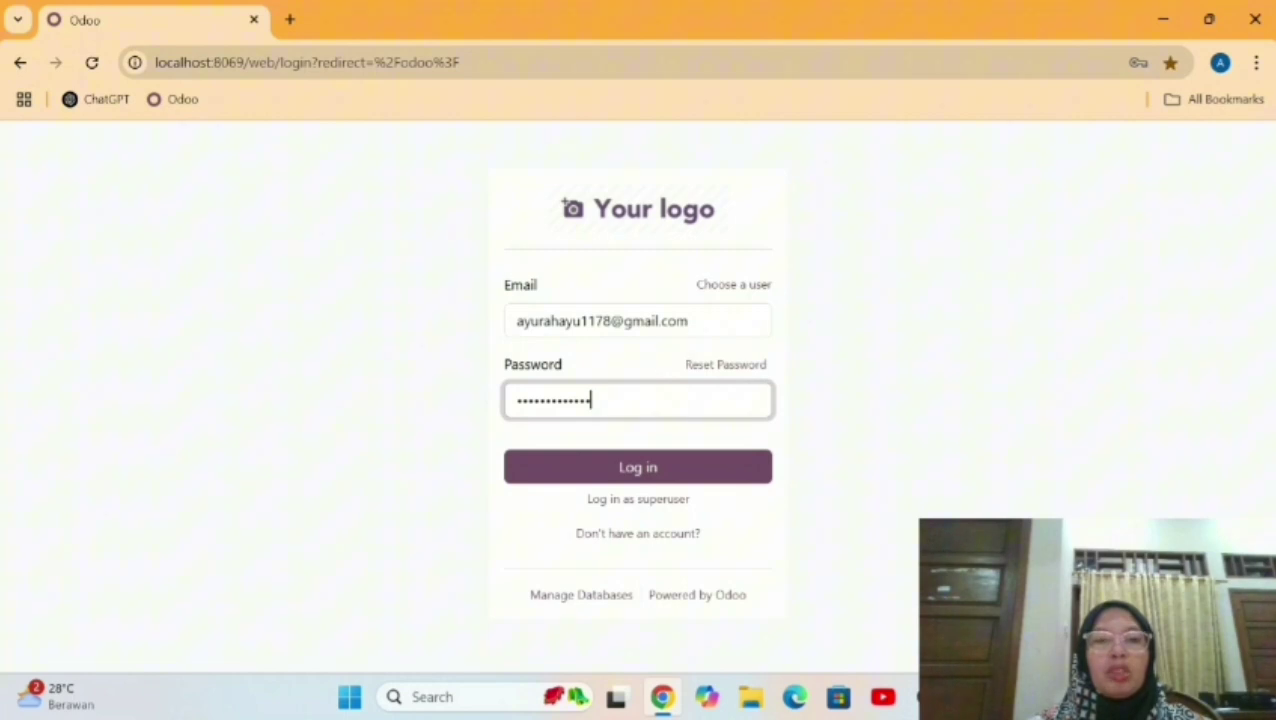
Sign in as administrator and open Settings to review the warehouse user's access rights.
left_click(667, 476)
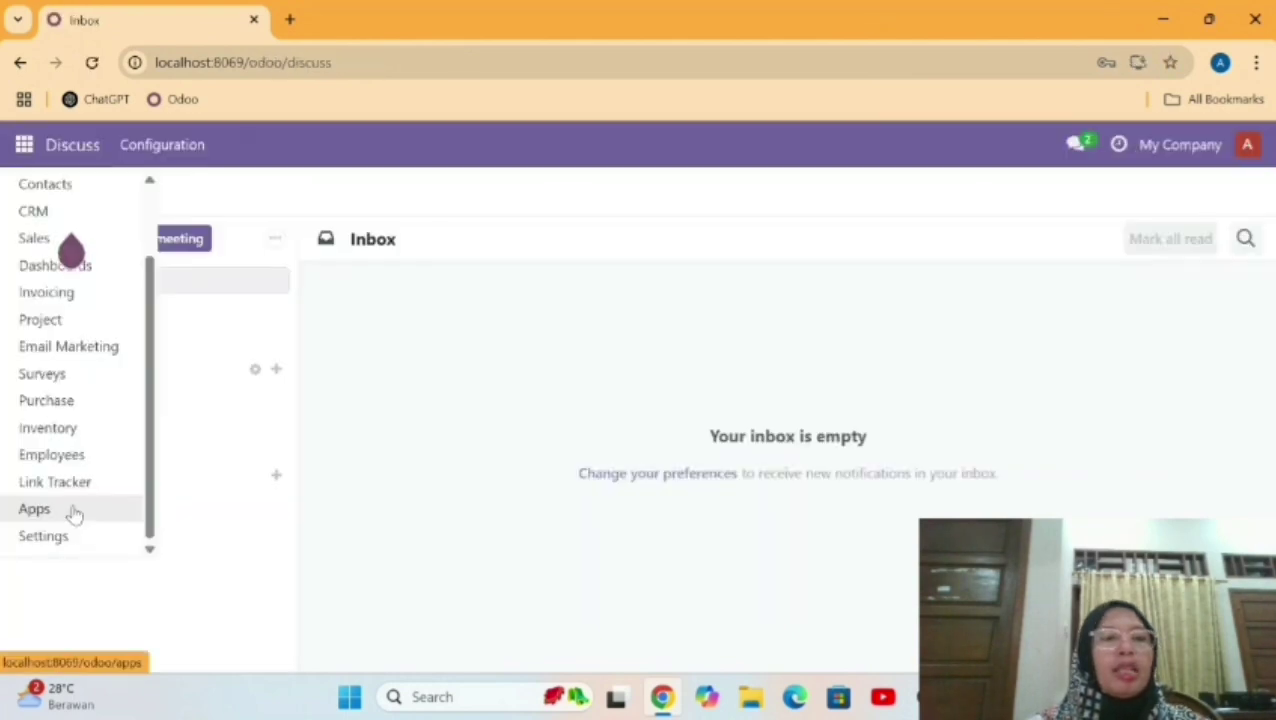
left_click(72, 512)
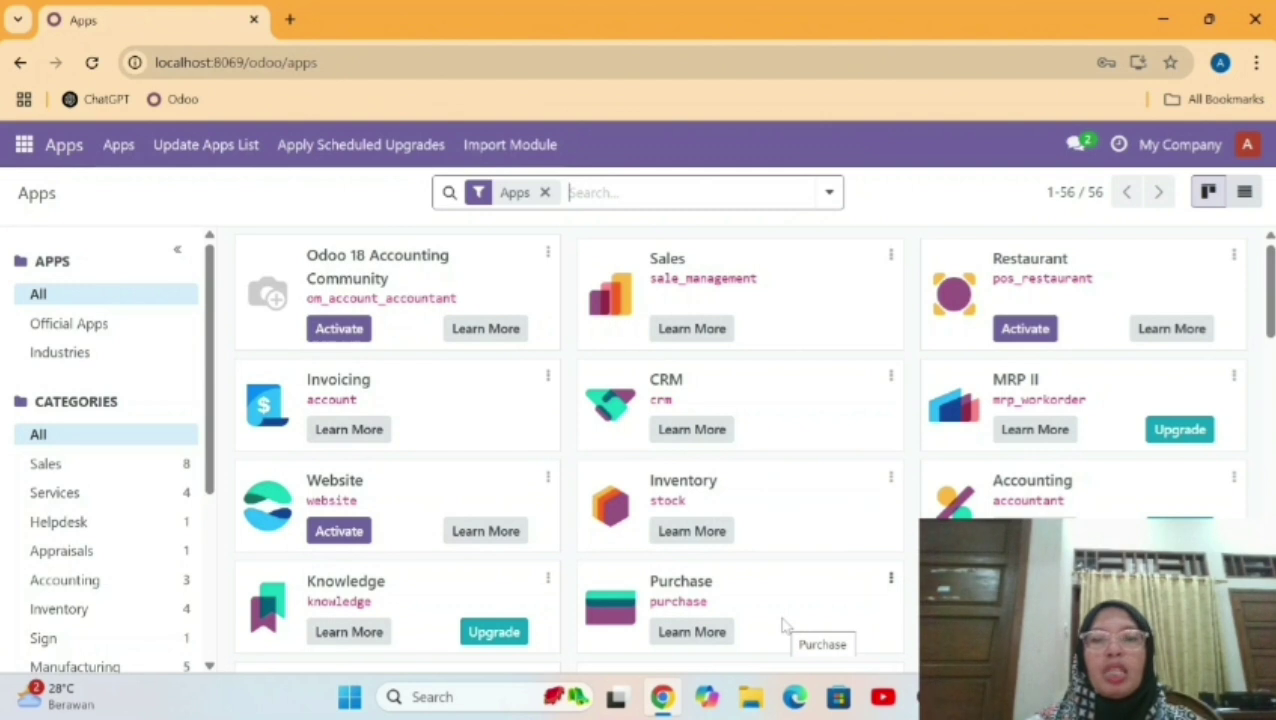
left_click(24, 144)
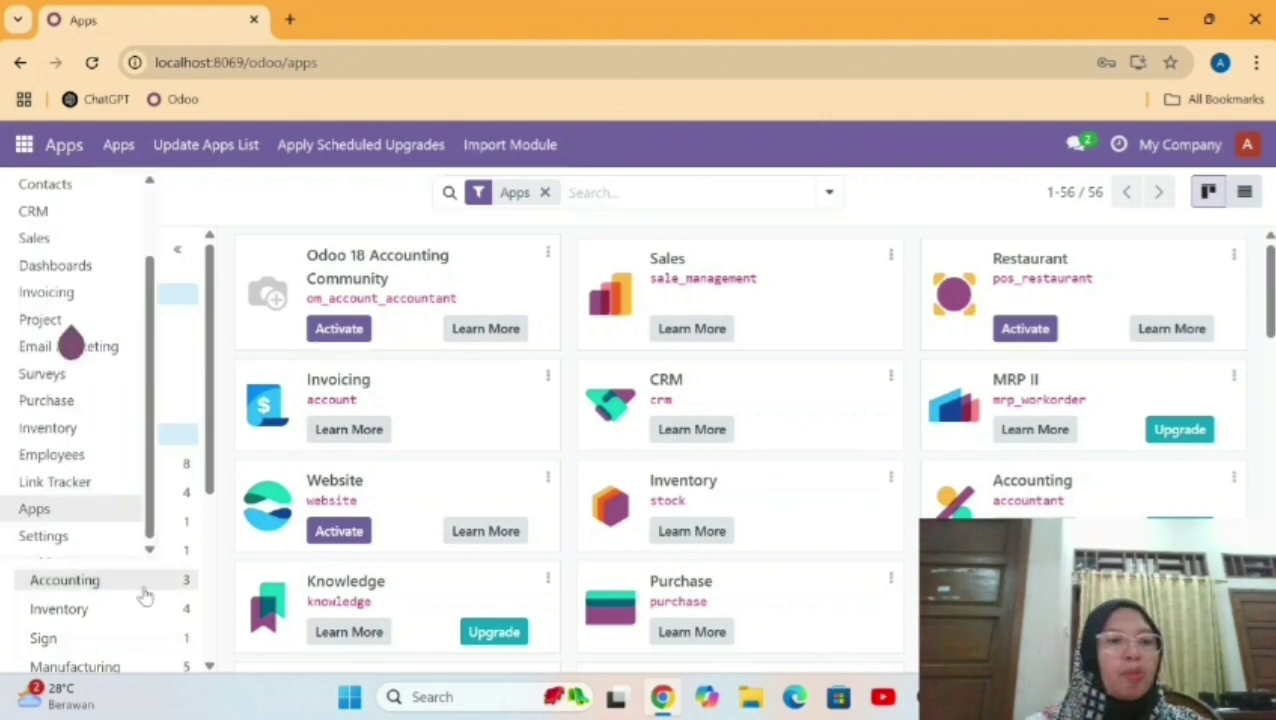
left_click(94, 540)
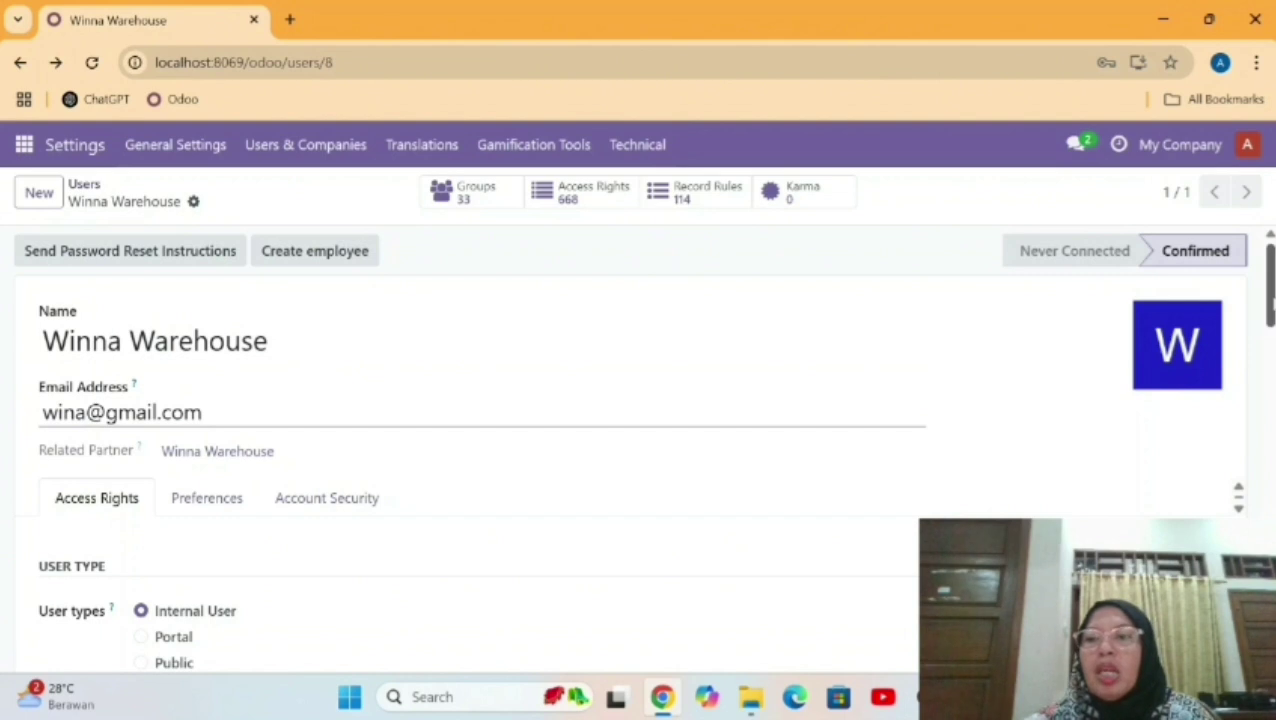
scroll(578, 515, "down", 5)
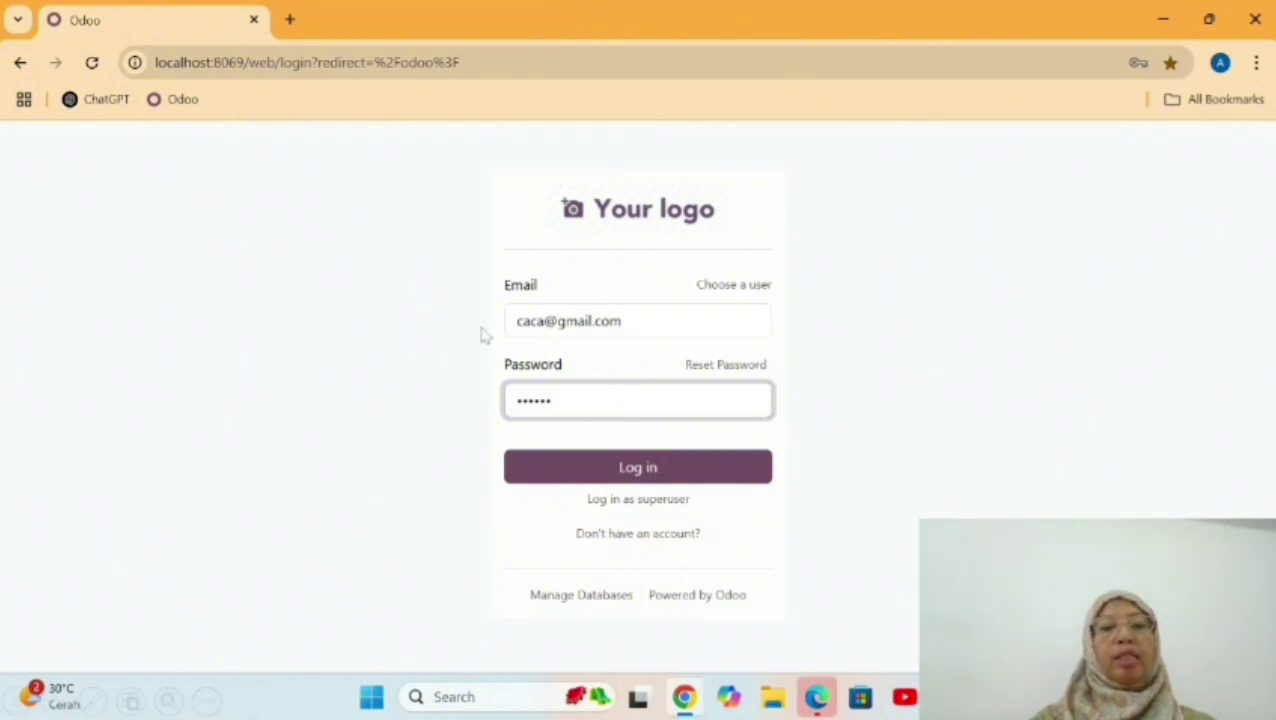
Sign in as the CRM user and open the CRM pipeline.
left_click(603, 461)
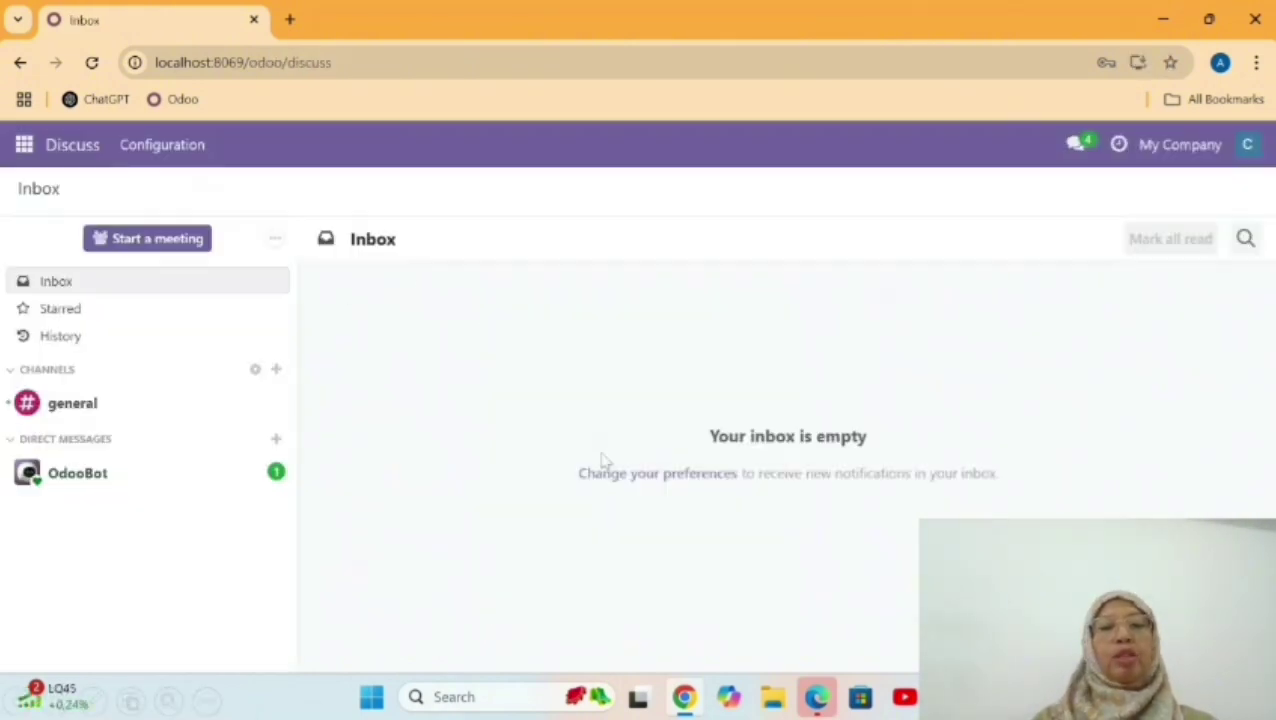
left_click(24, 144)
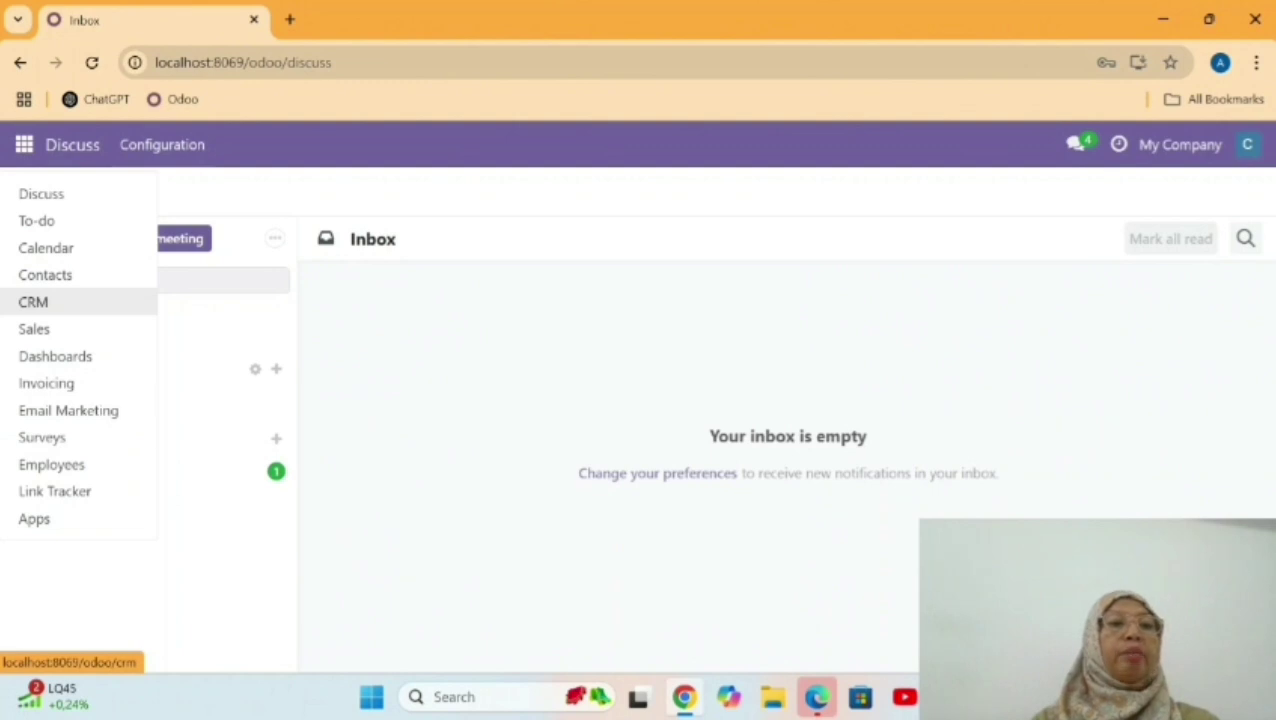
left_click(33, 301)
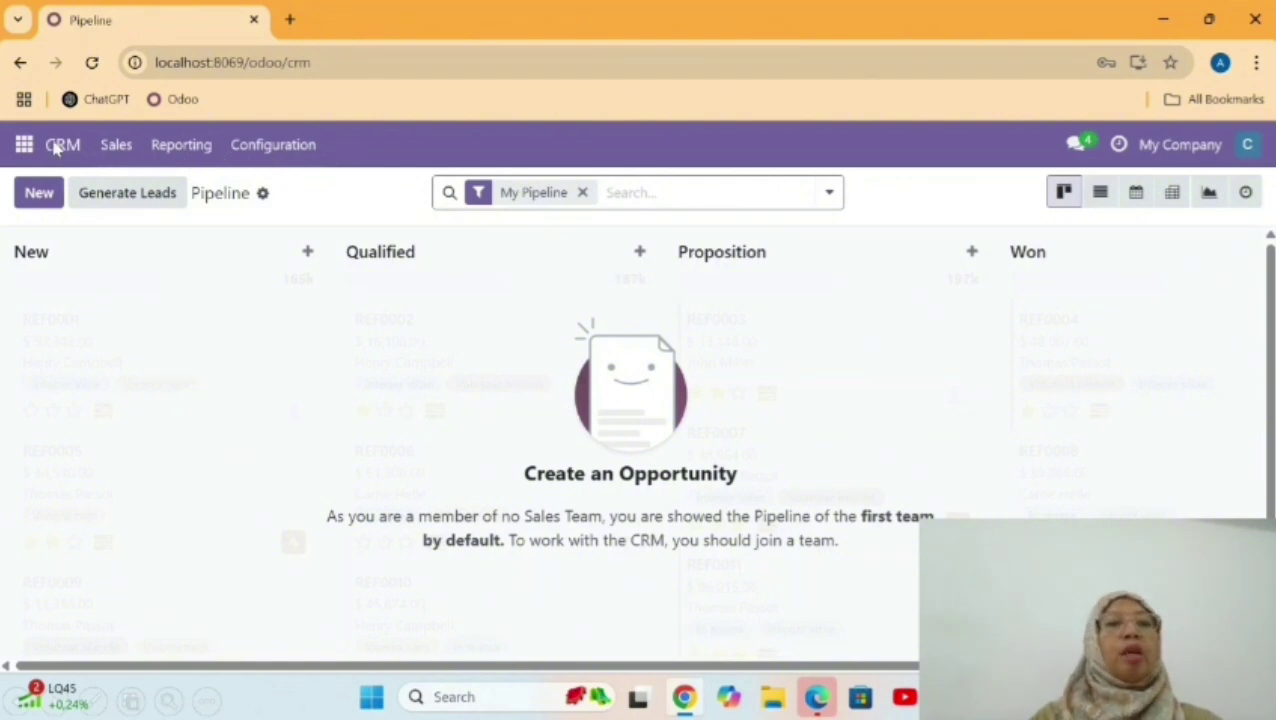
Log in as administrator and tick the Leads option in the CRM settings.
left_click(258, 234)
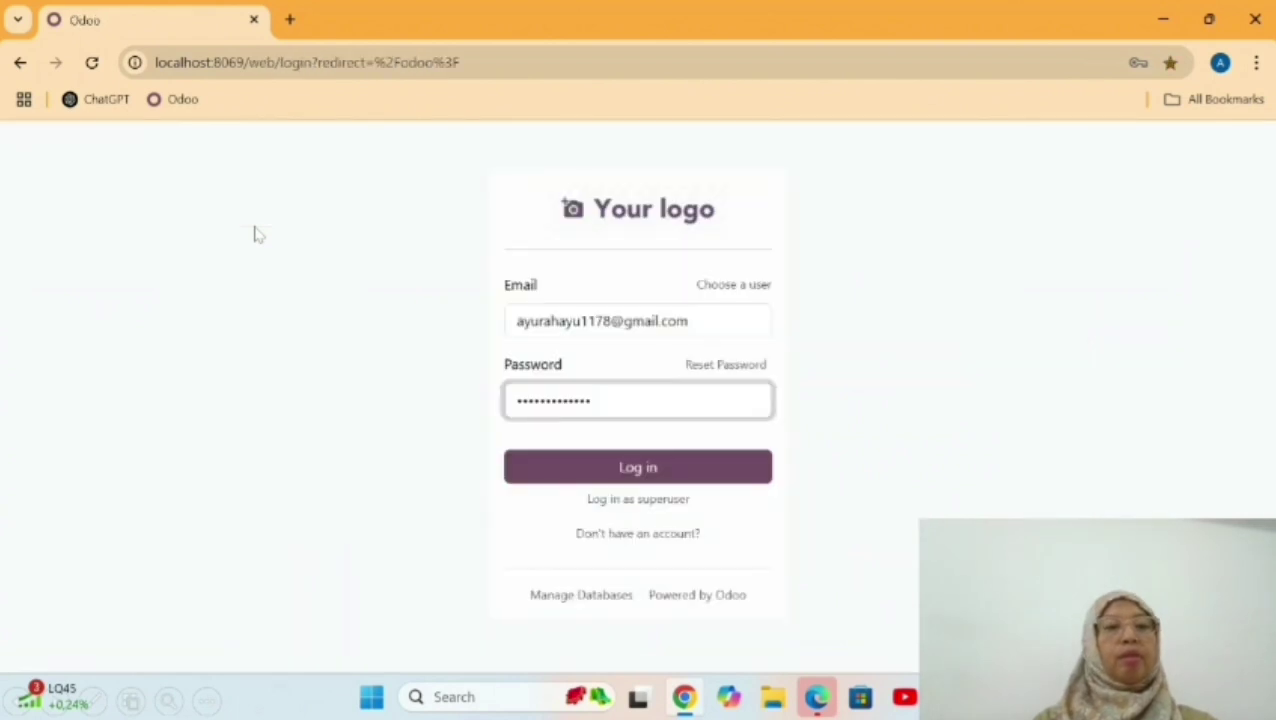
left_click(608, 404)
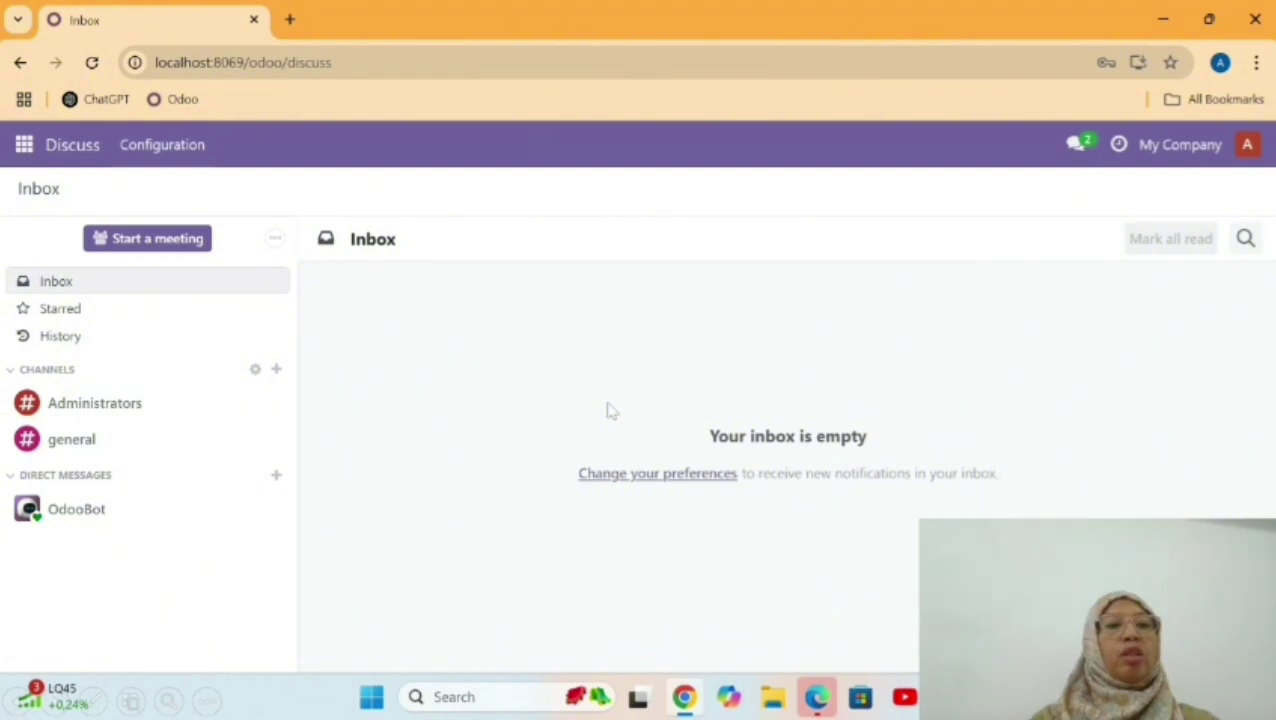
left_click(20, 158)
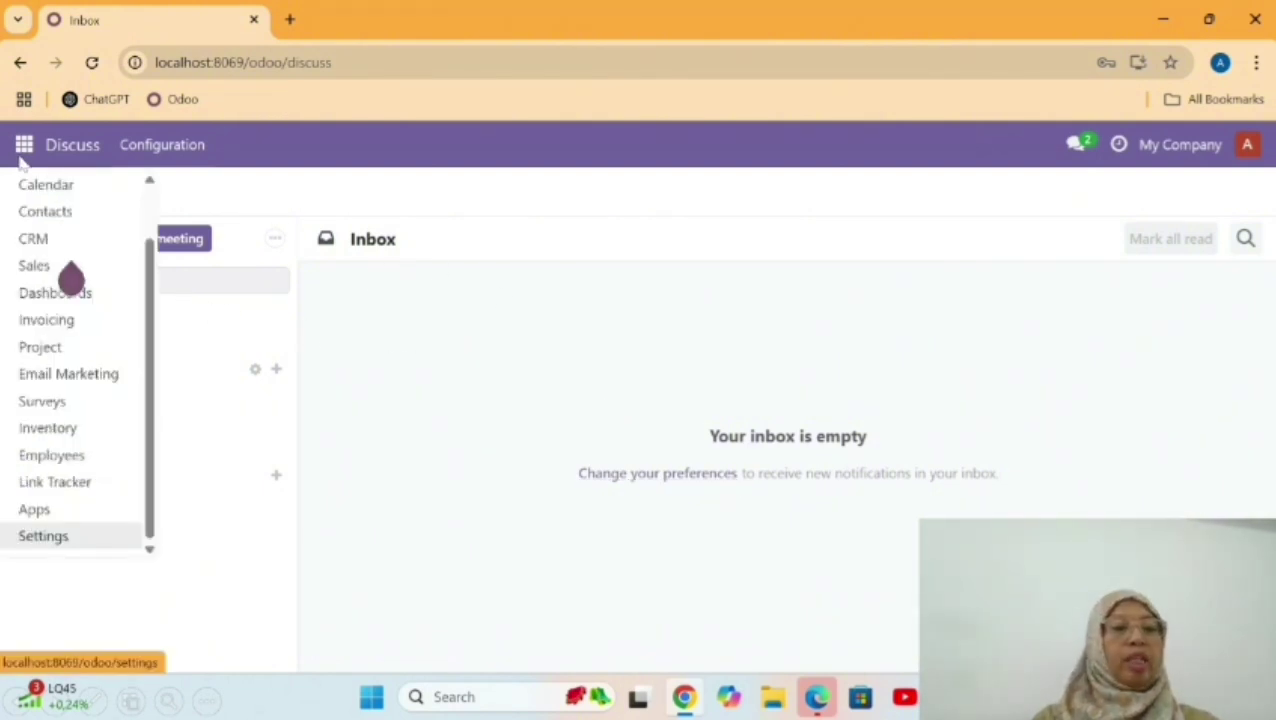
left_click(42, 538)
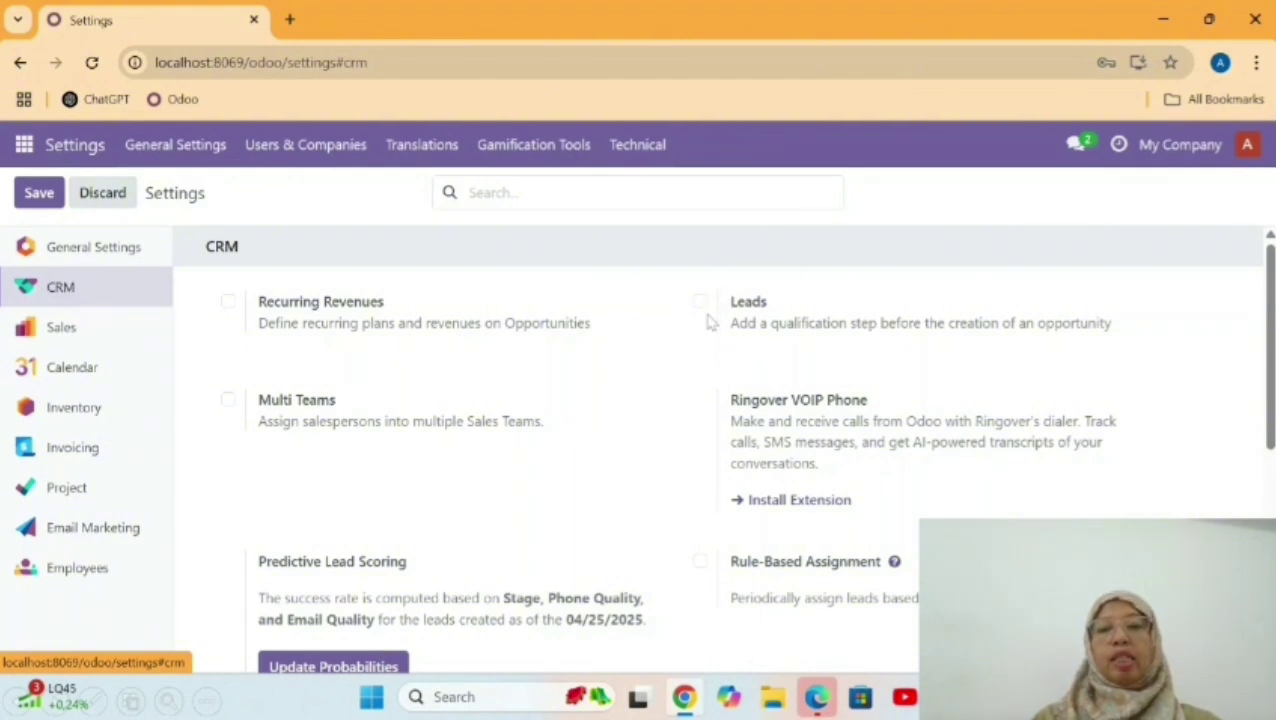
left_click(700, 301)
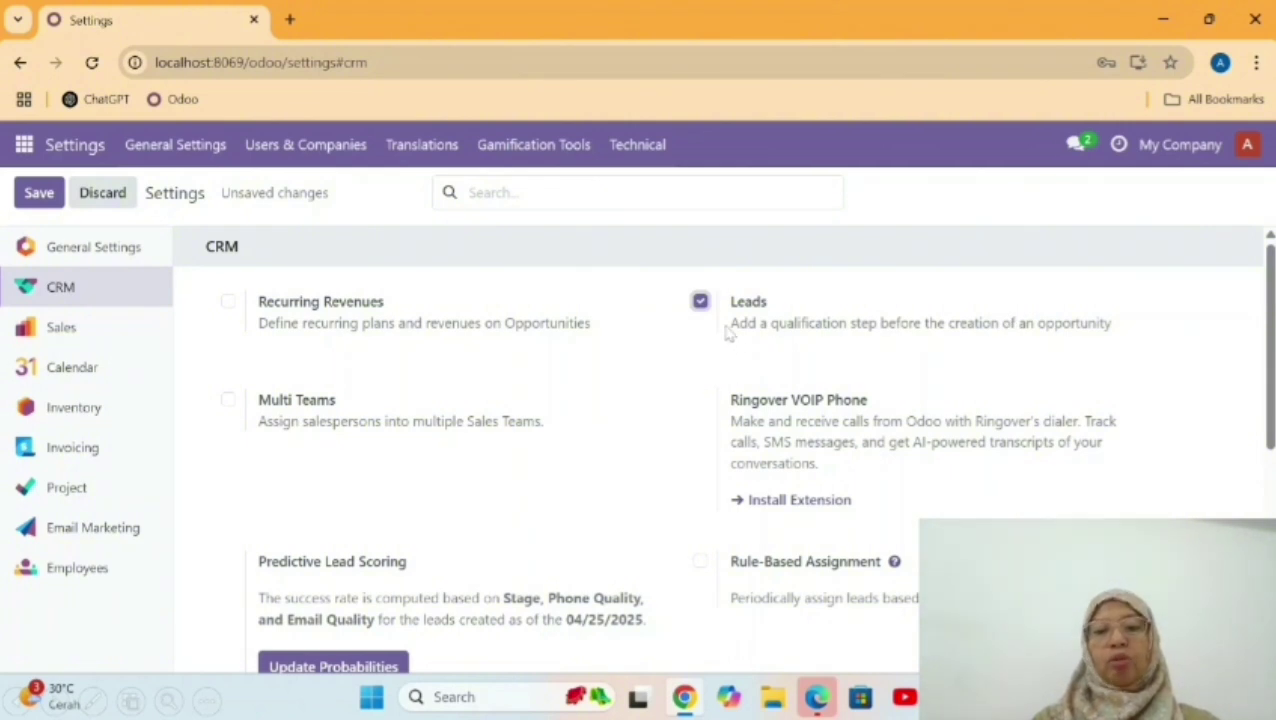
scroll(728, 334, "down", 5)
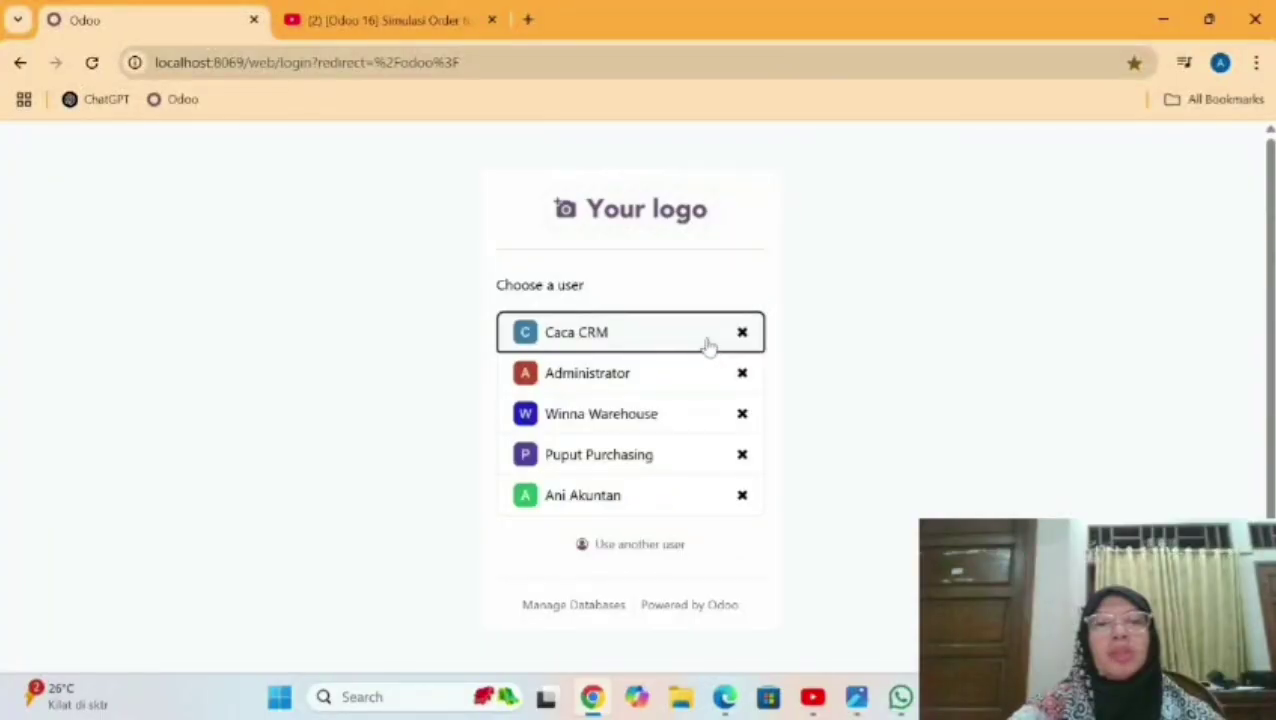
Sign in as the CRM user with their password and open CRM's Leads list.
left_click(706, 342)
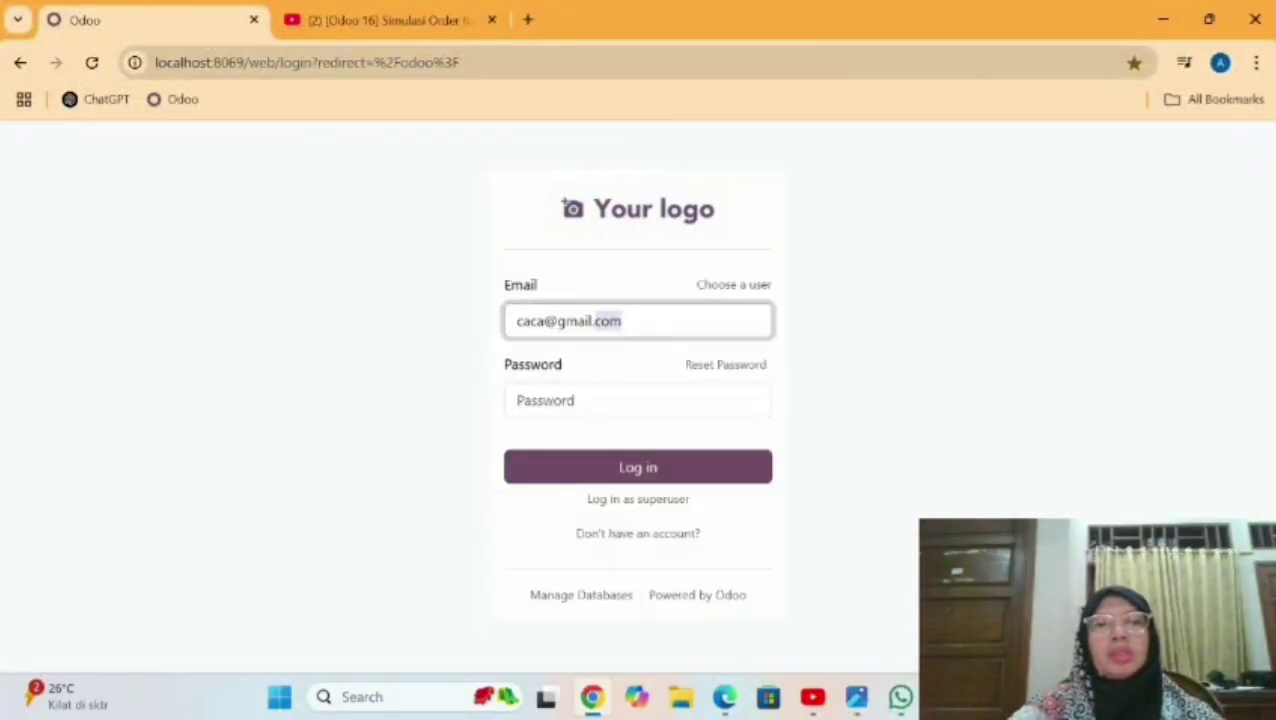
key("Tab")
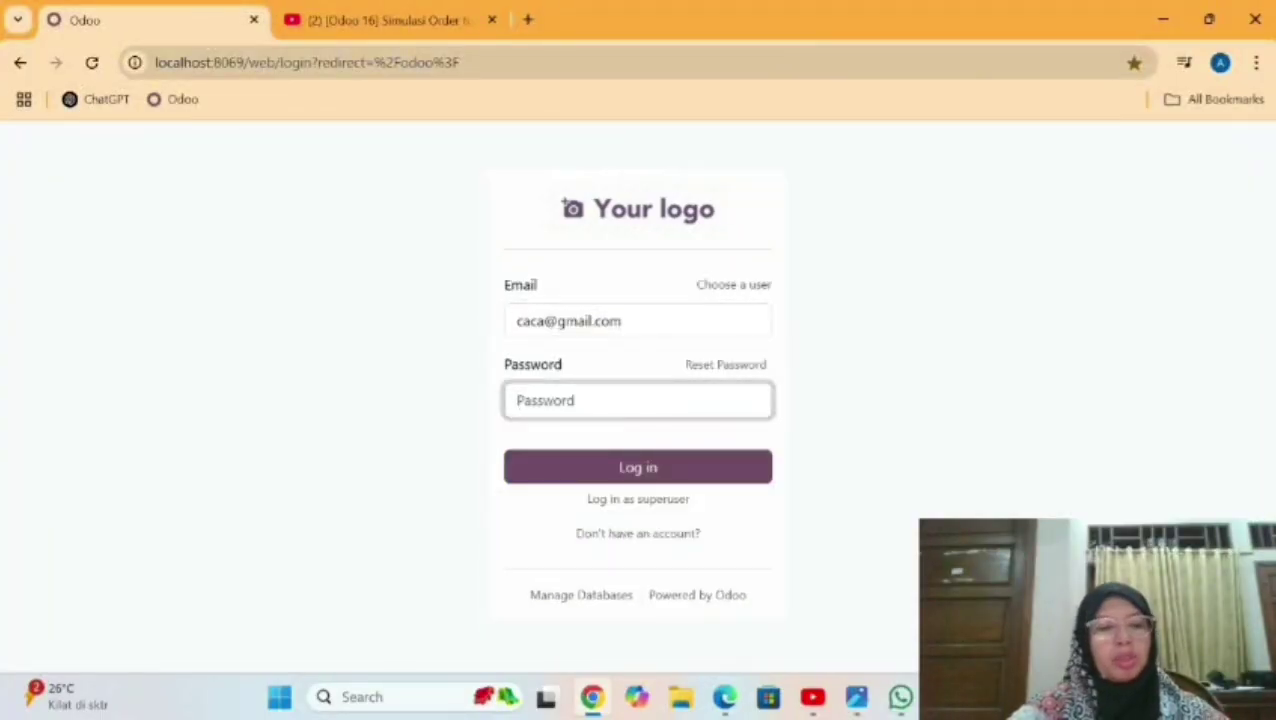
type("••••••")
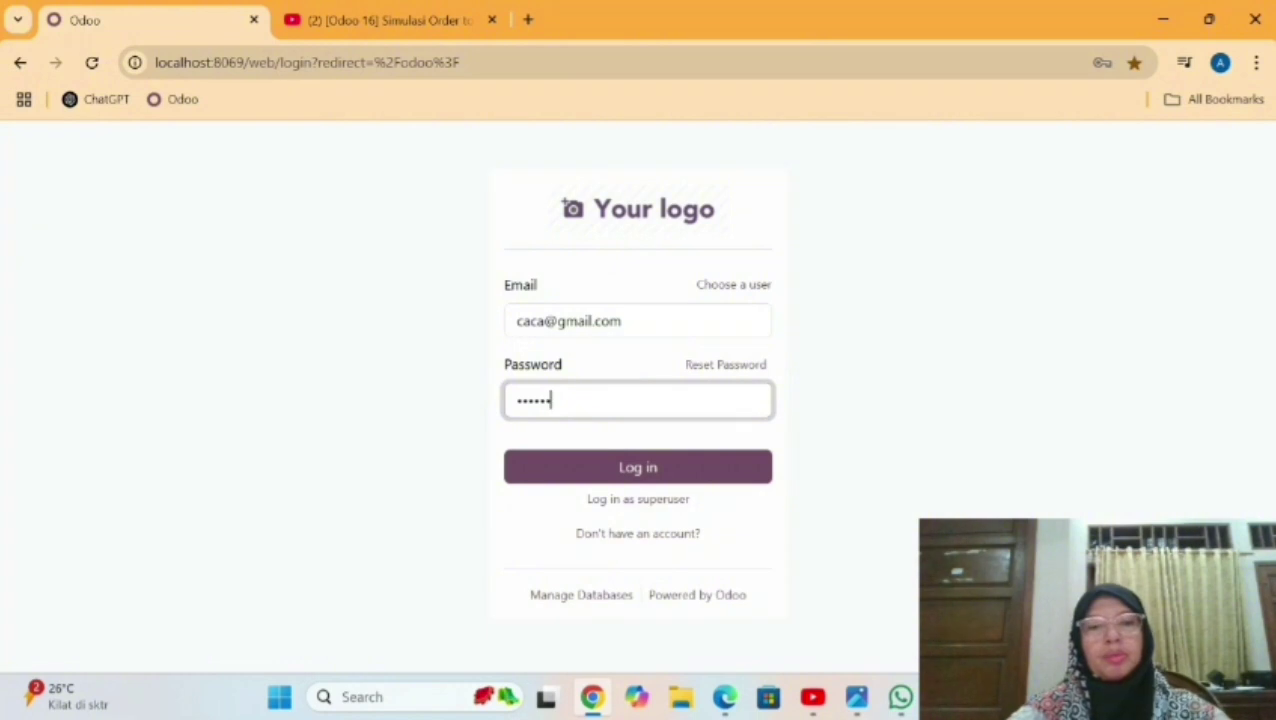
left_click(598, 470)
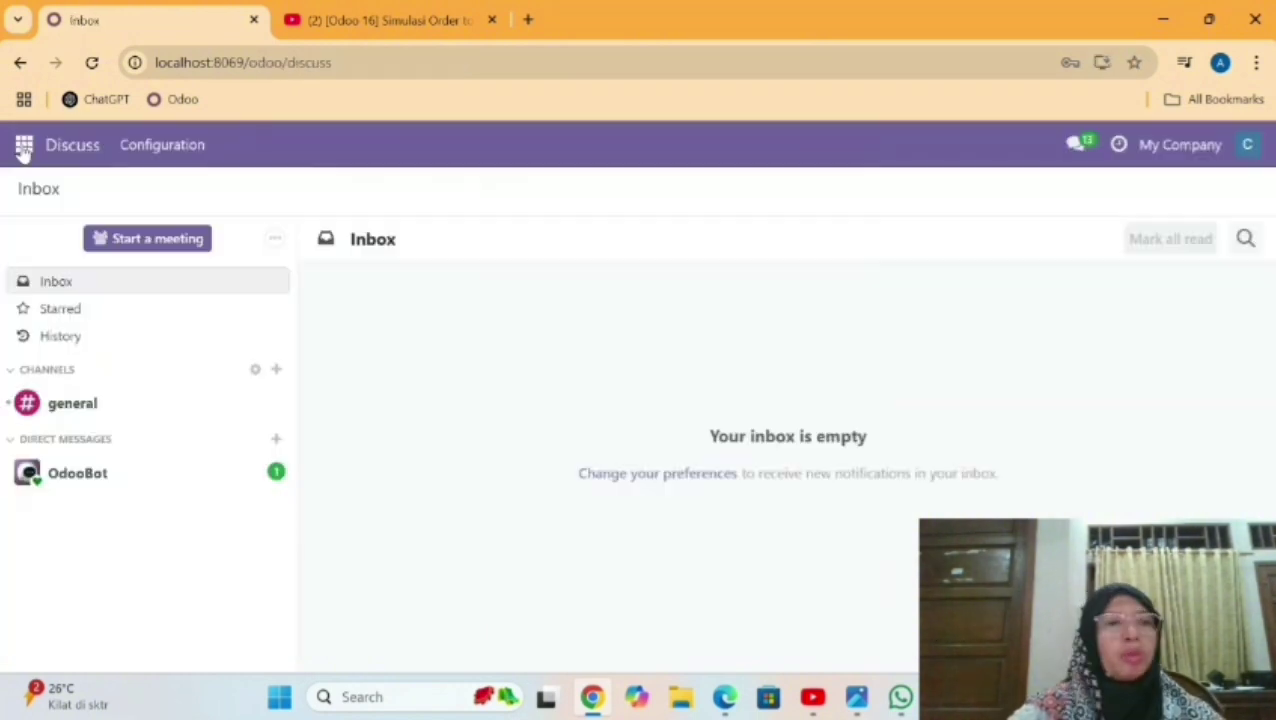
left_click(23, 145)
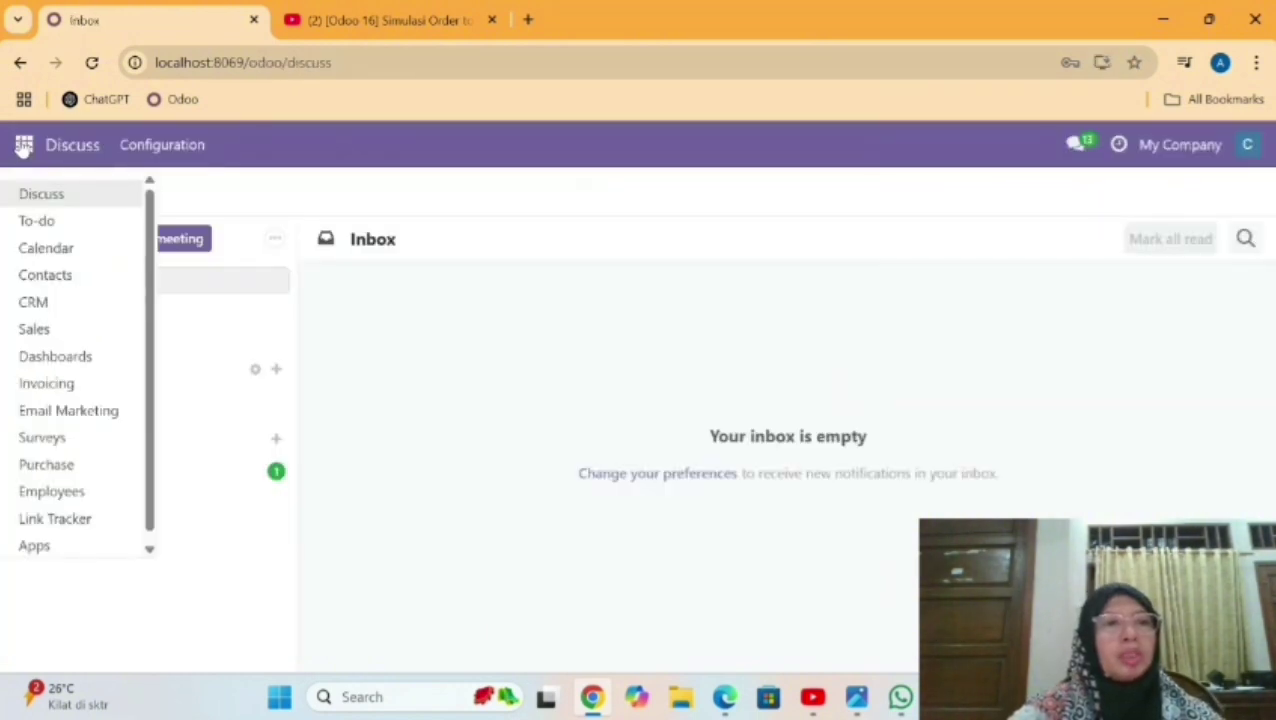
left_click(60, 308)
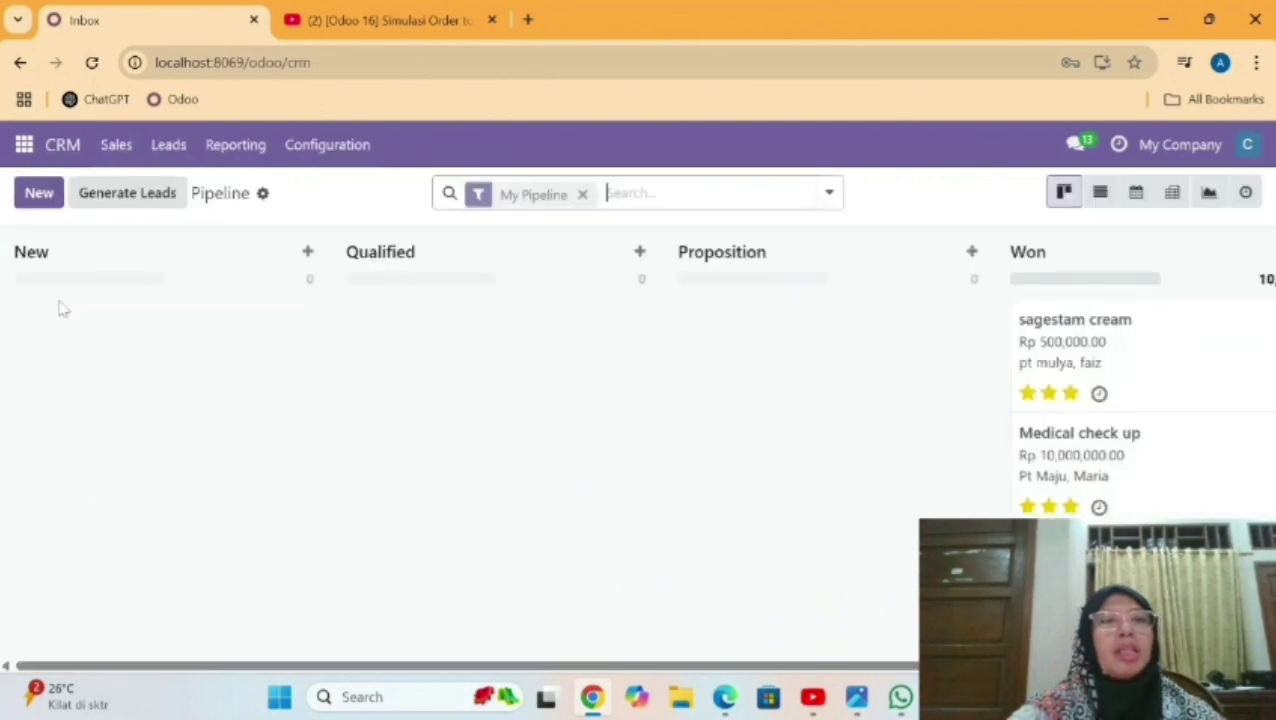
left_click(170, 146)
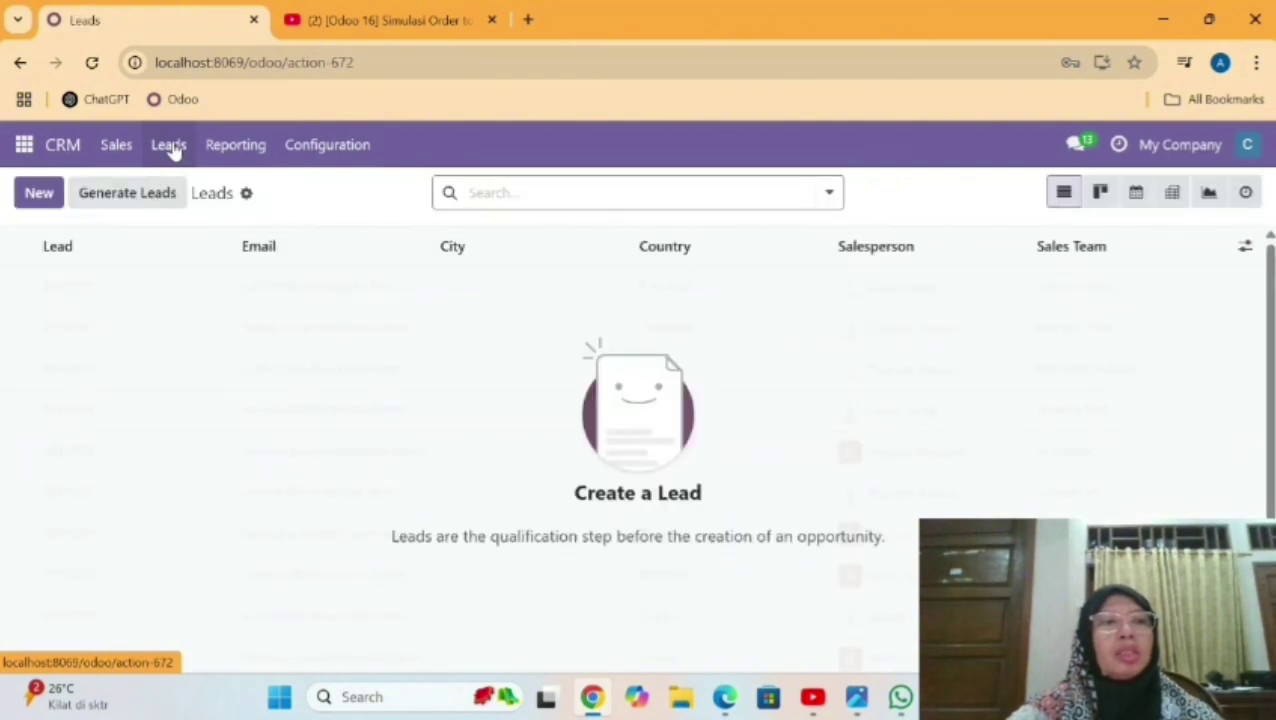
Start a new lead for PT Clinik Matahari with a Jl Raya street address.
left_click(38, 197)
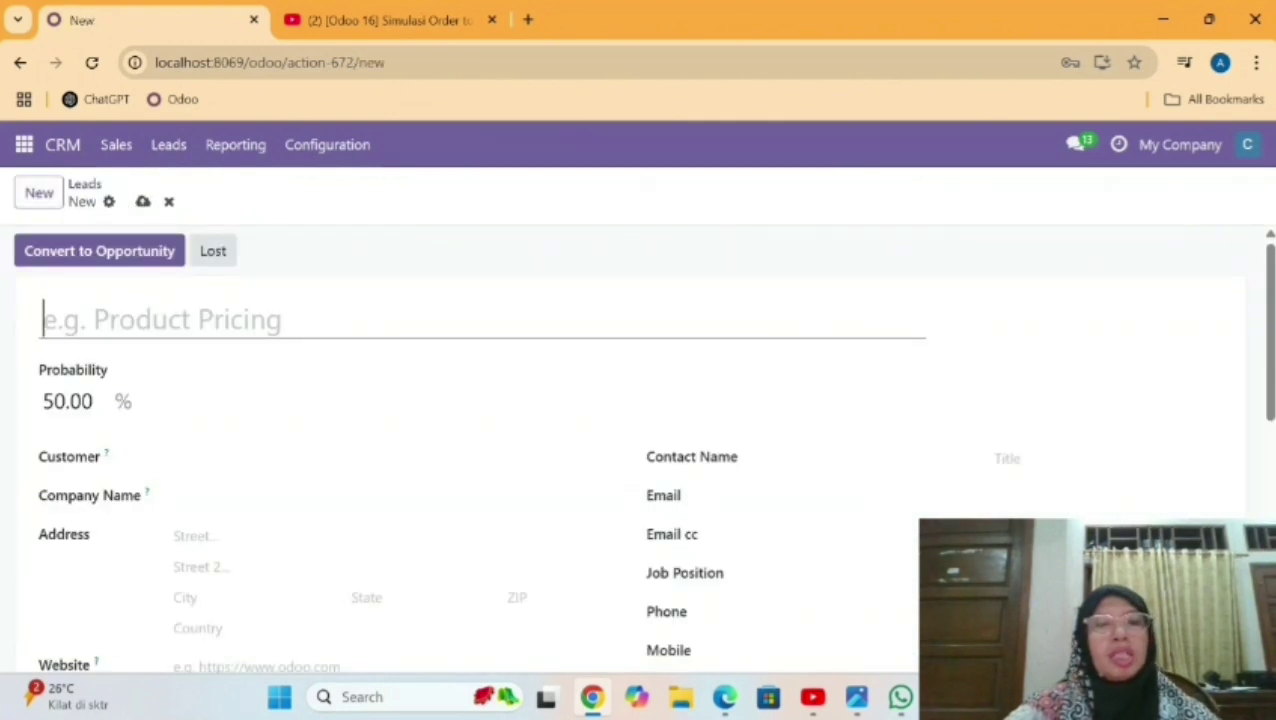
left_click_drag(1272, 379, 1273, 396)
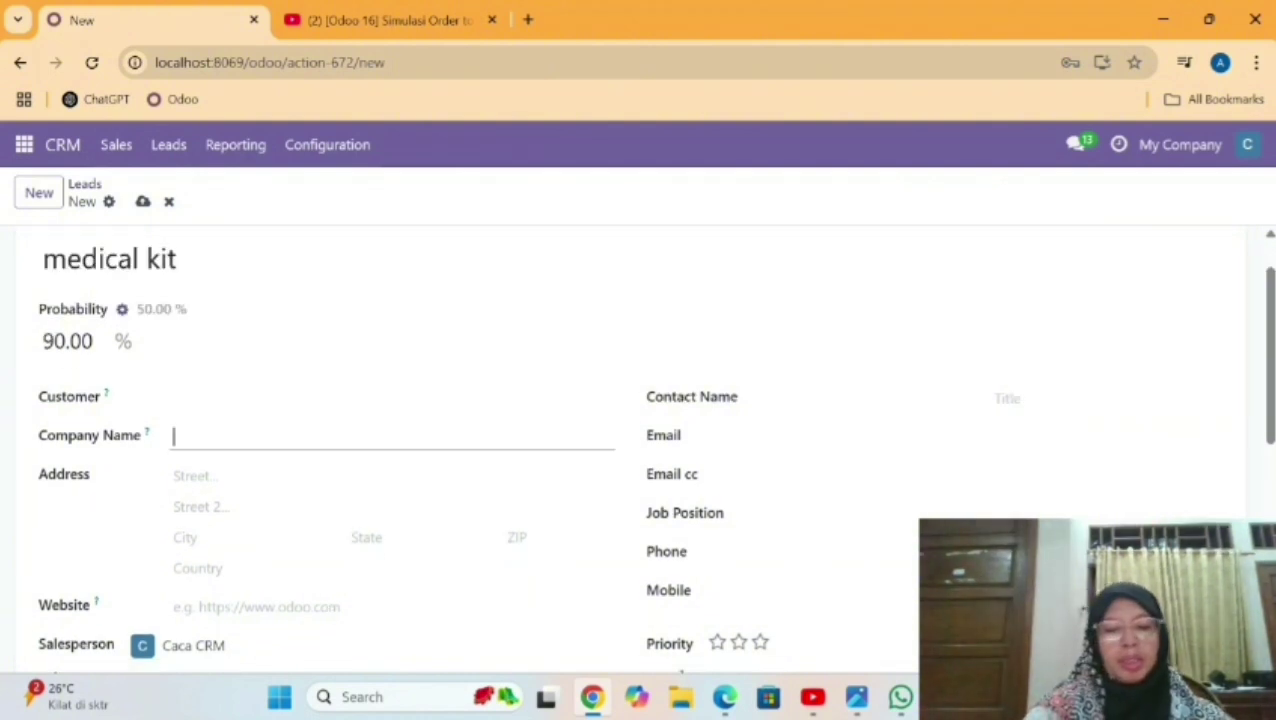
type("P")
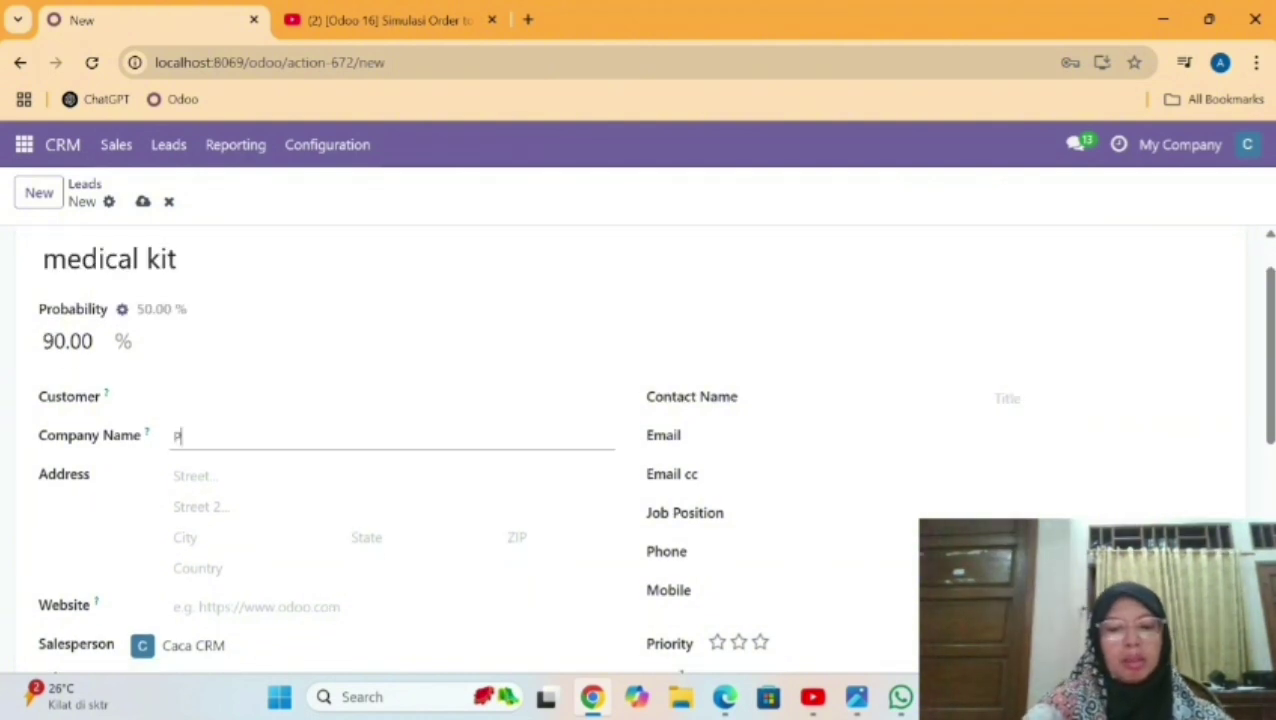
type("T Clin")
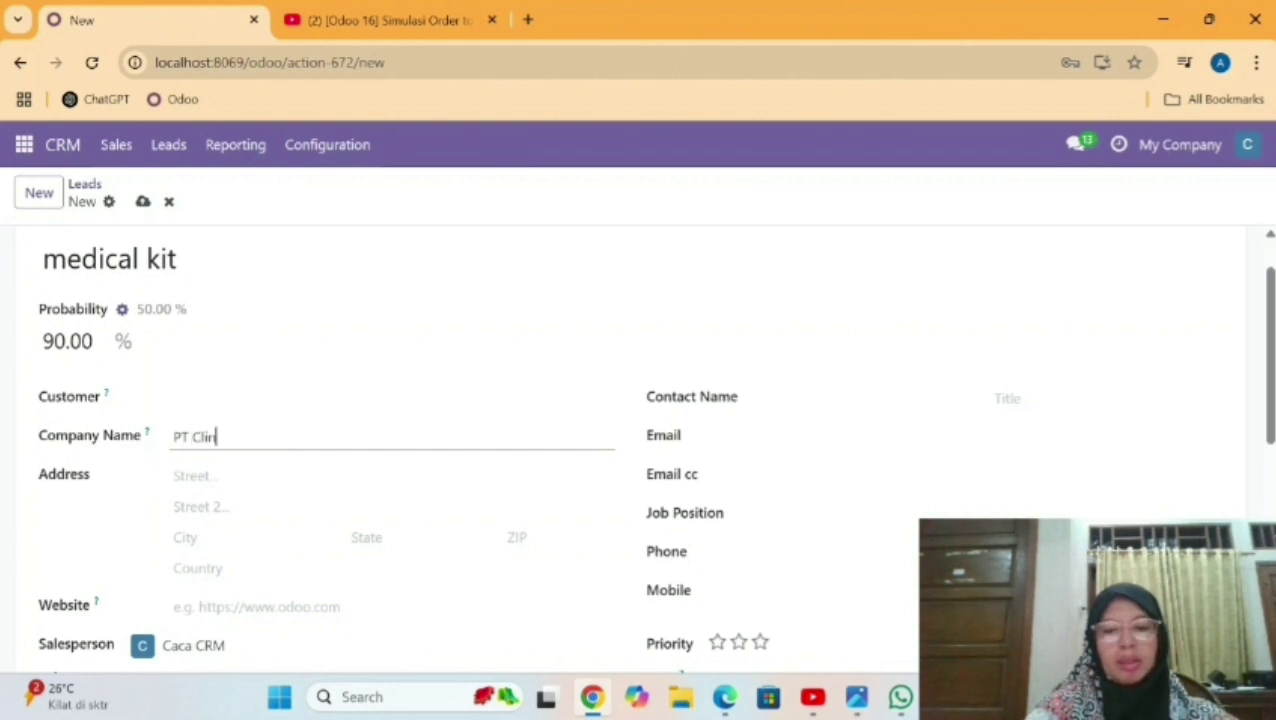
type("ik ")
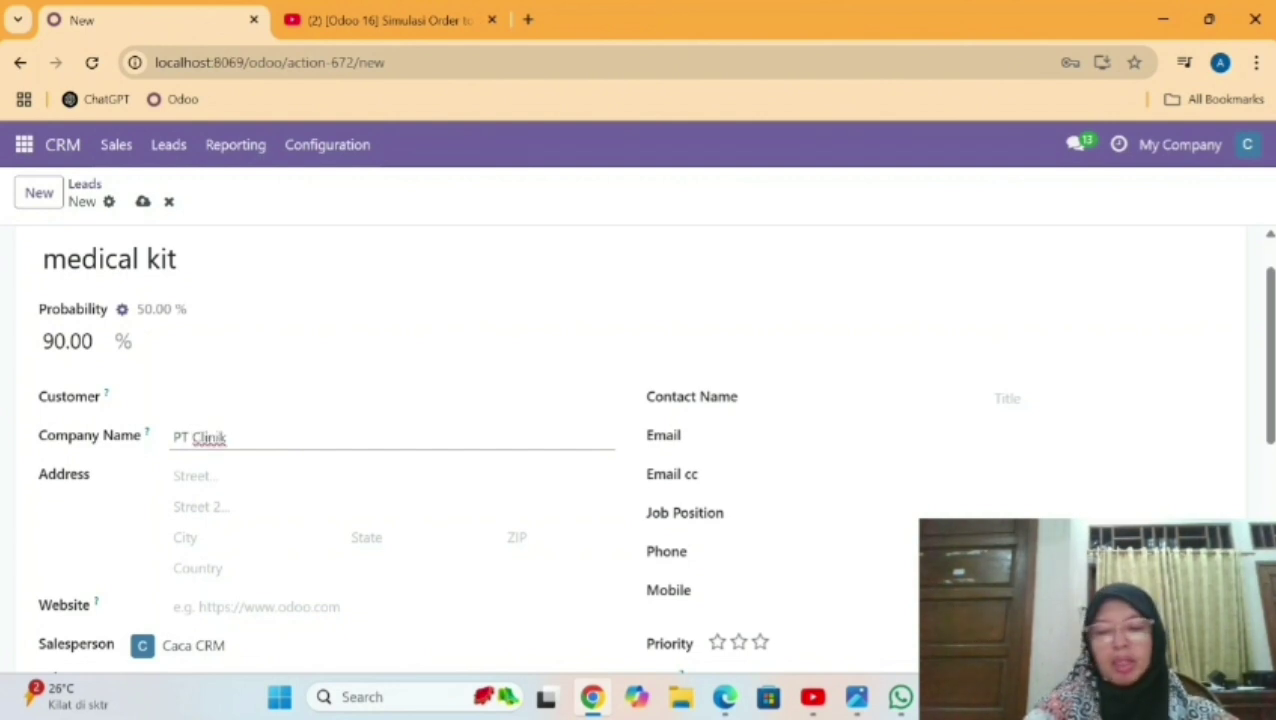
type("Matahari")
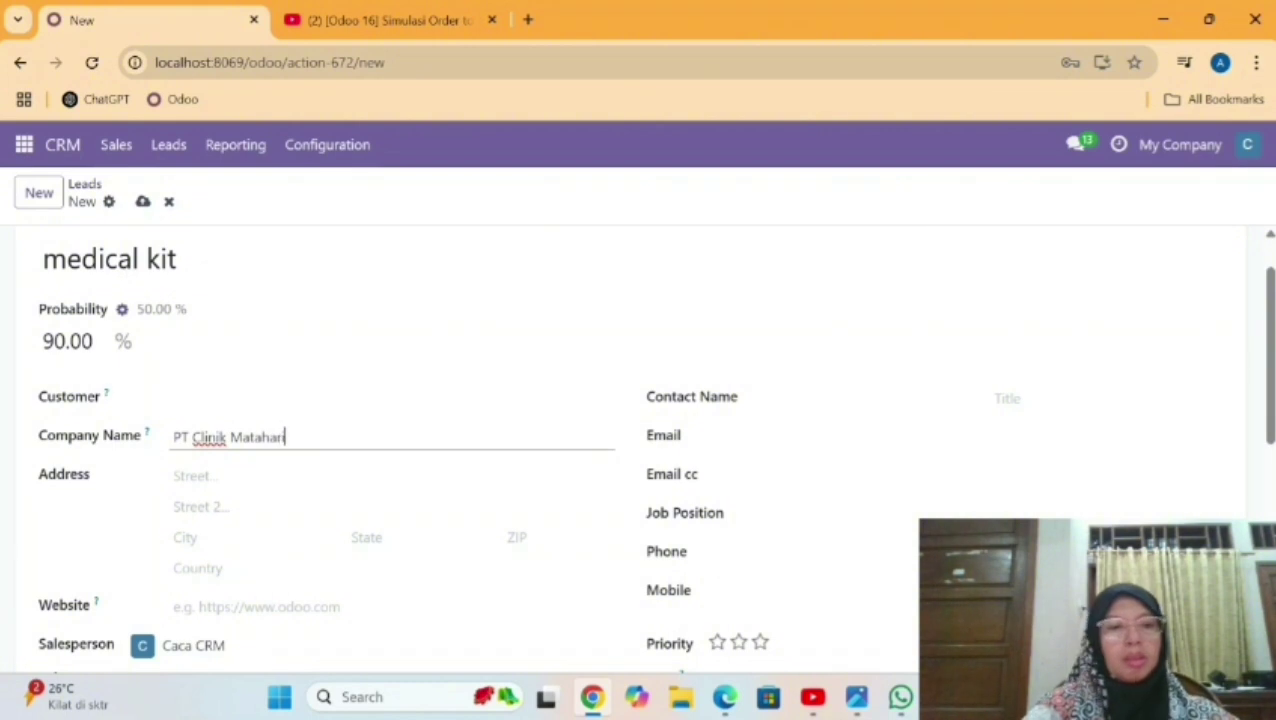
left_click(195, 476)
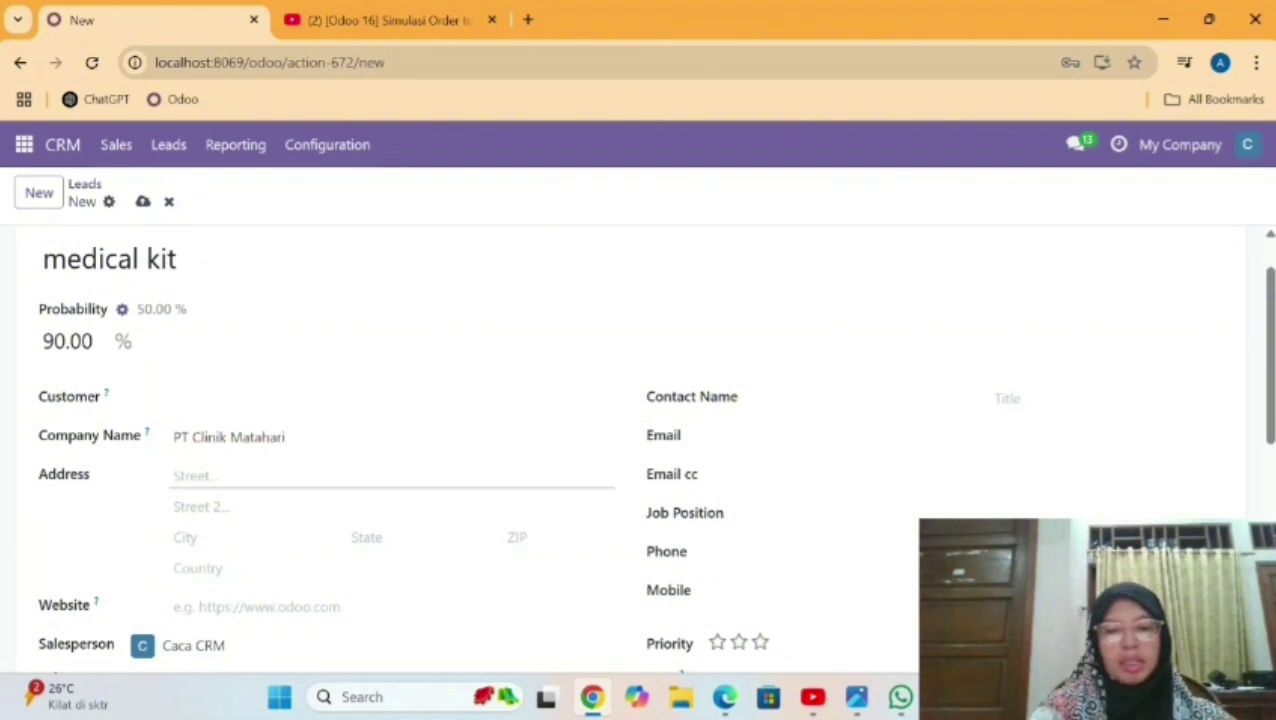
type("jl Raya Se")
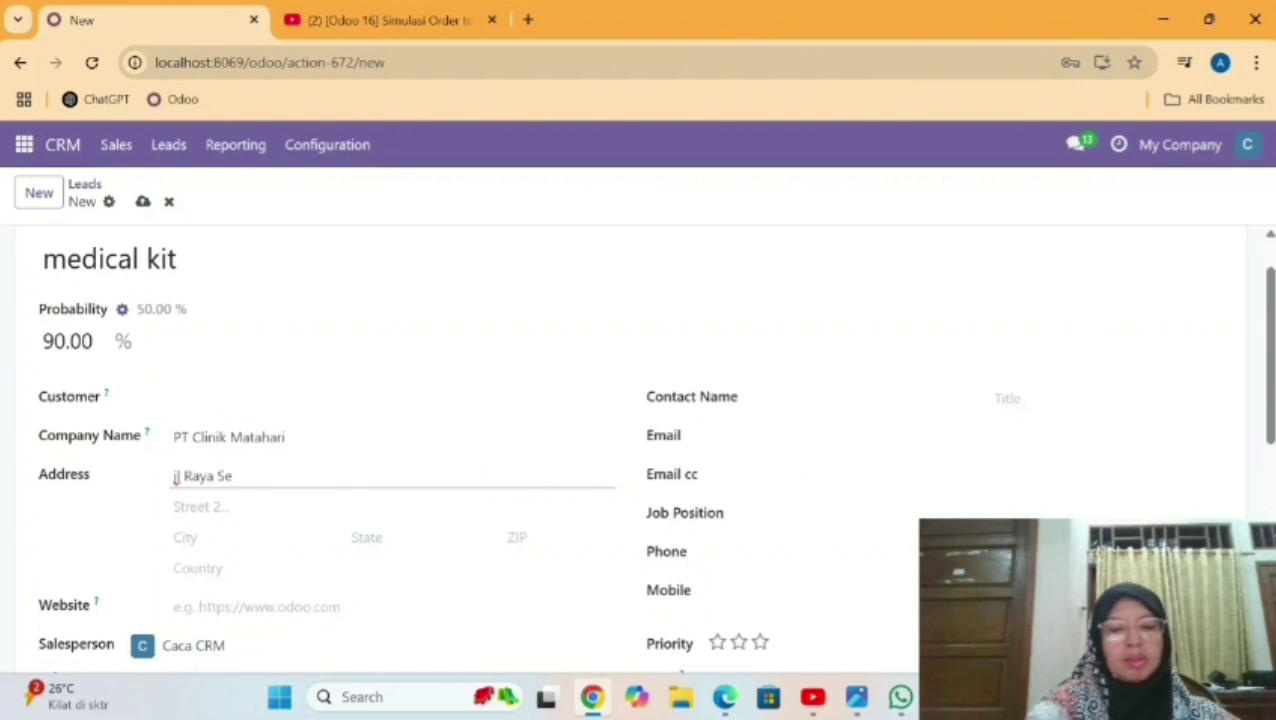
type("rab")
key("BackSpace")
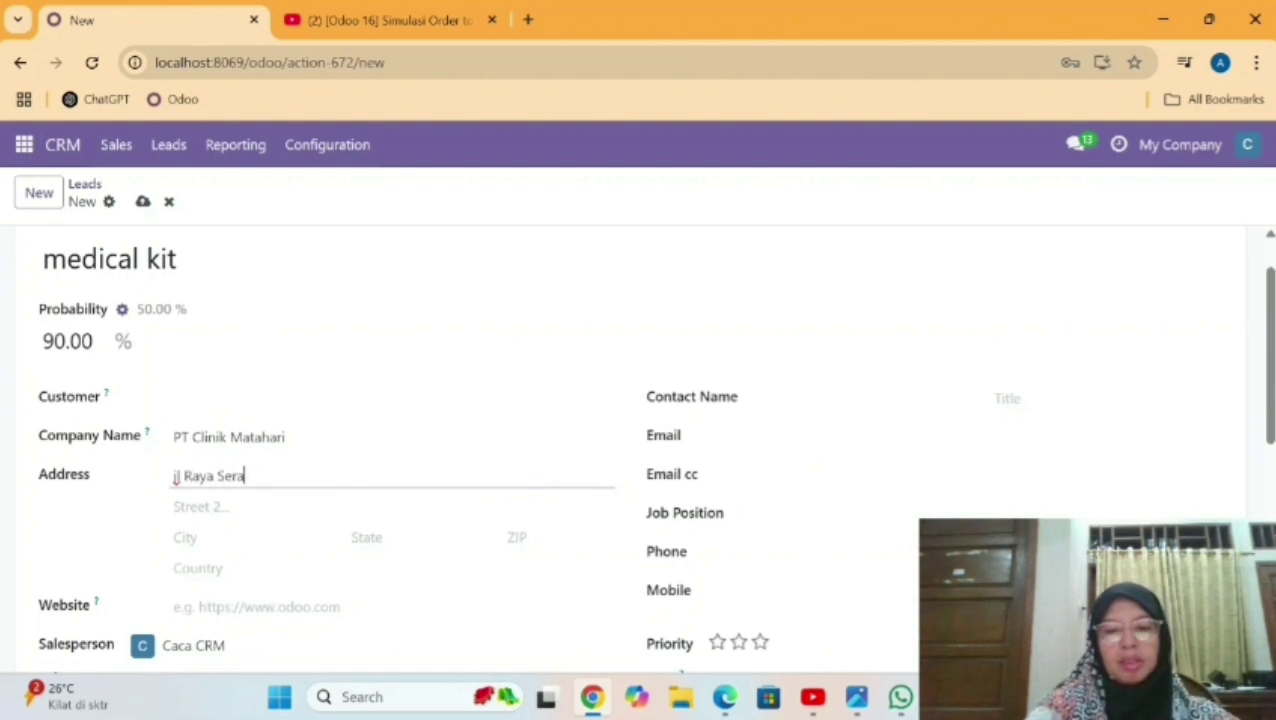
type("ng")
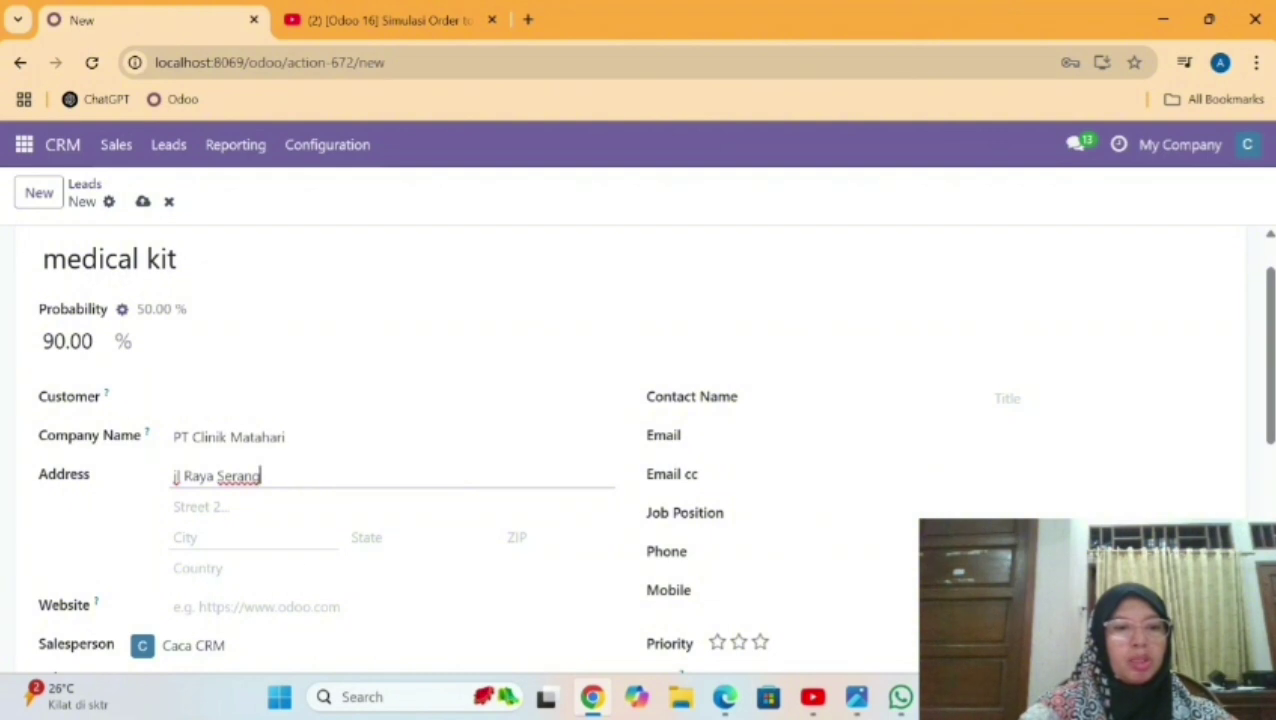
Set the lead's address city to Serang and country to Indonesia.
left_click(240, 538)
type("Ser")
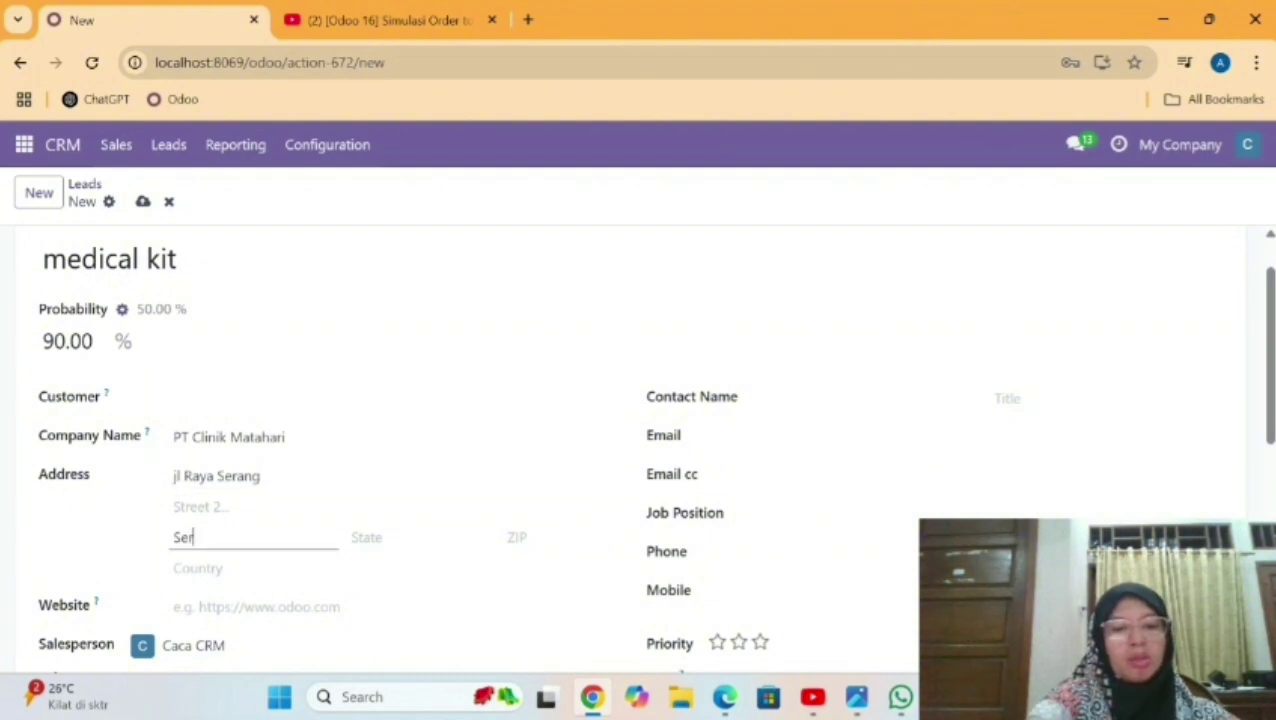
type("ang")
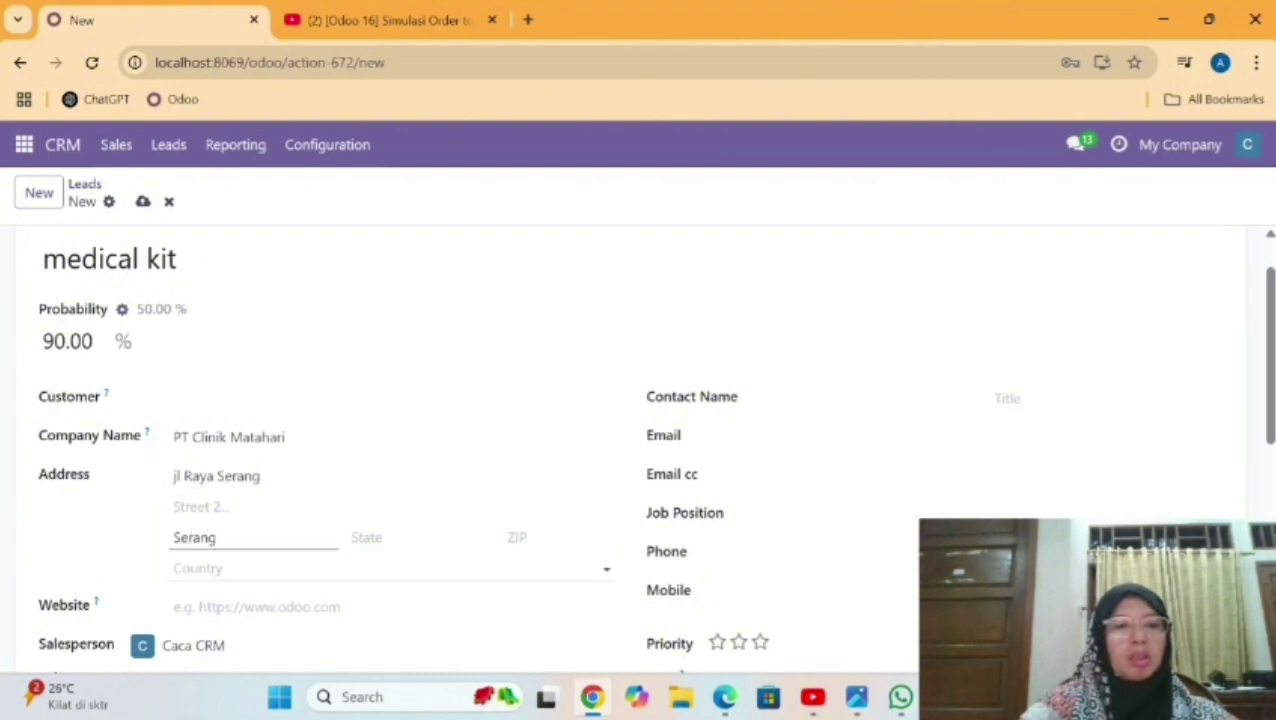
left_click(240, 569)
type("ind")
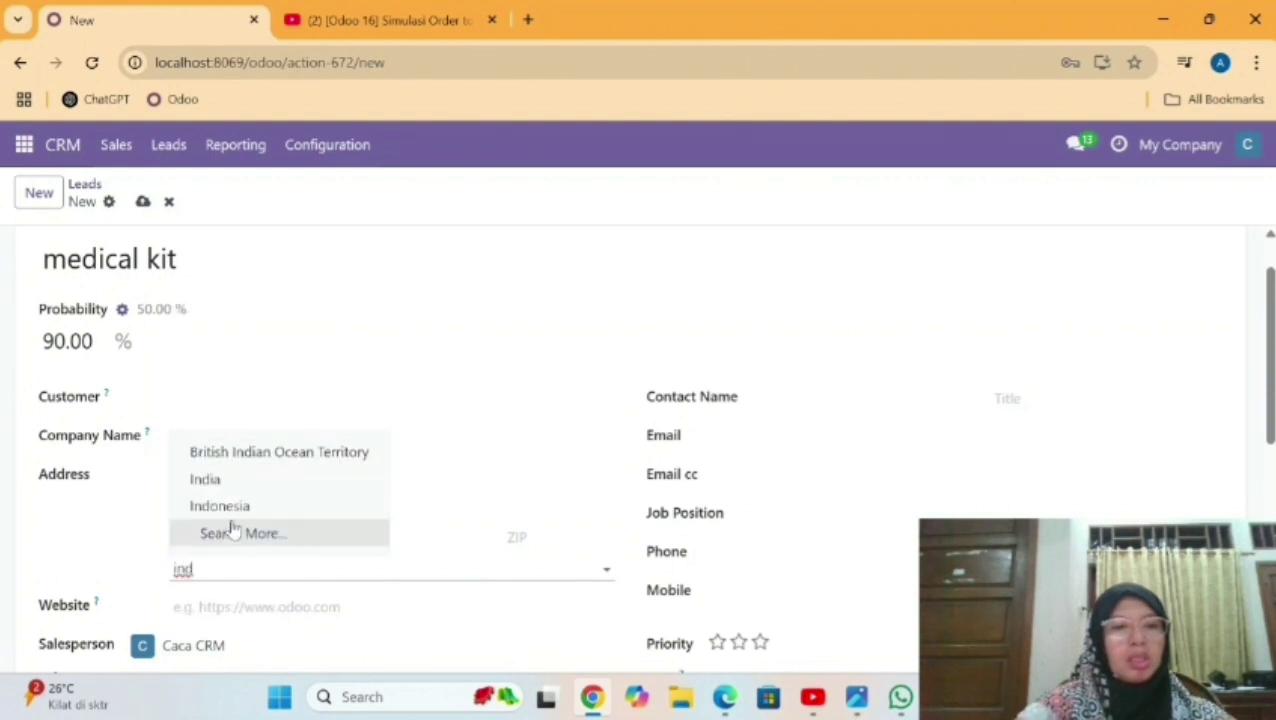
left_click(226, 506)
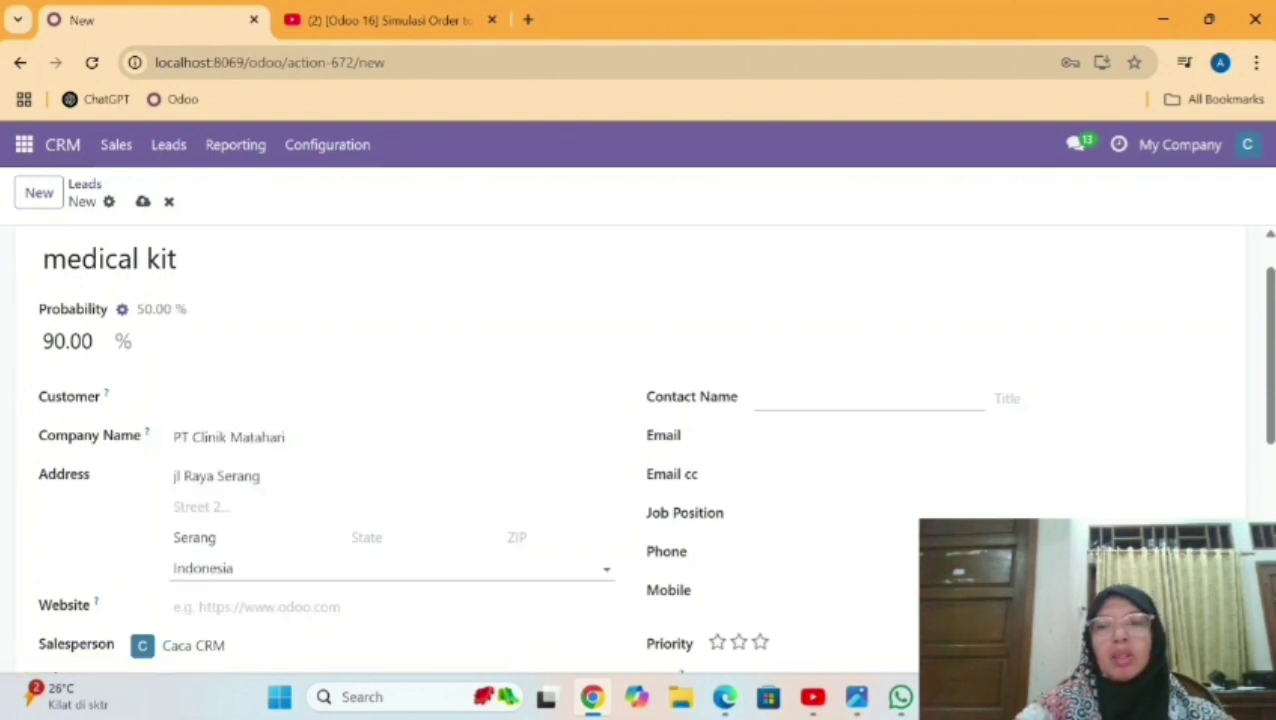
Add the contact's e-mail, three-star priority and note 'tertarik dengan medical kit', then save.
left_click(780, 398)
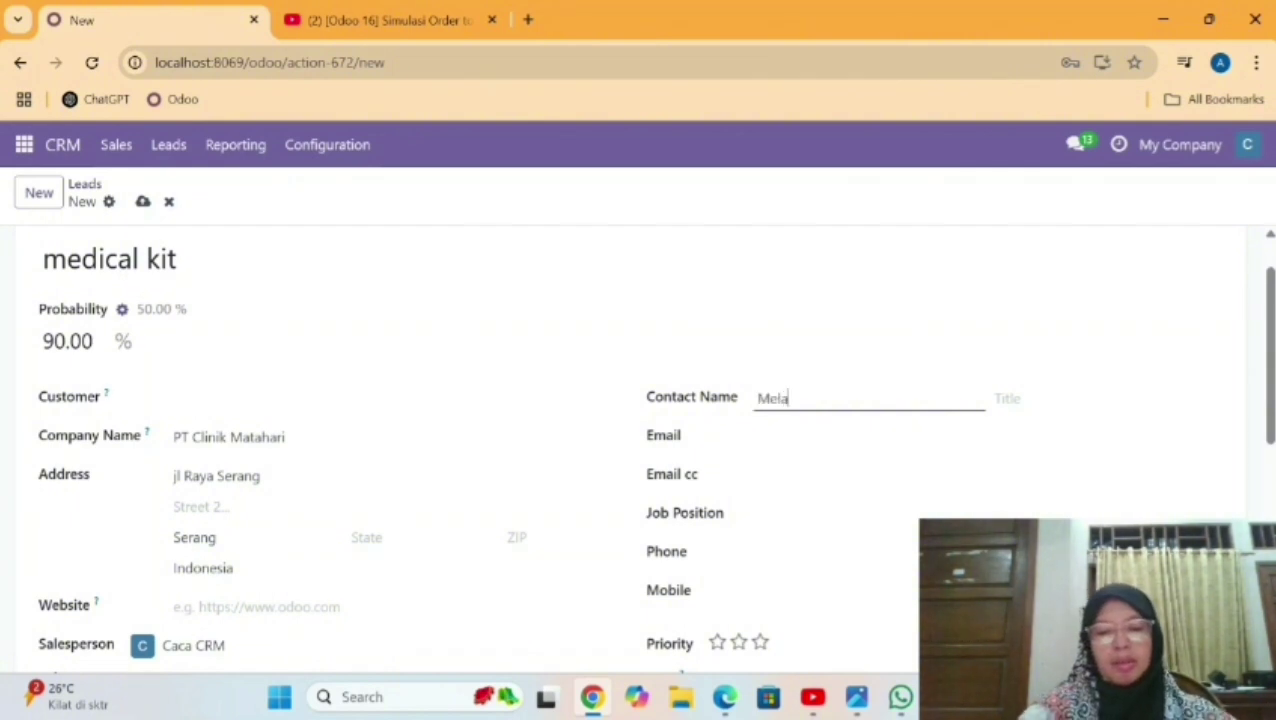
left_click(800, 436)
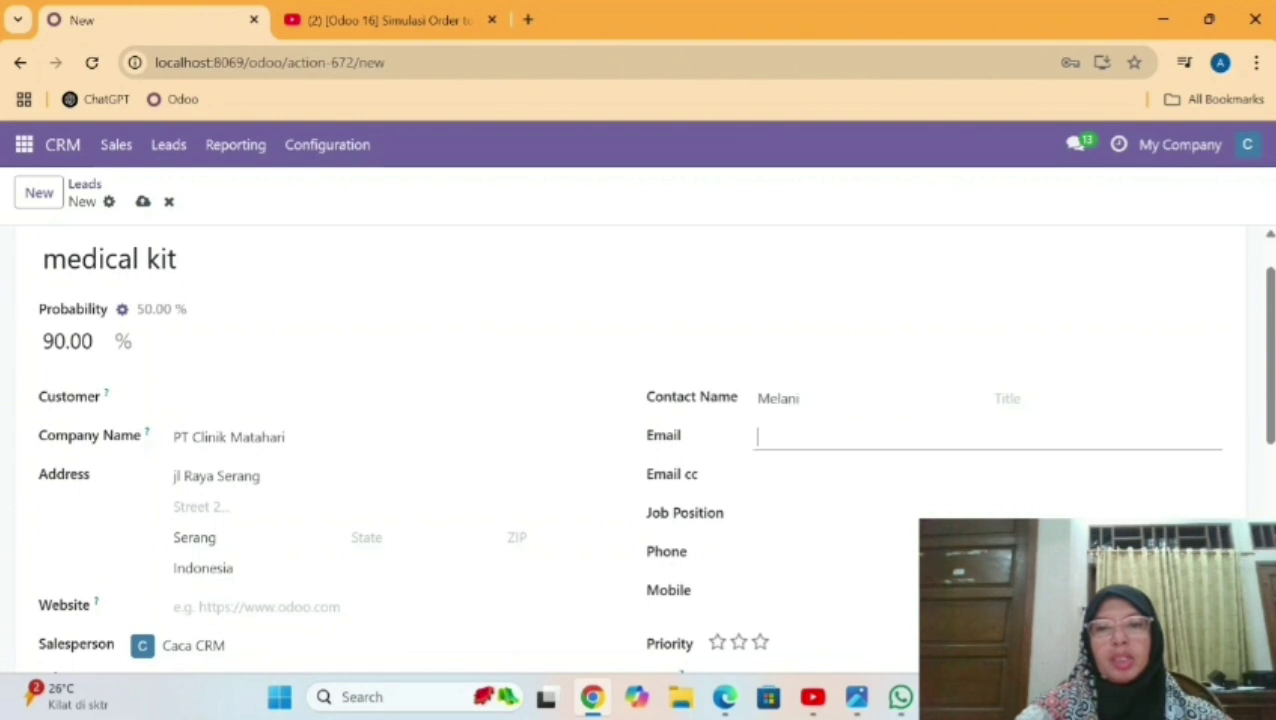
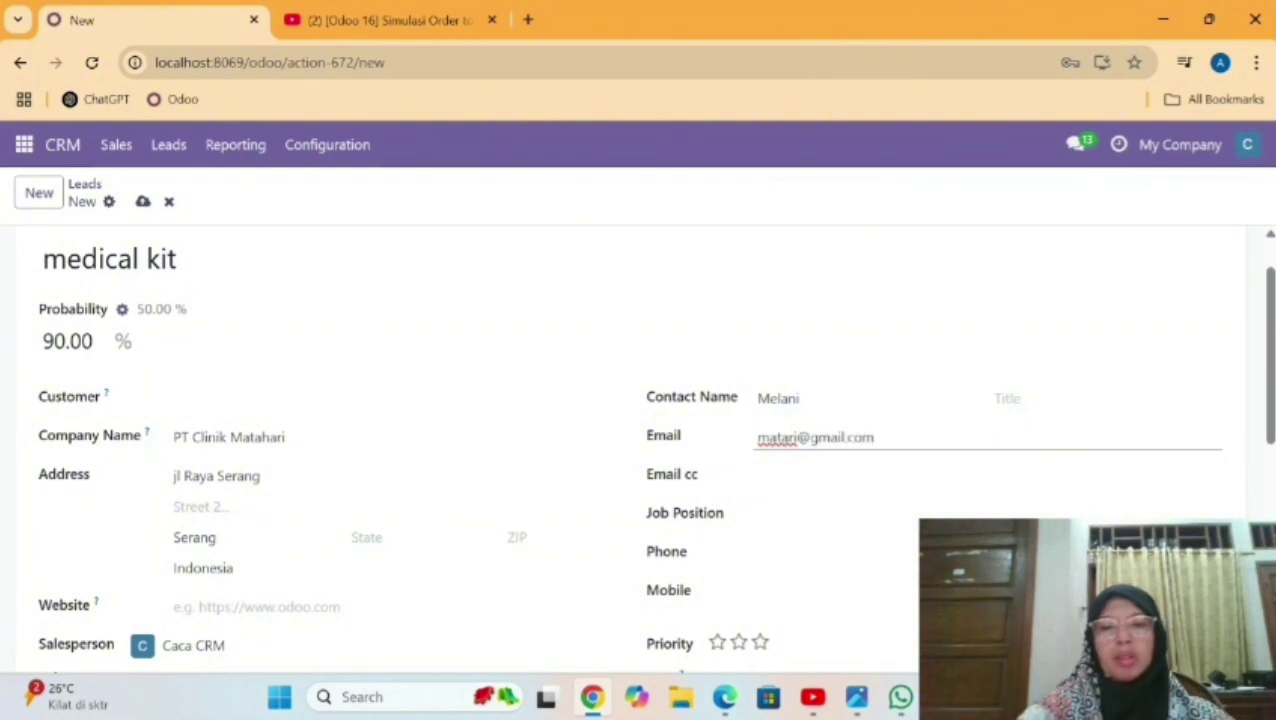
key("Tab")
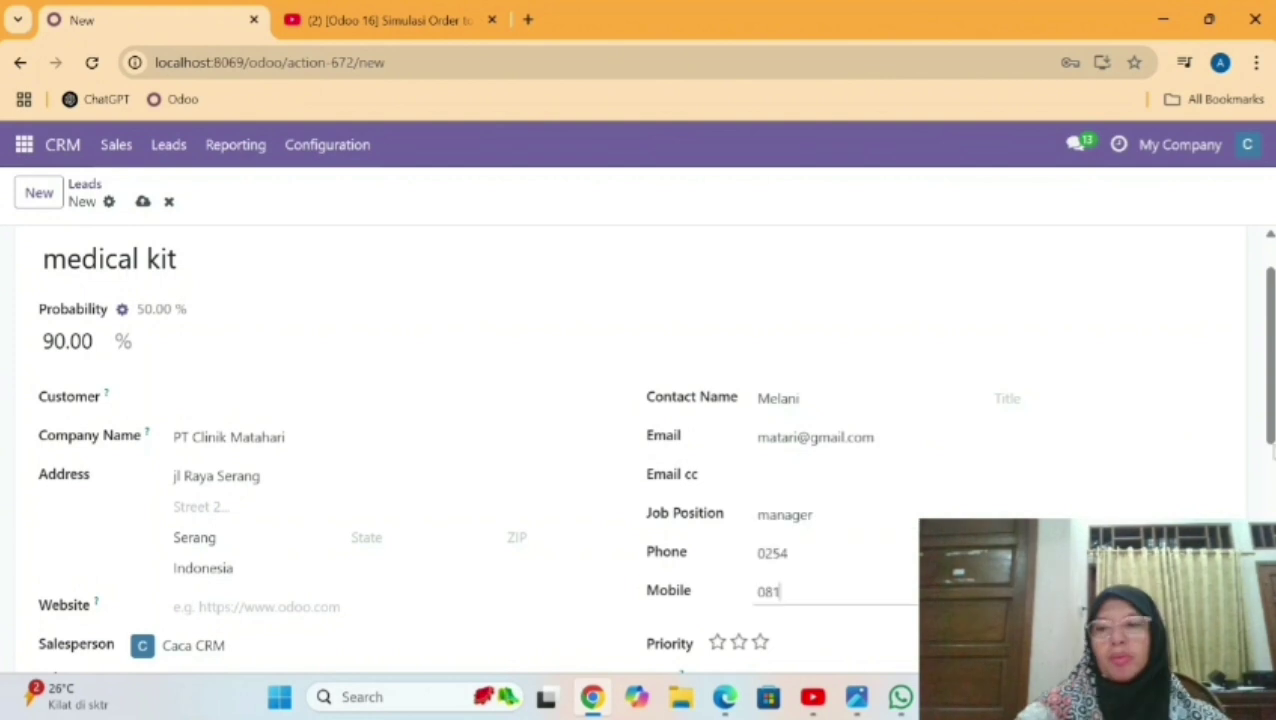
scroll(871, 555, "down", 1)
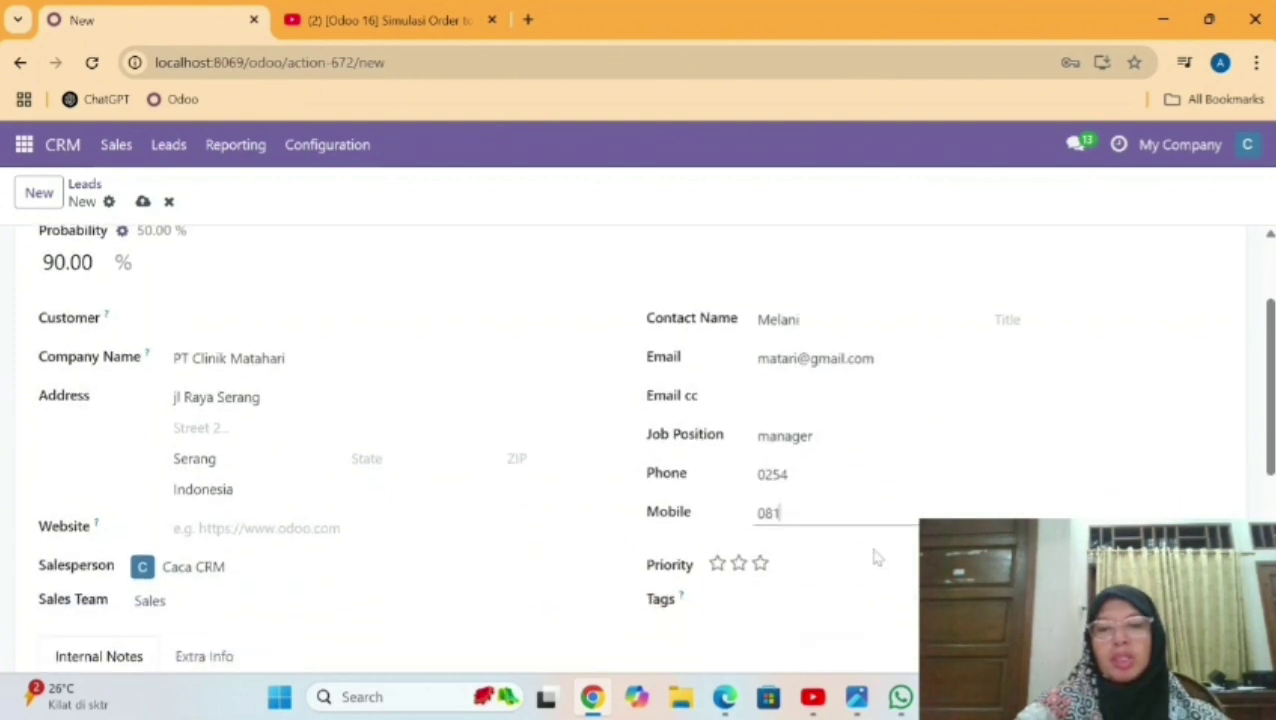
left_click(762, 566)
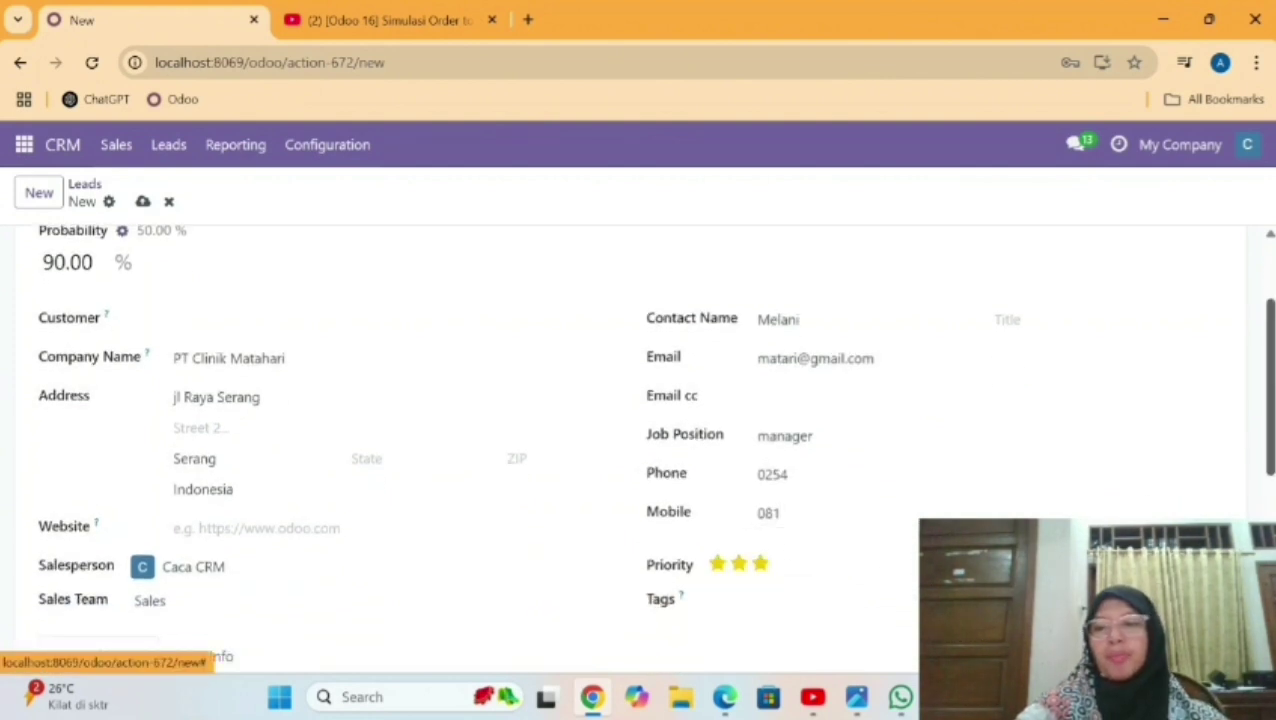
scroll(620, 440, "down", 2)
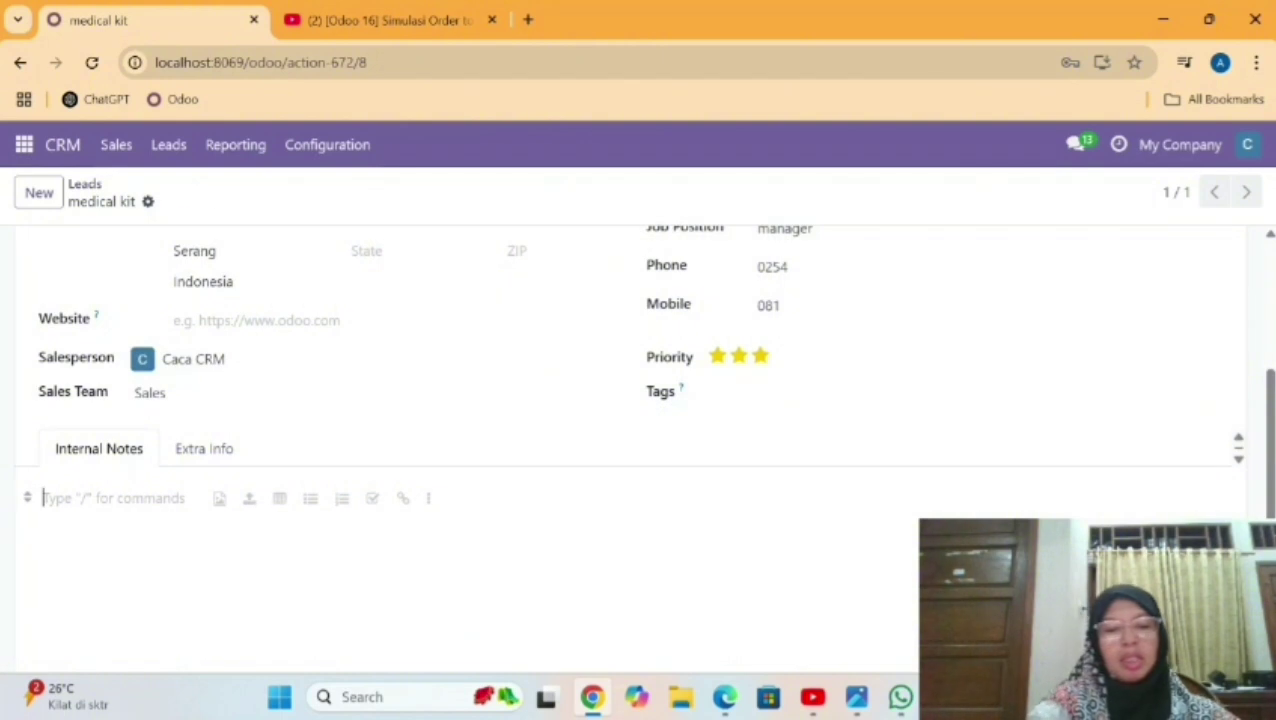
type("tertarik dengan")
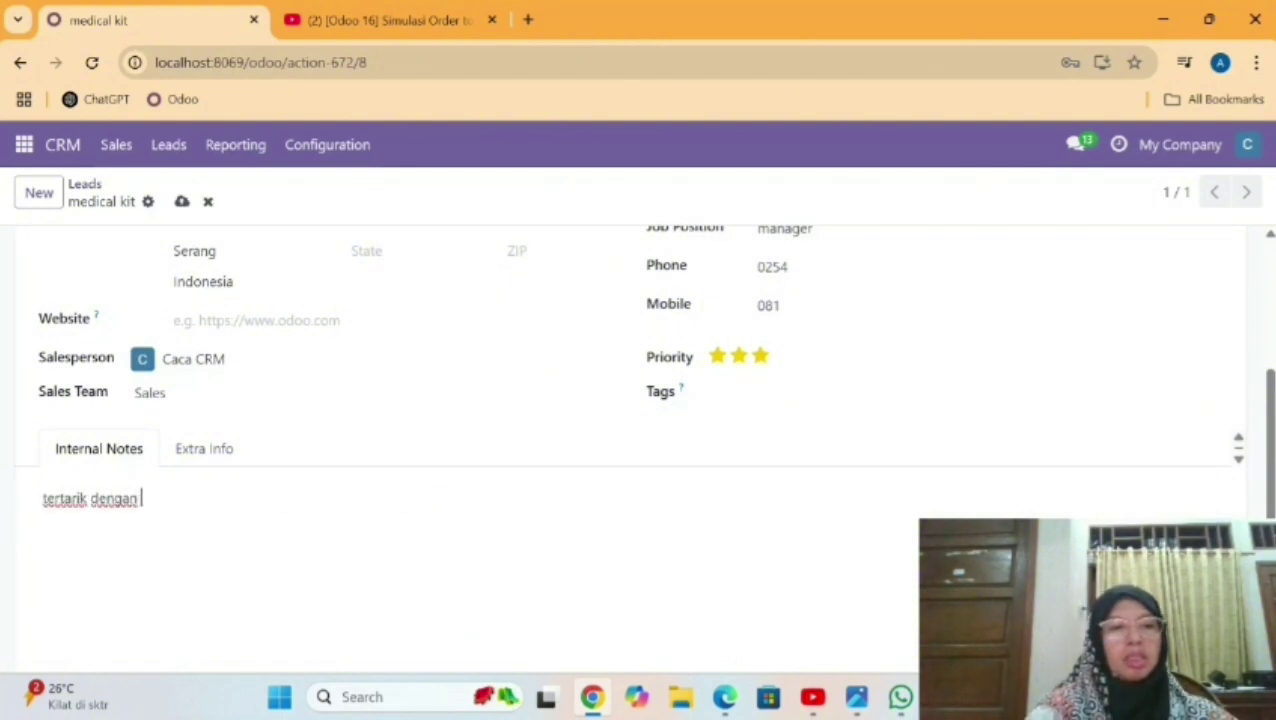
type(" medic")
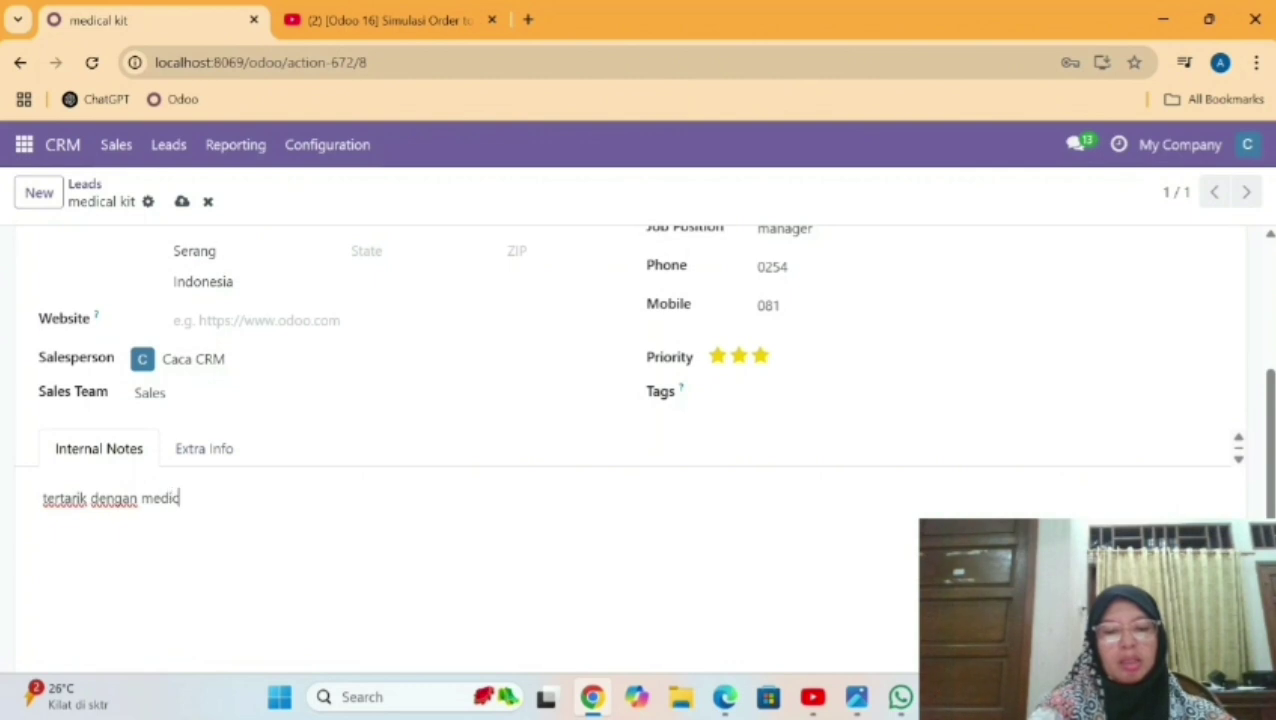
type("al kit")
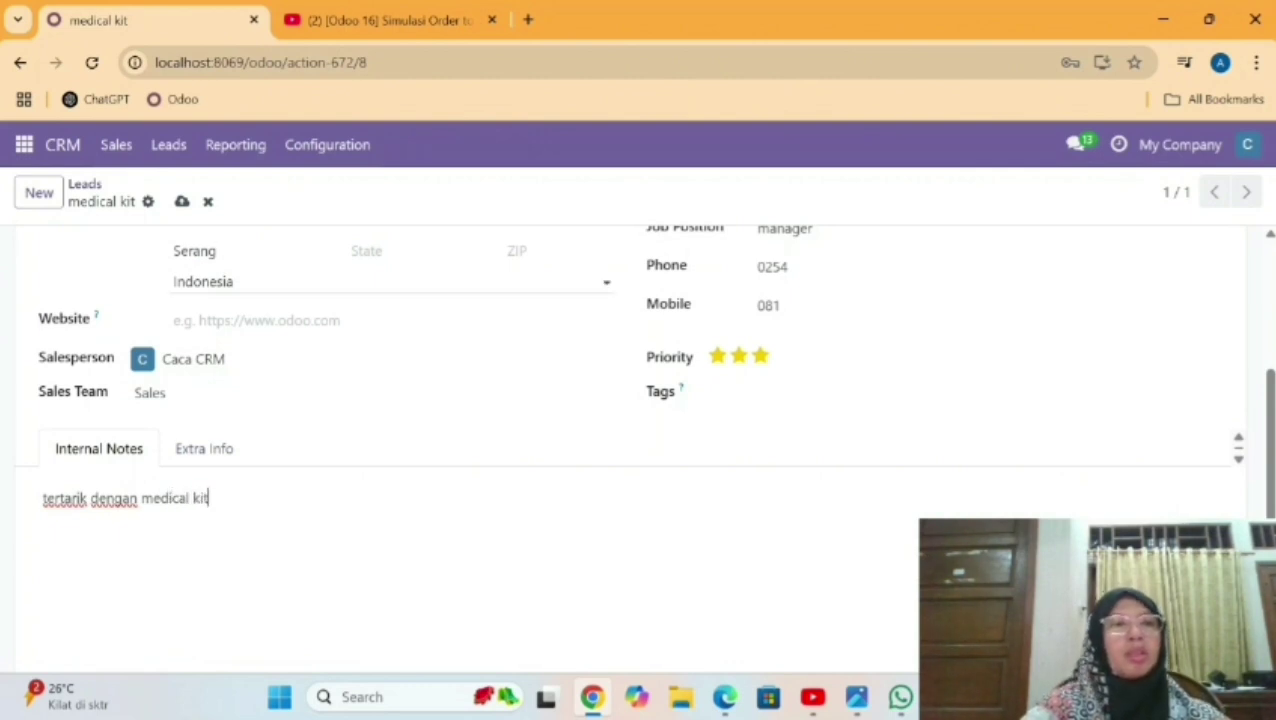
left_click(181, 201)
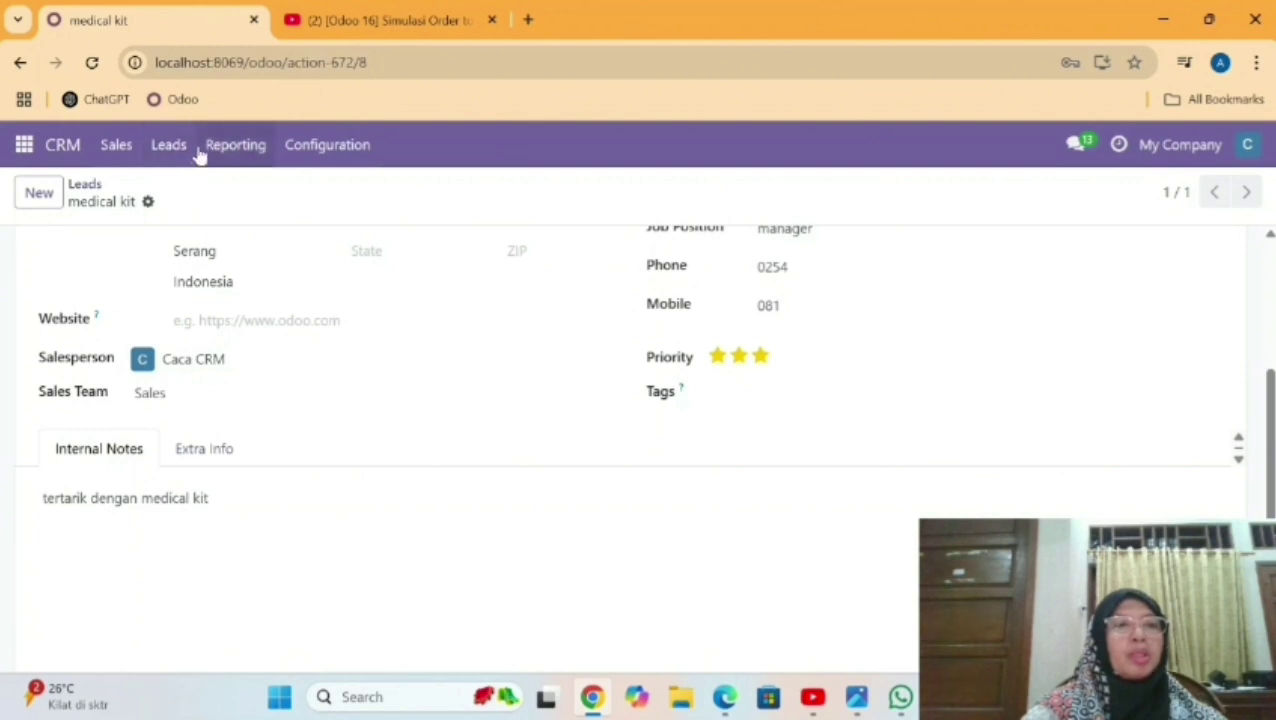
Create a 'medical tools' lead with 75% probability, save it, and return to Leads.
left_click(168, 145)
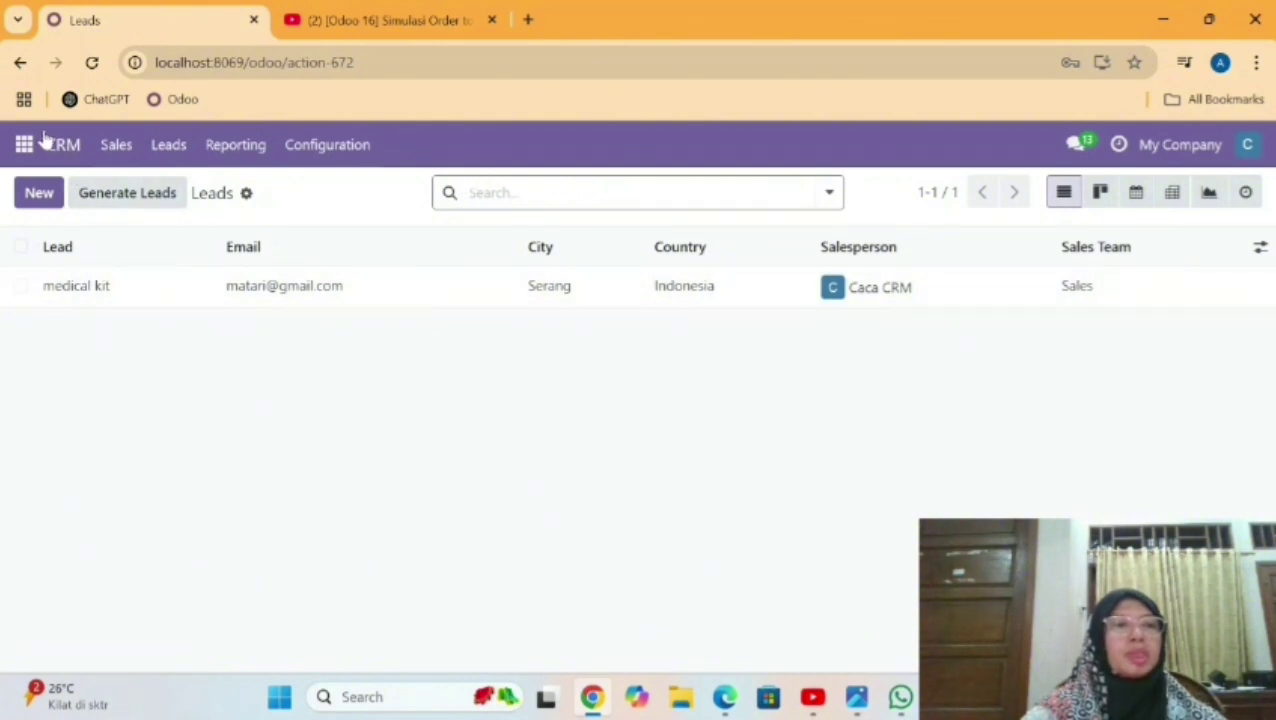
left_click(44, 193)
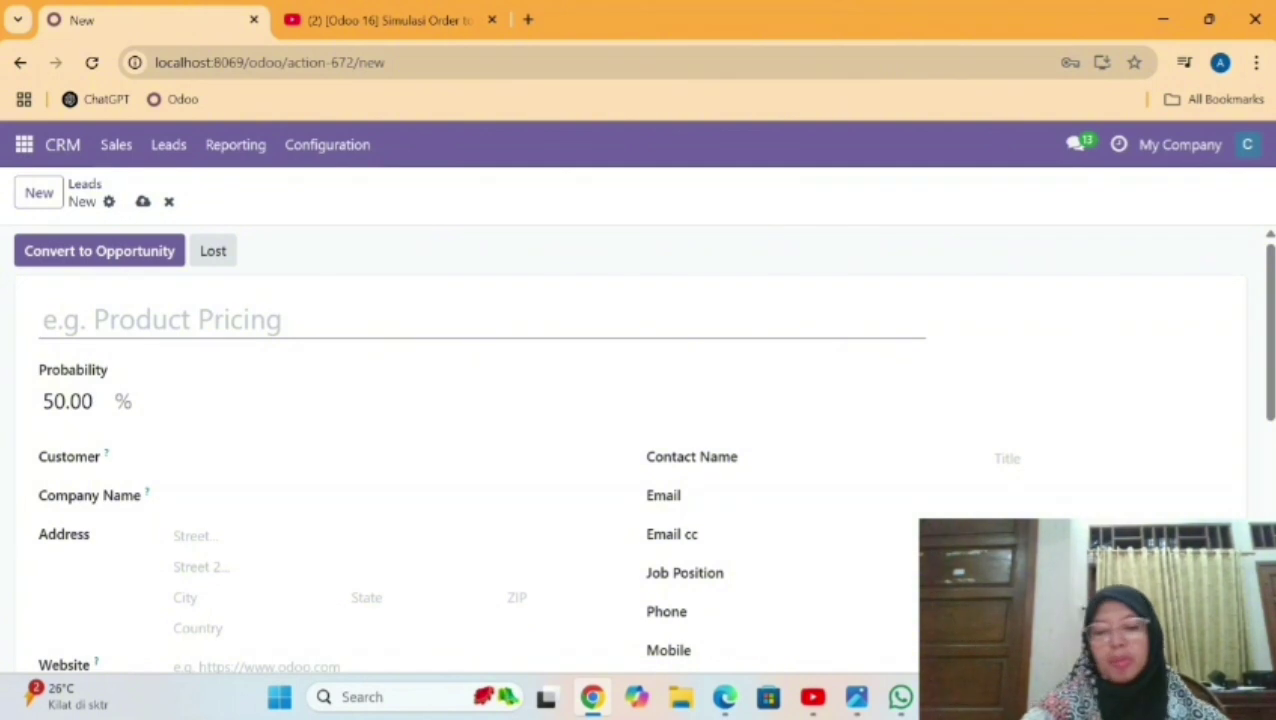
type("medical")
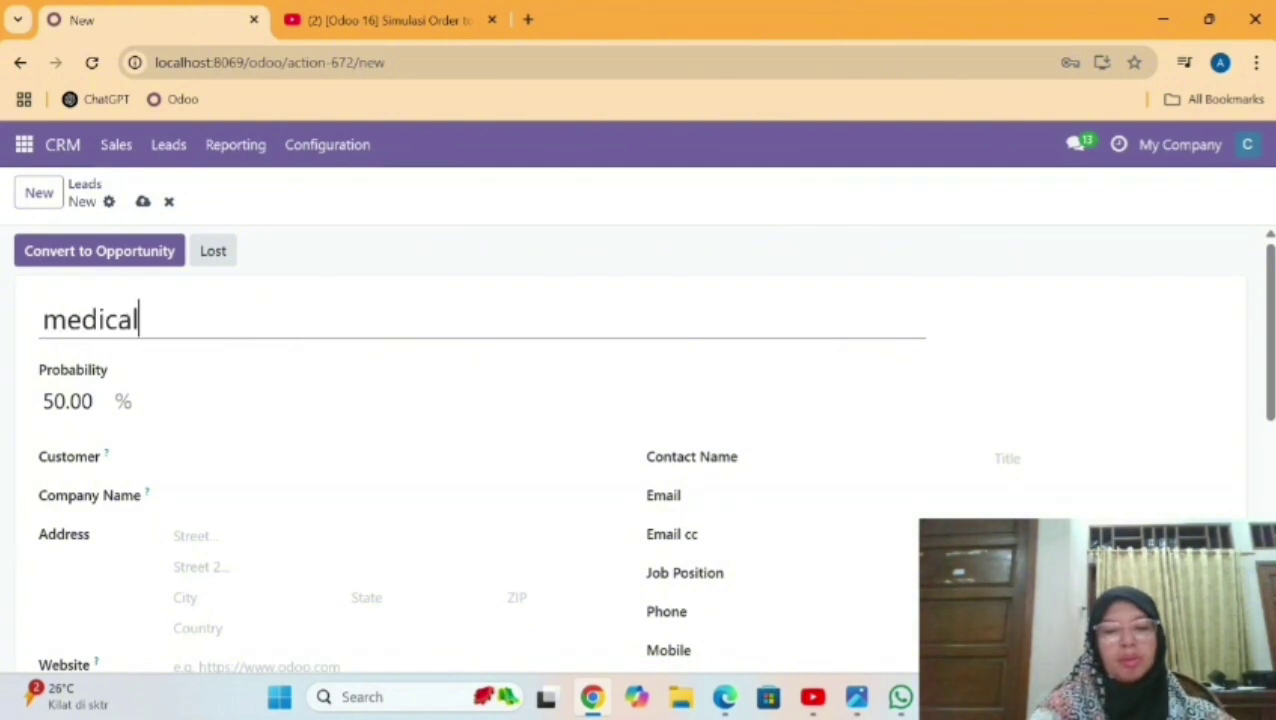
type(" tools")
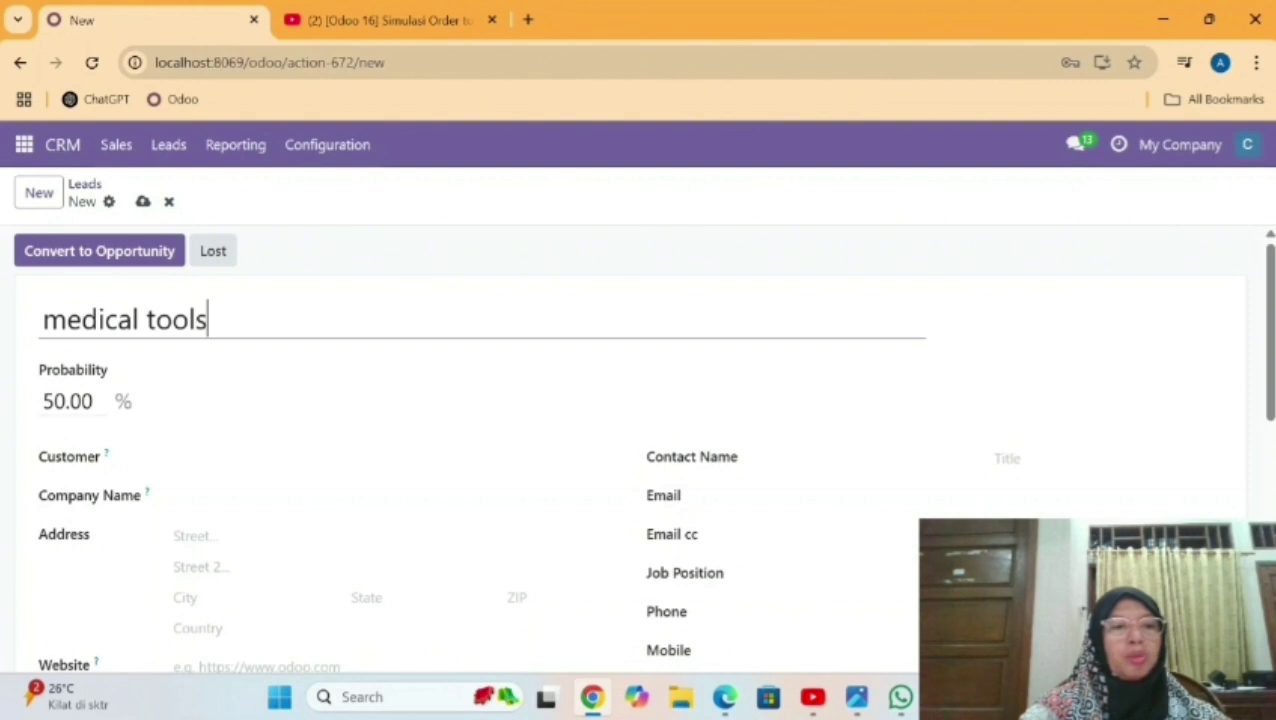
key("Tab")
key("BackSpace")
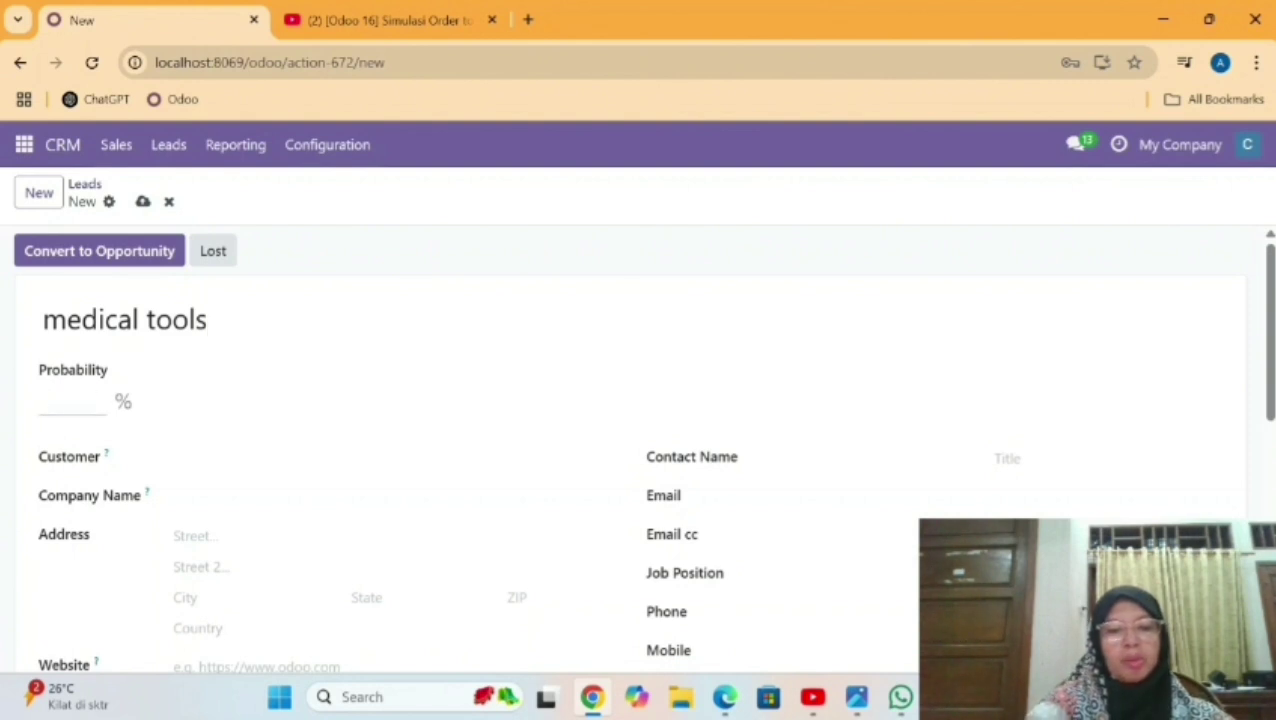
type("75")
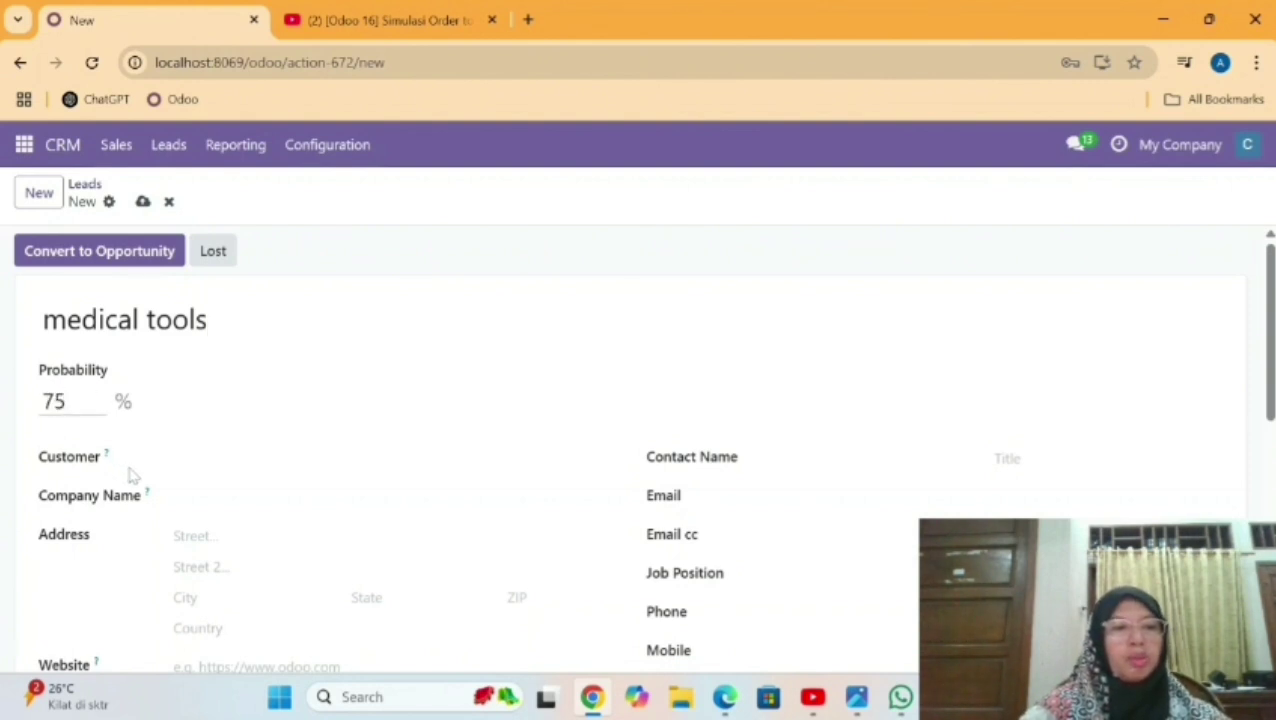
left_click(200, 497)
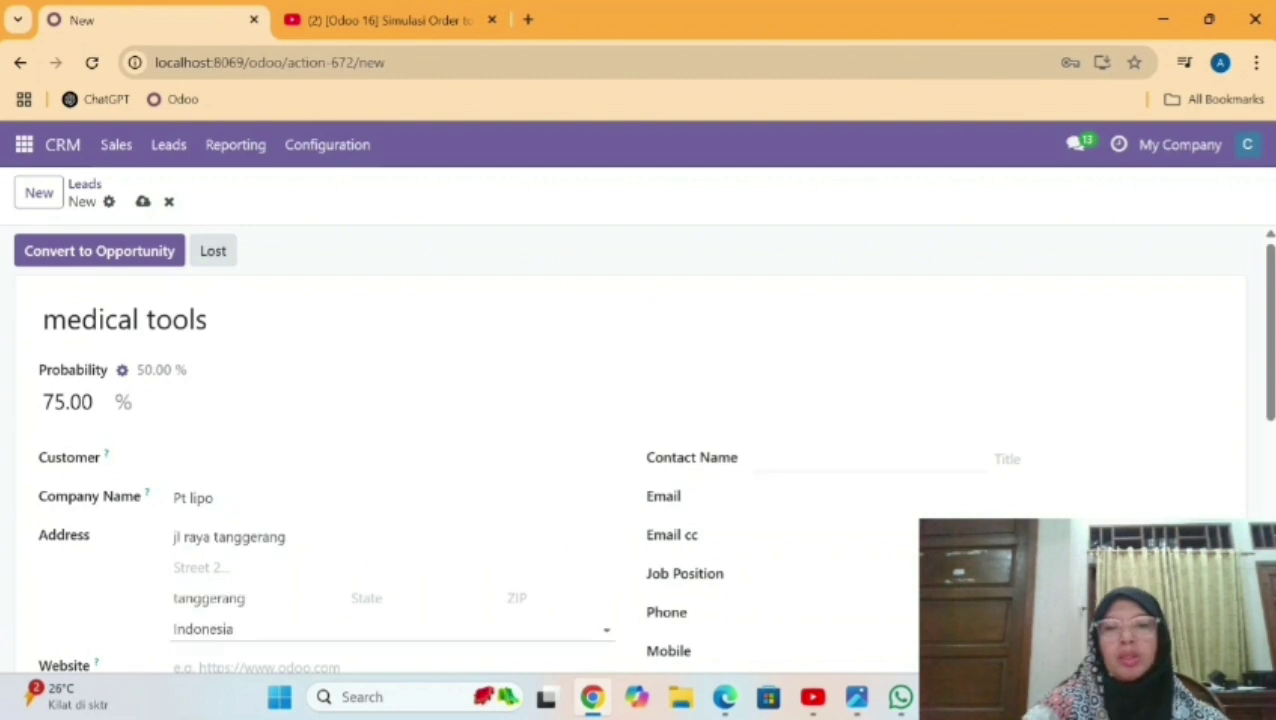
left_click(760, 458)
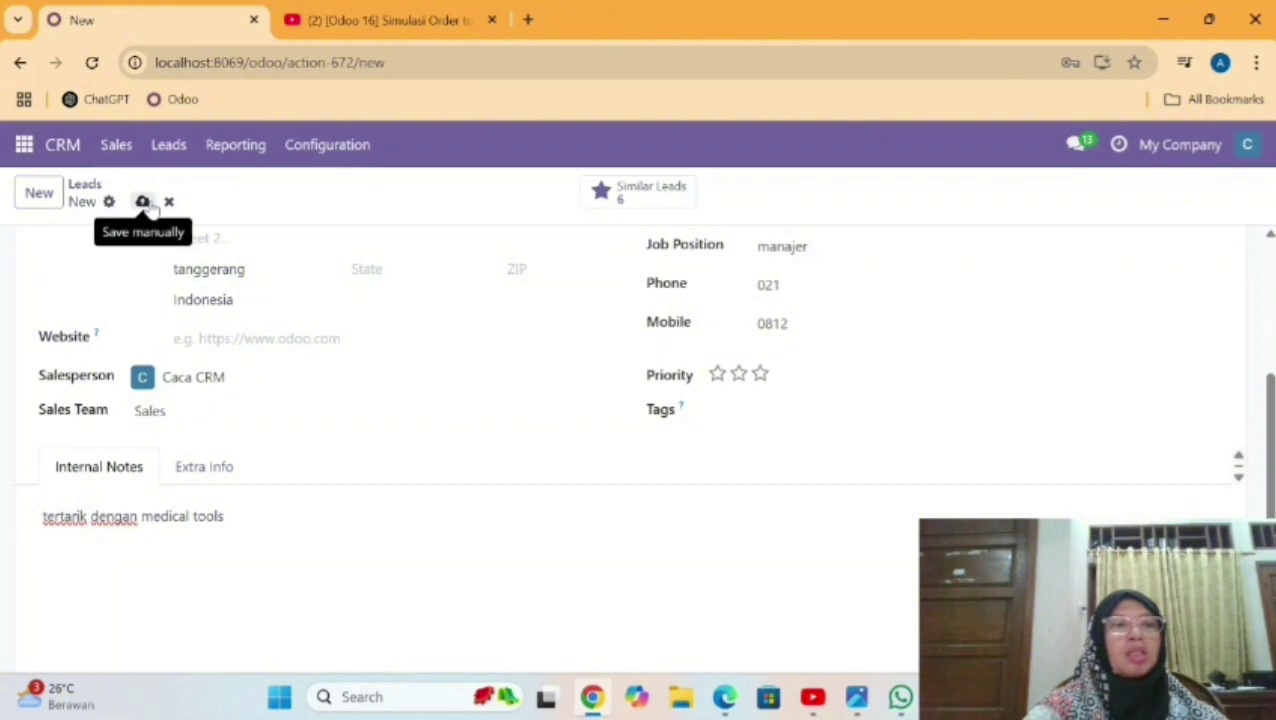
left_click(143, 202)
left_click(168, 146)
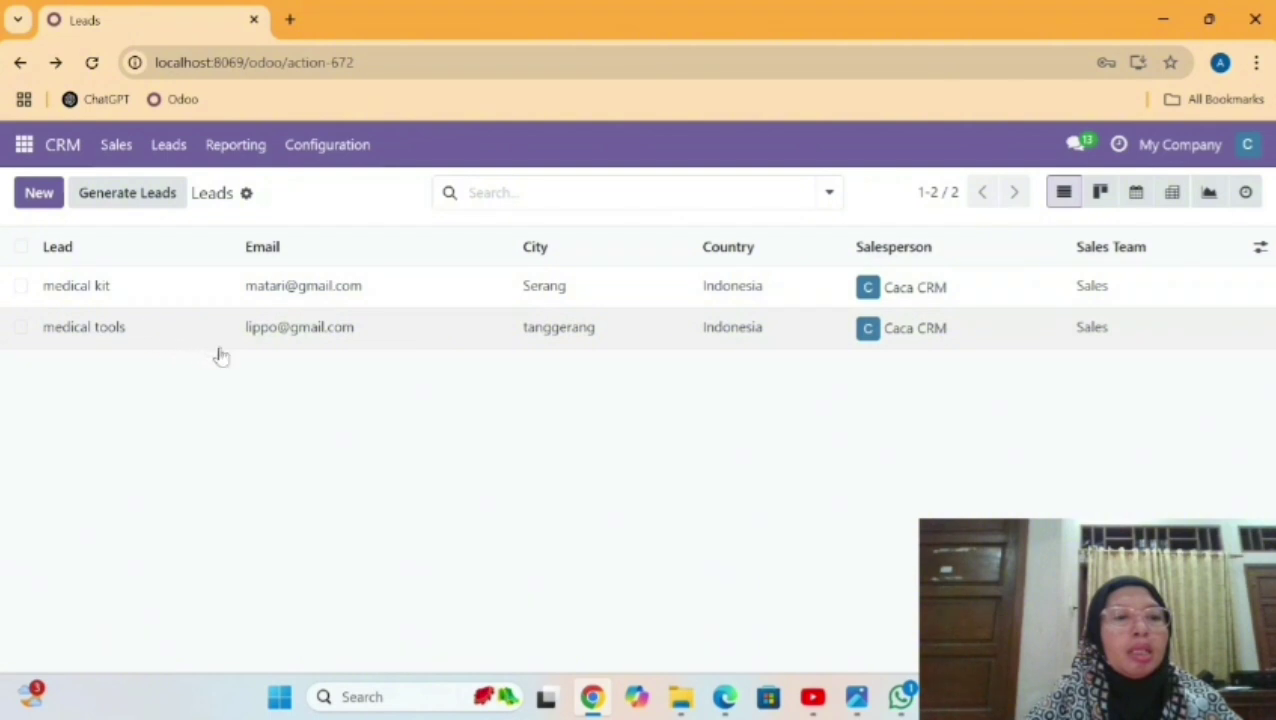
Convert the medical kit lead into an opportunity with a new customer and mark it Won.
left_click(322, 289)
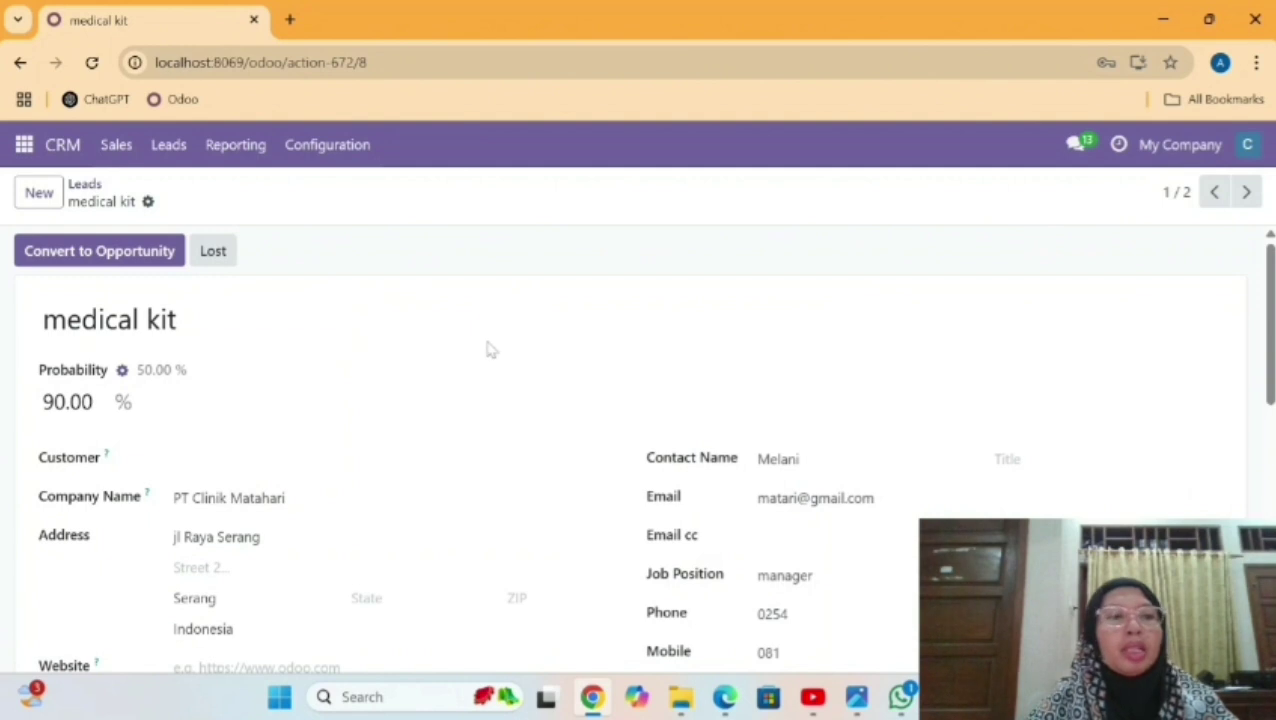
mouse_move(1268, 287)
left_mouse_down()
mouse_move(1266, 406)
mouse_move(1255, 285)
left_mouse_up()
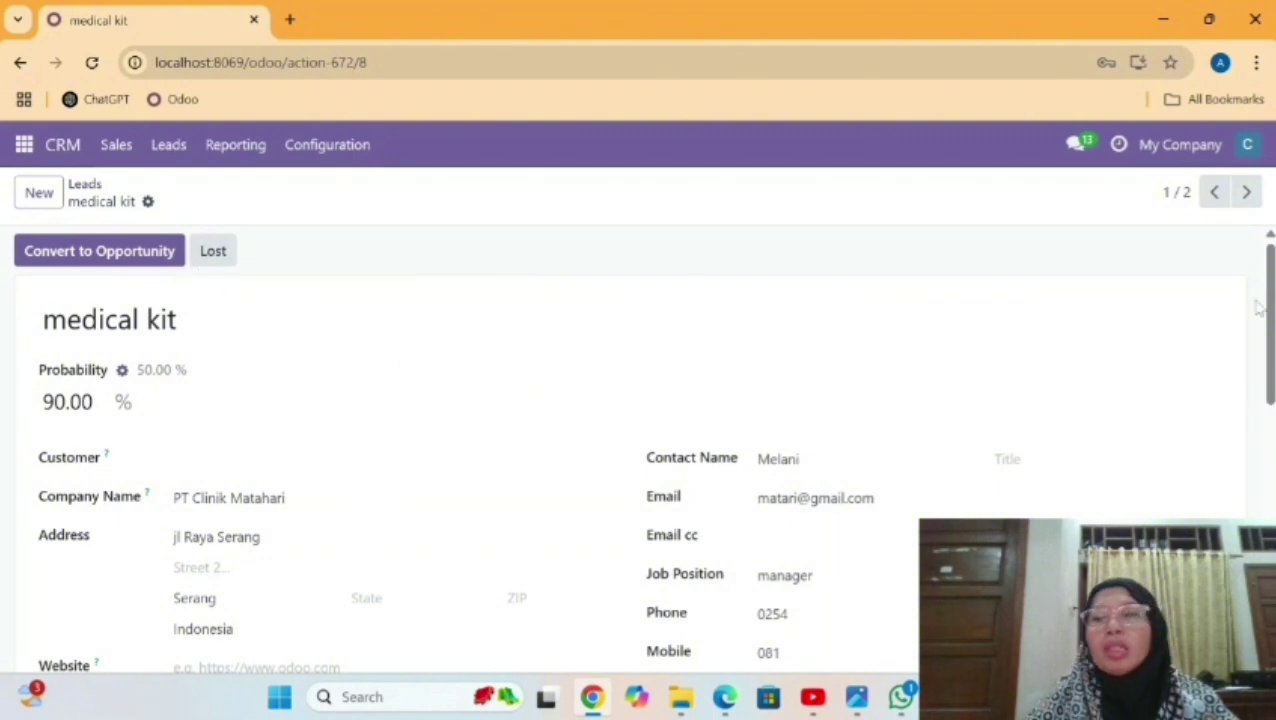
scroll(1256, 338, "down", 4)
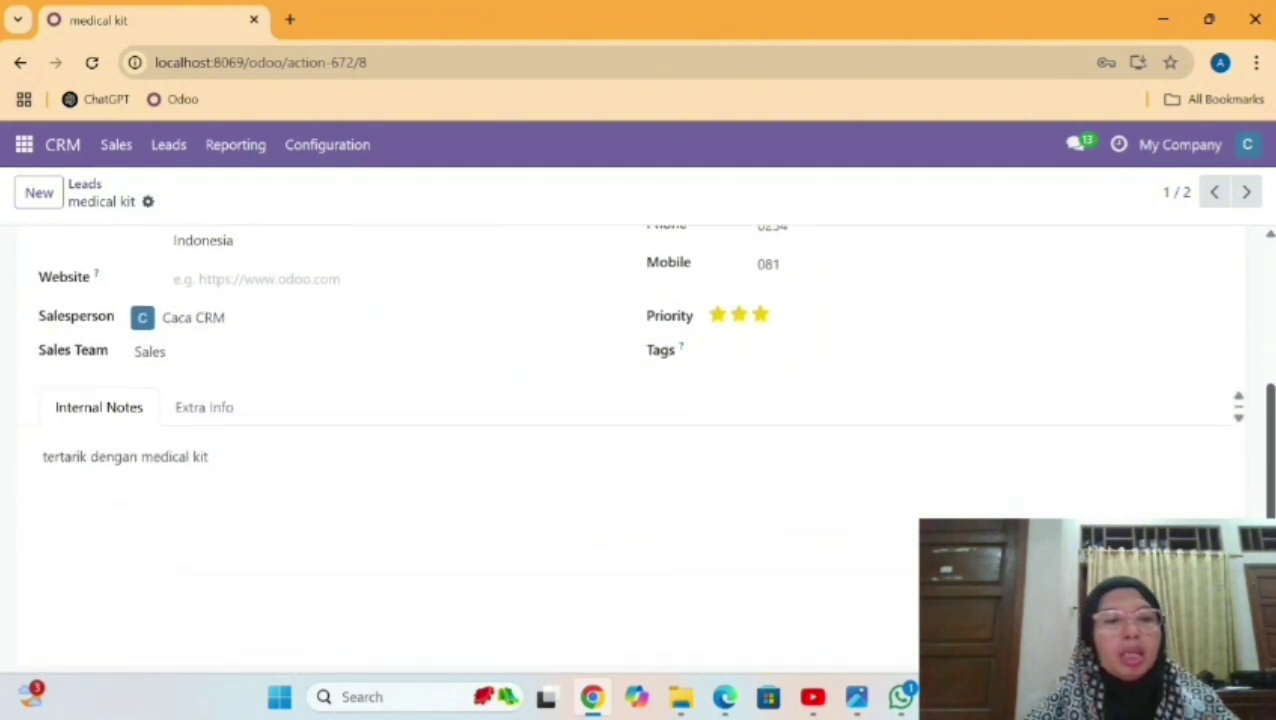
scroll(1256, 338, "up", 3)
scroll(1256, 338, "up", 1)
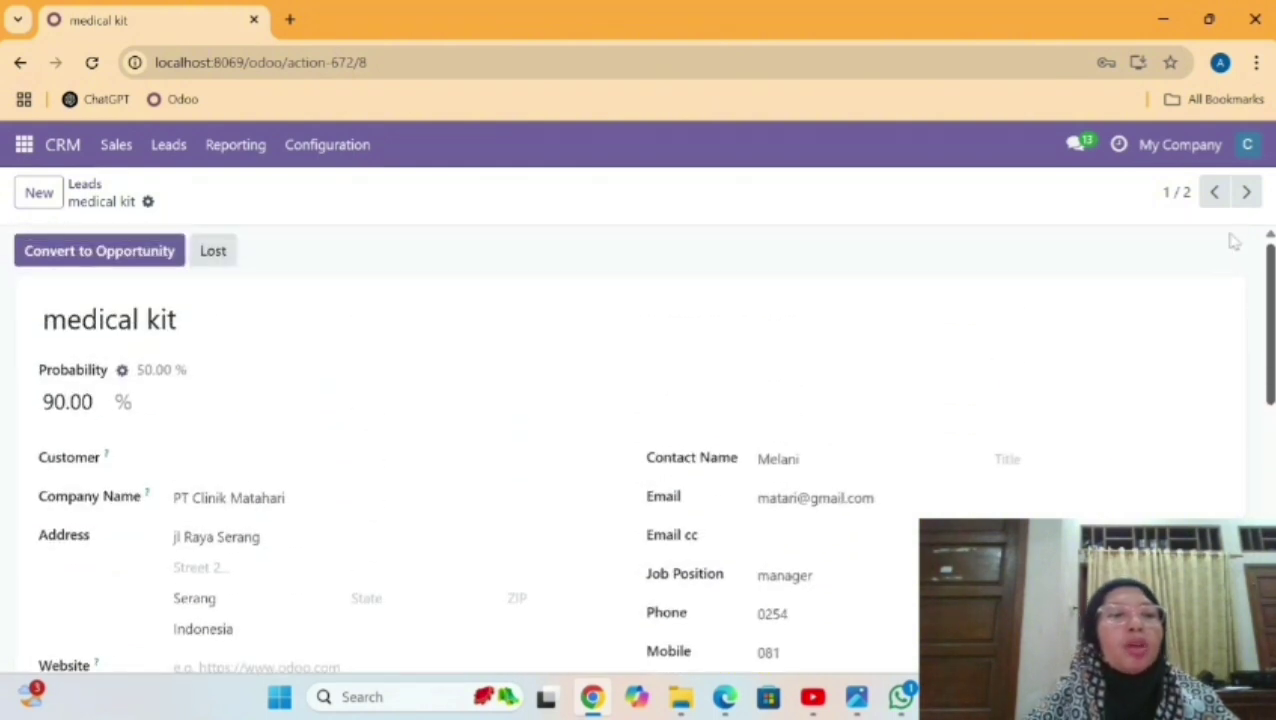
left_click(94, 258)
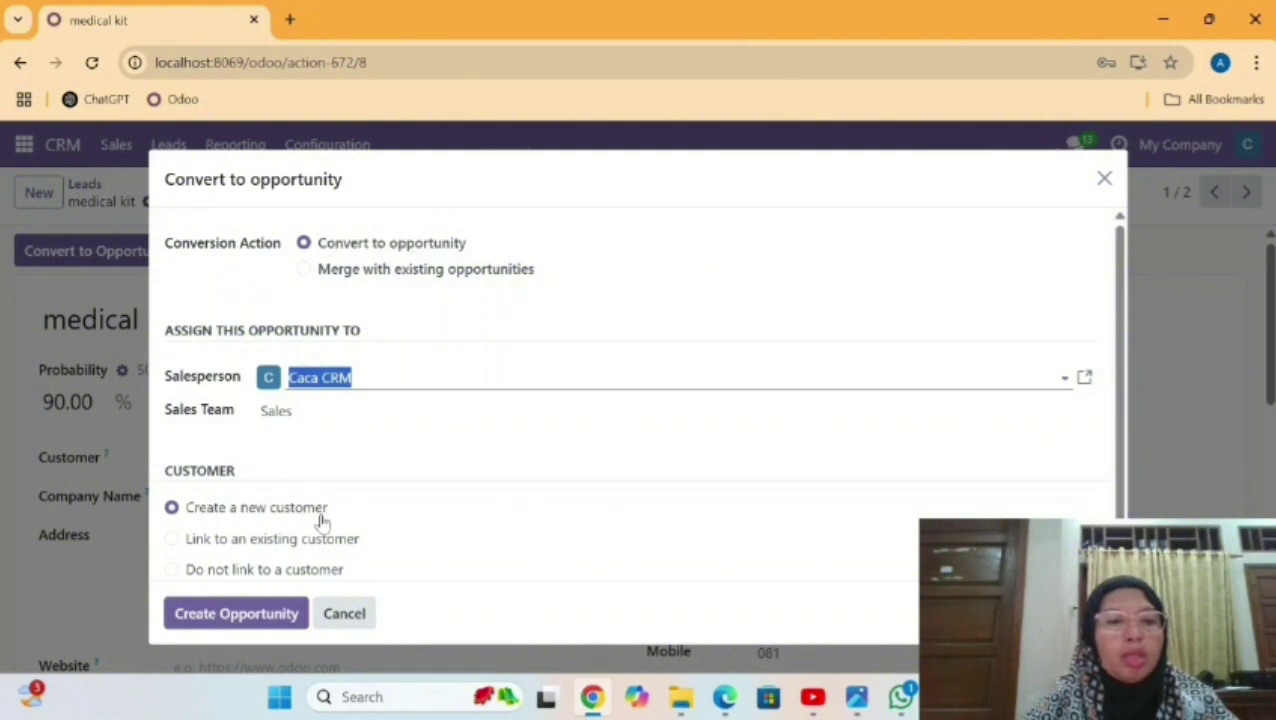
left_click(236, 614)
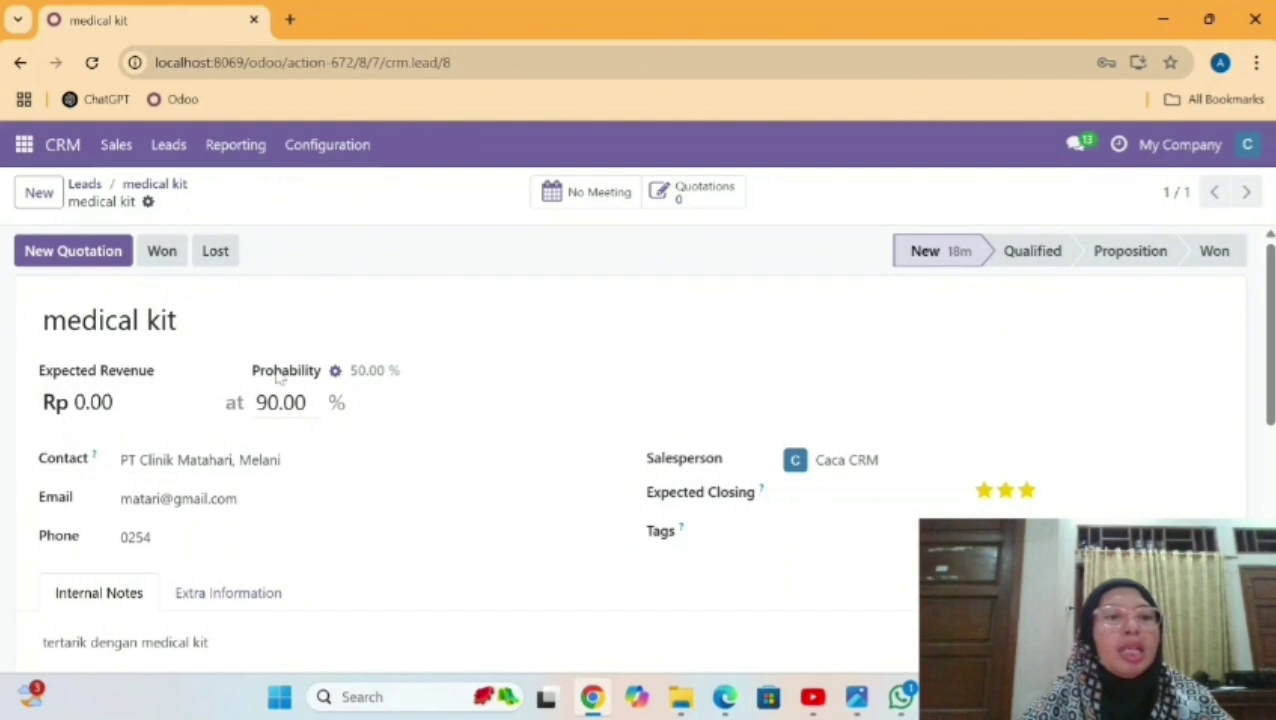
left_click(161, 252)
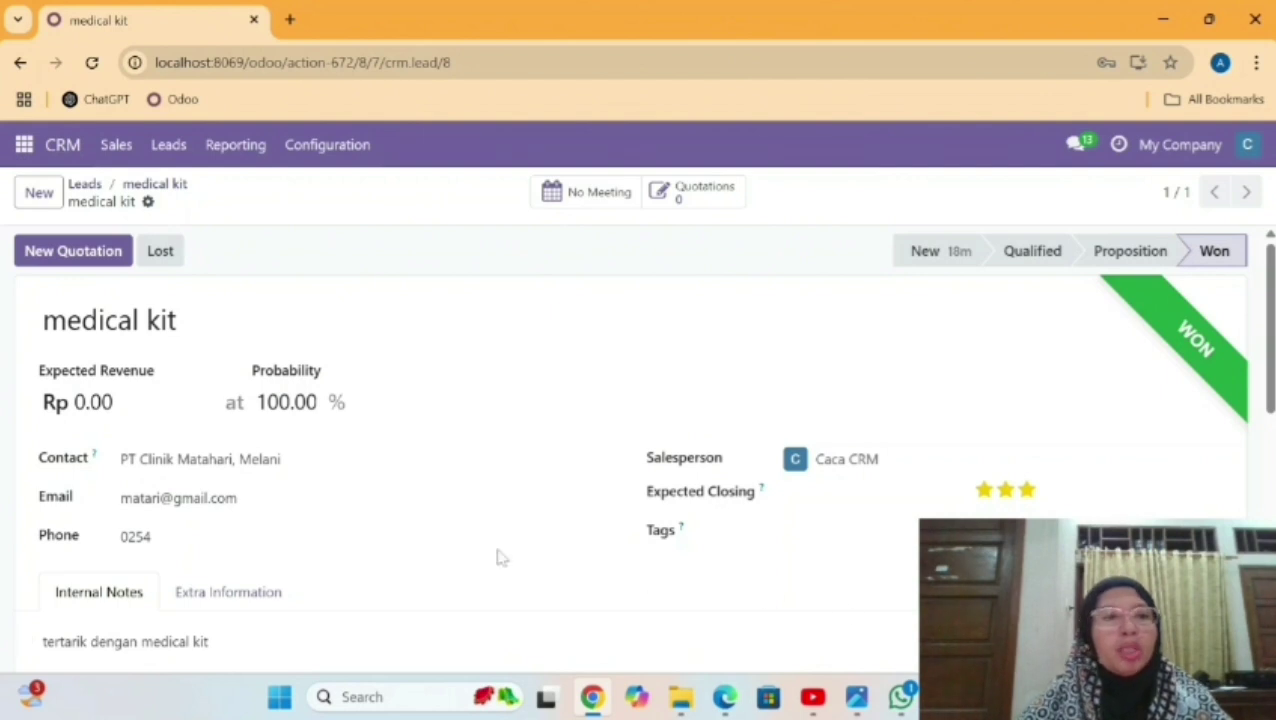
Sign back in with the saved account's password and open the CRM Leads list.
left_click(169, 146)
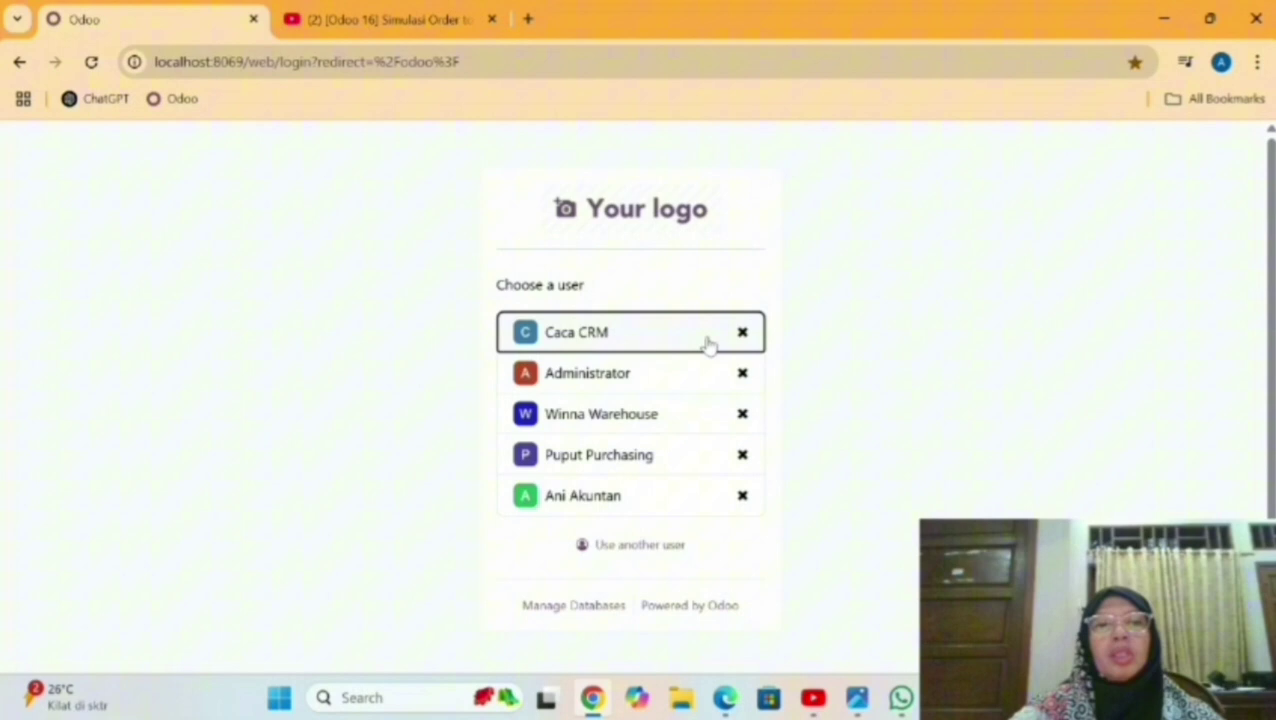
left_click(707, 345)
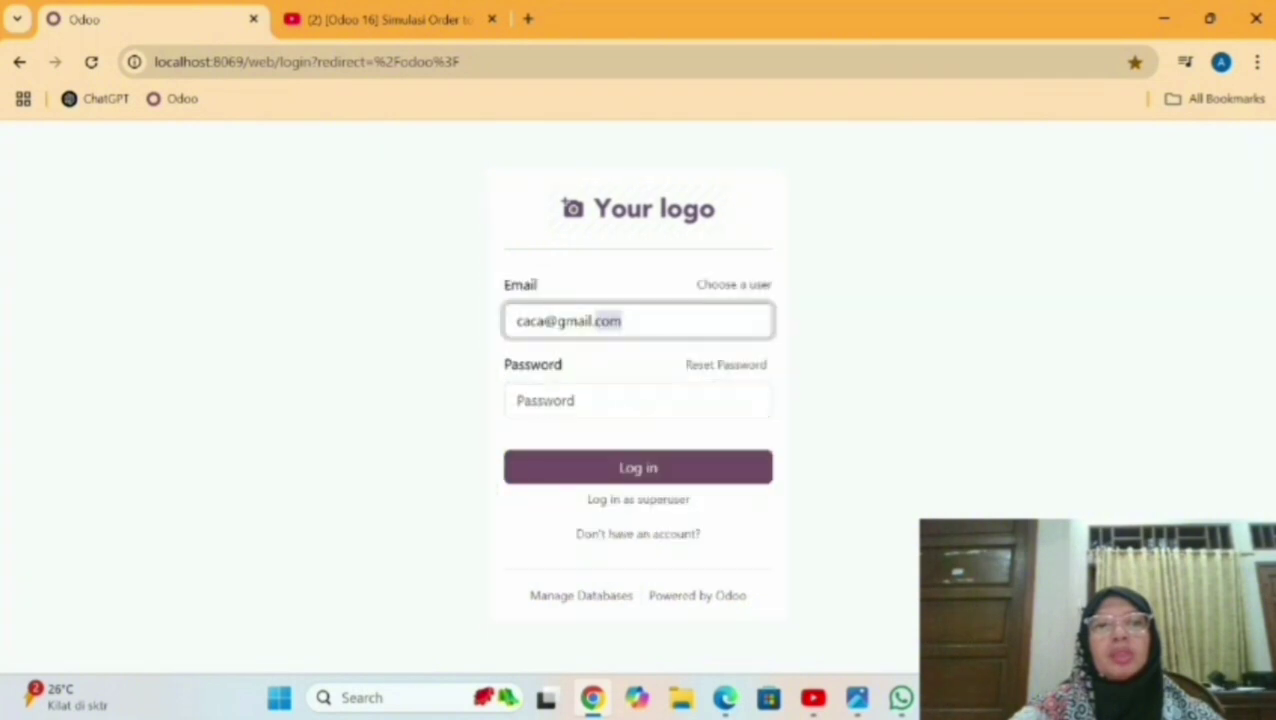
left_click(638, 401)
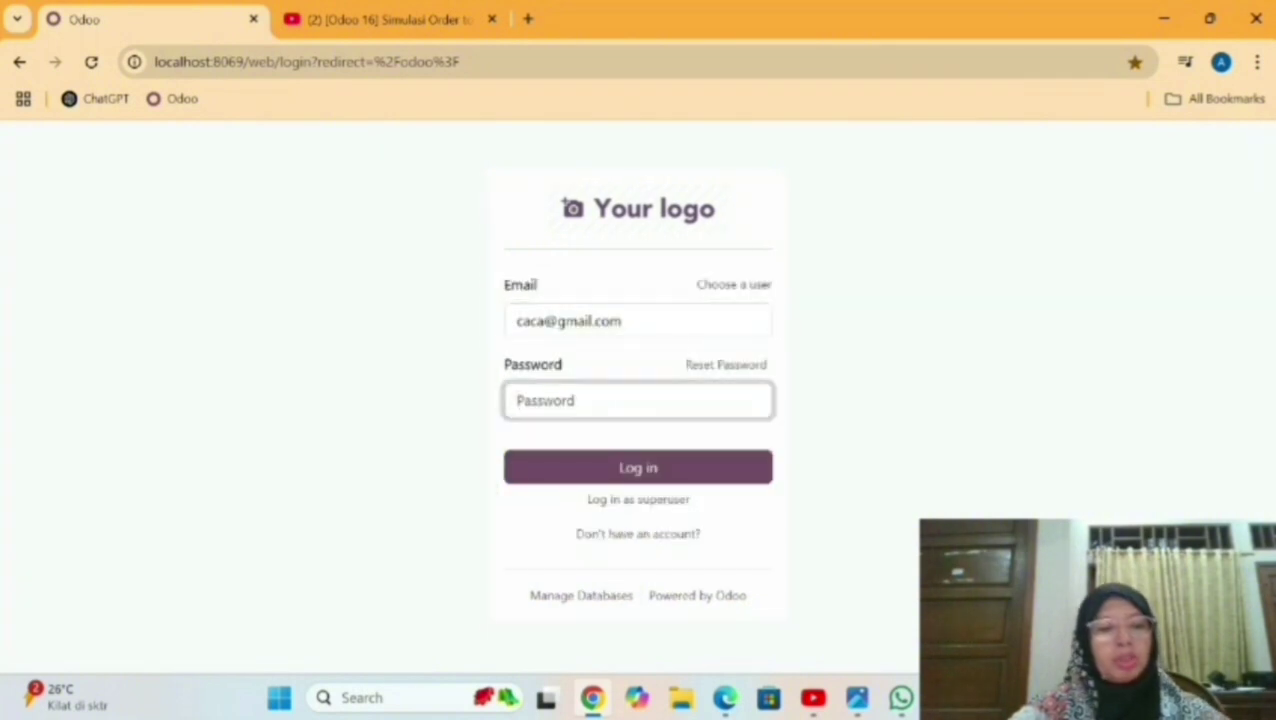
type("******")
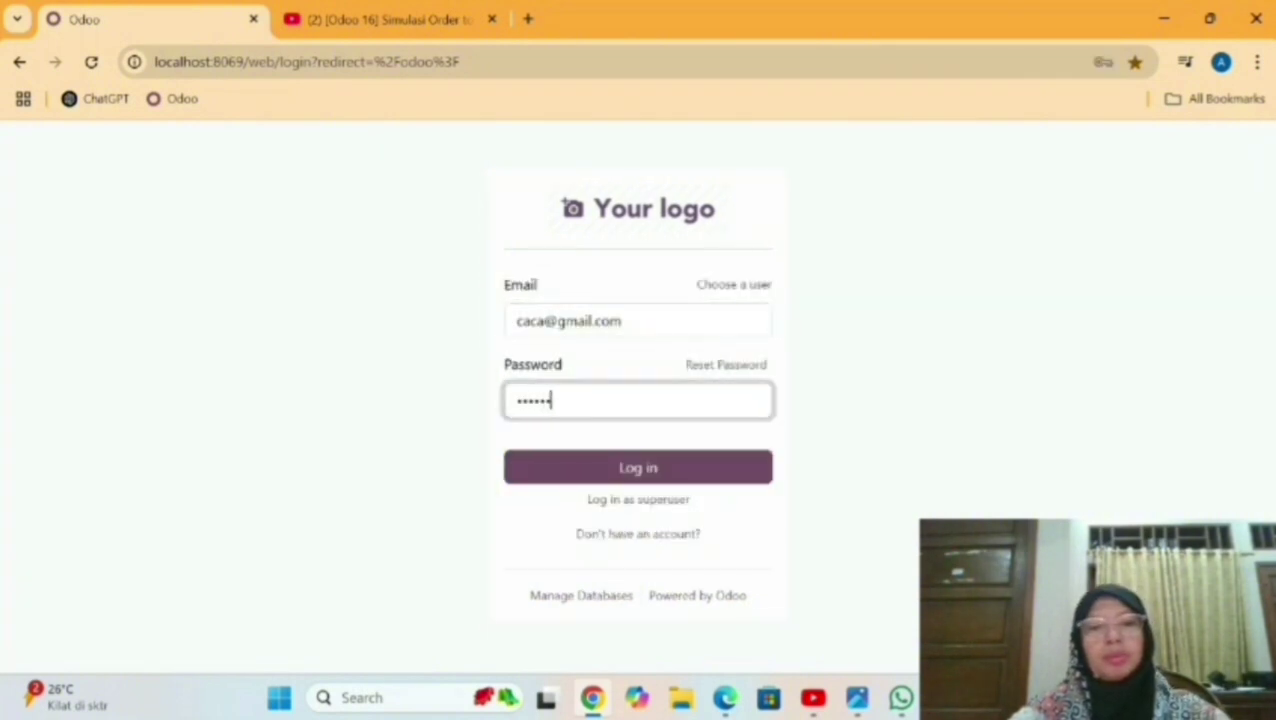
left_click(598, 476)
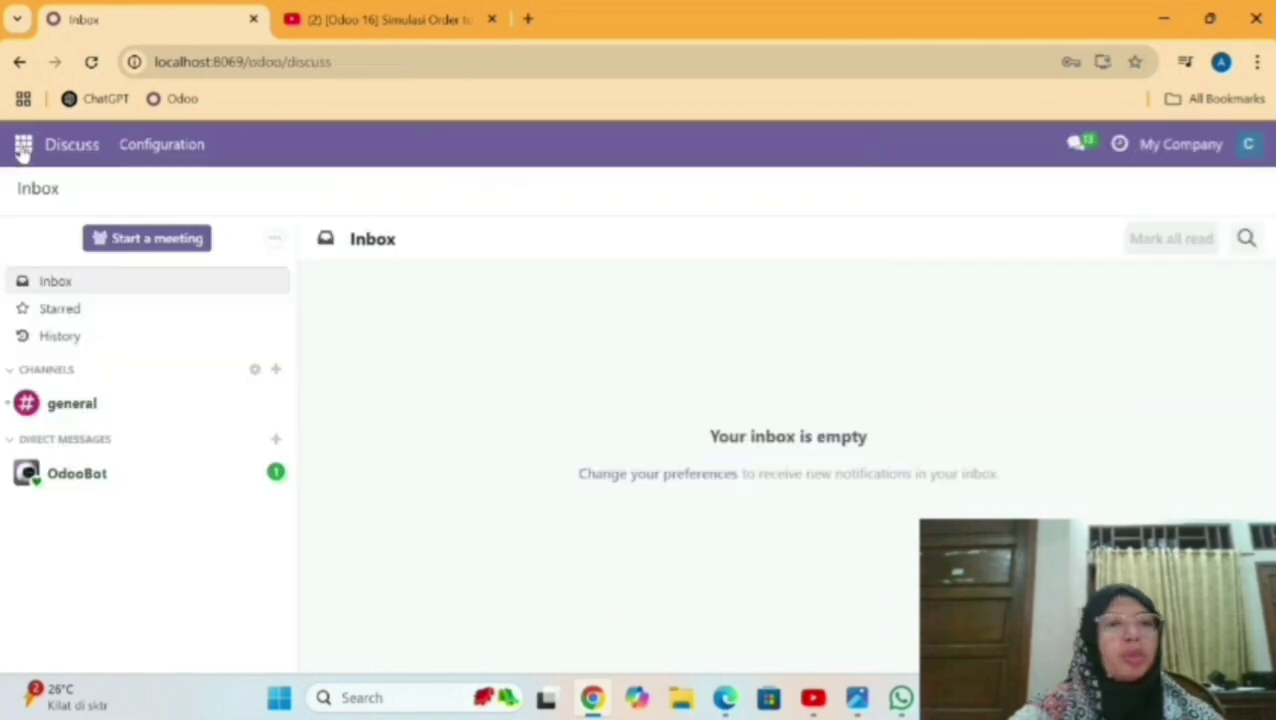
left_click(22, 145)
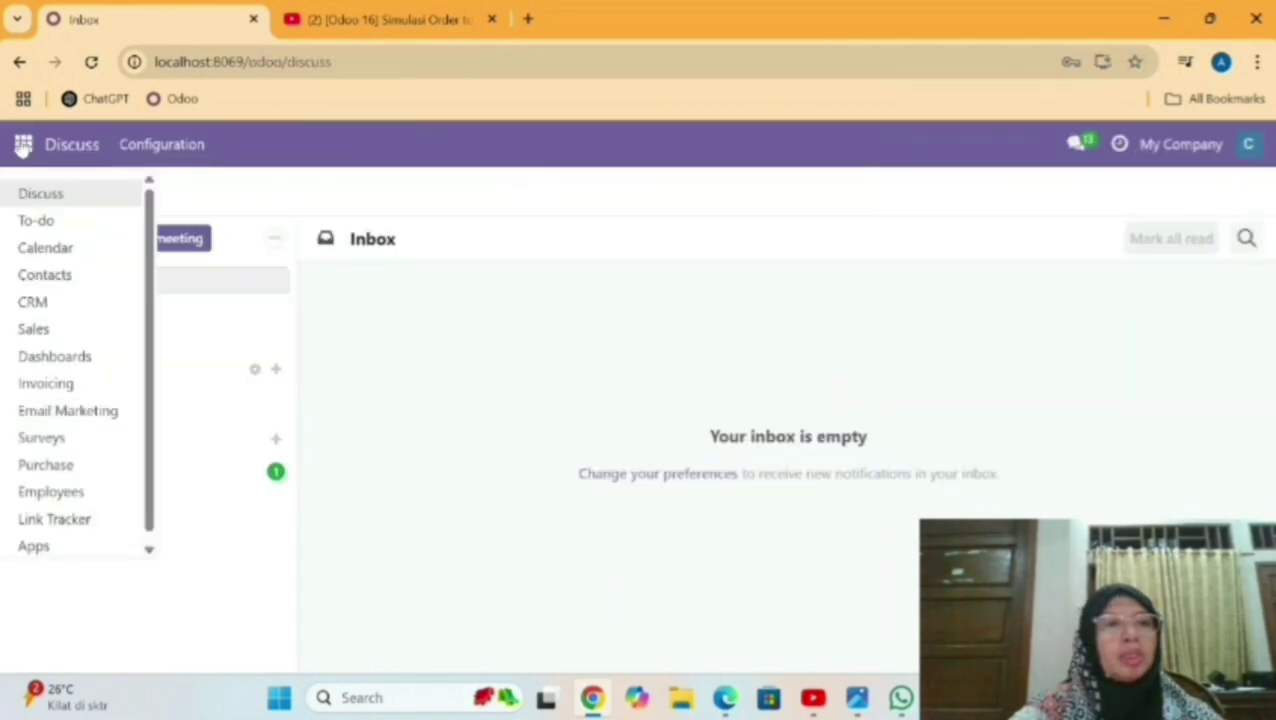
left_click(50, 303)
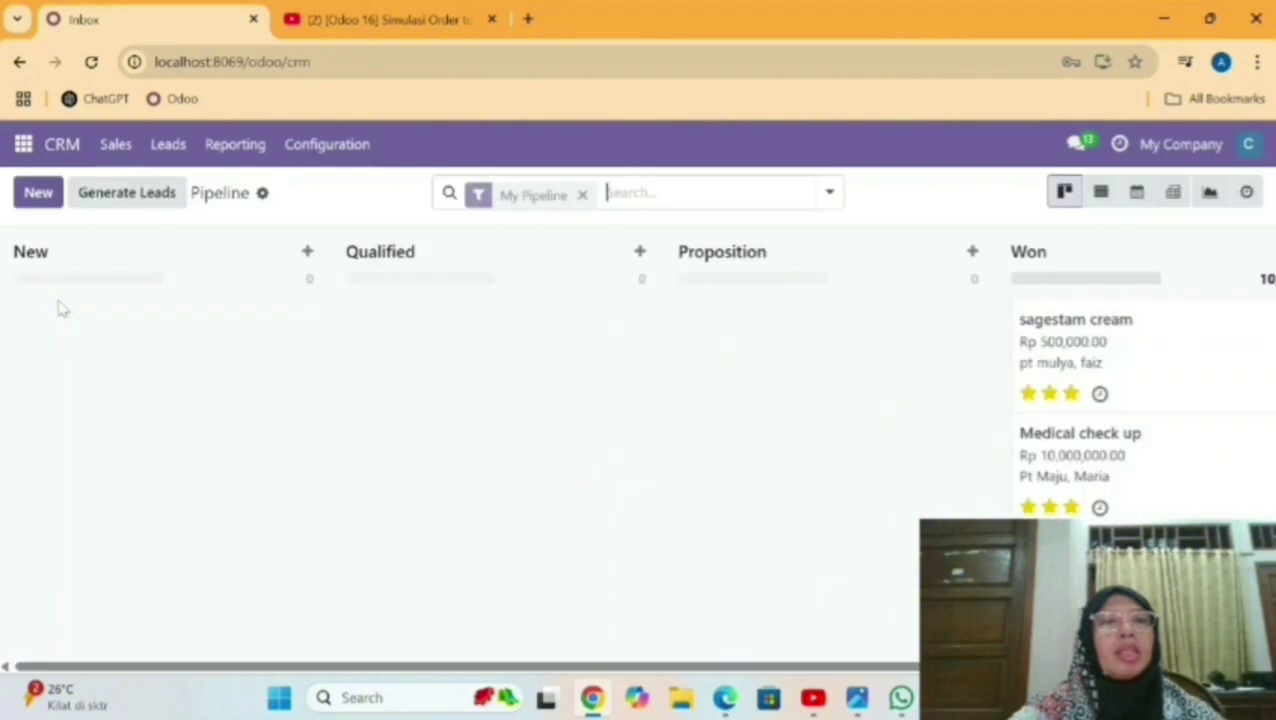
left_click(168, 145)
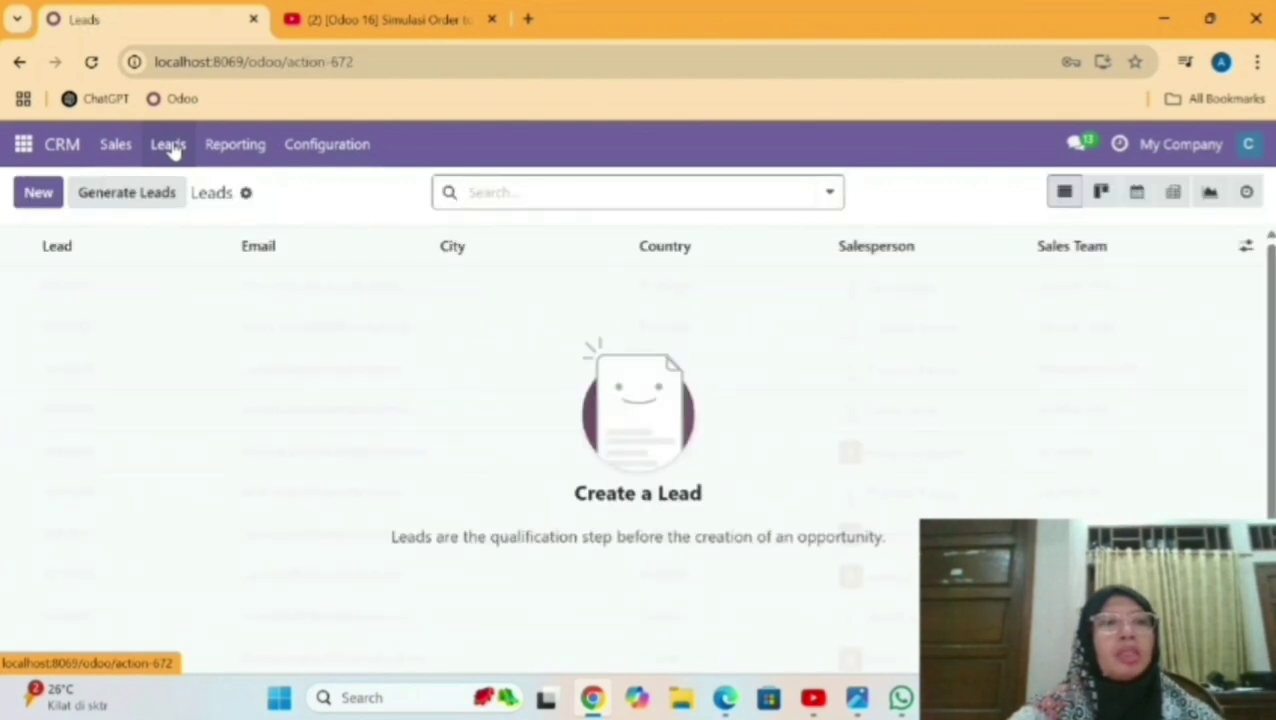
Start a new lead for PT Clinik Matahari with street address Jl Raya Serang.
left_click(37, 196)
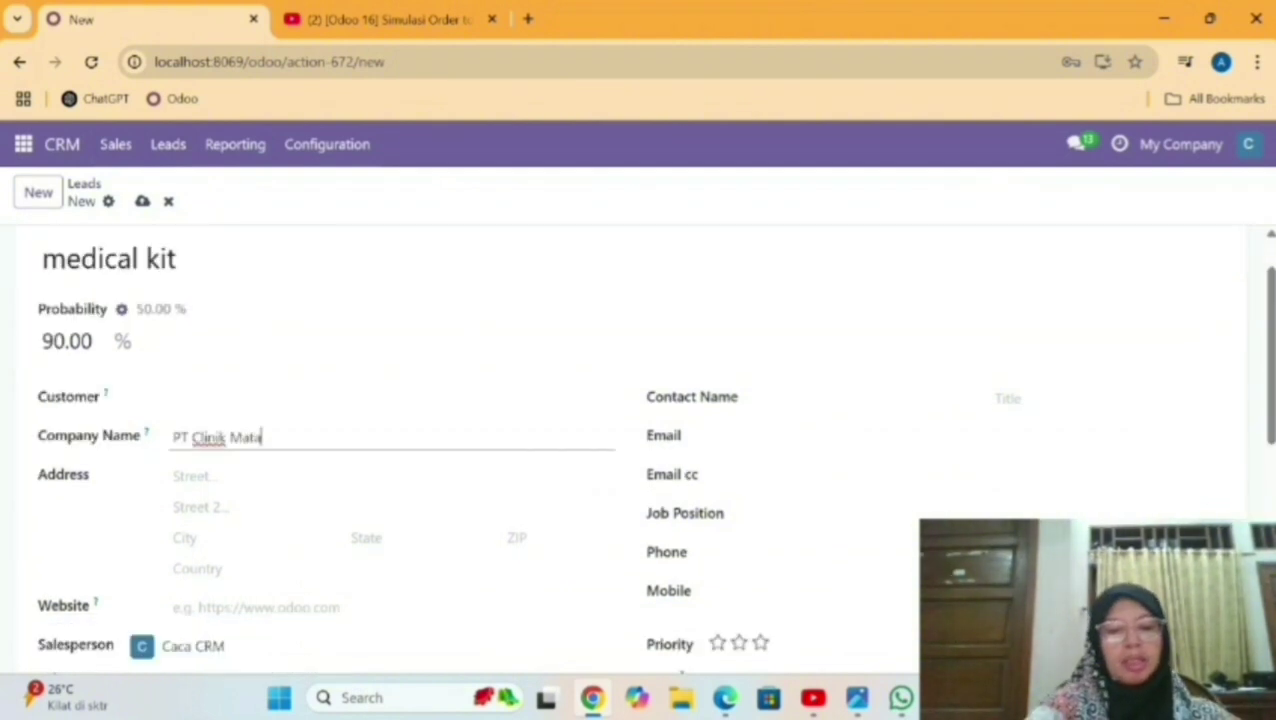
type("har")
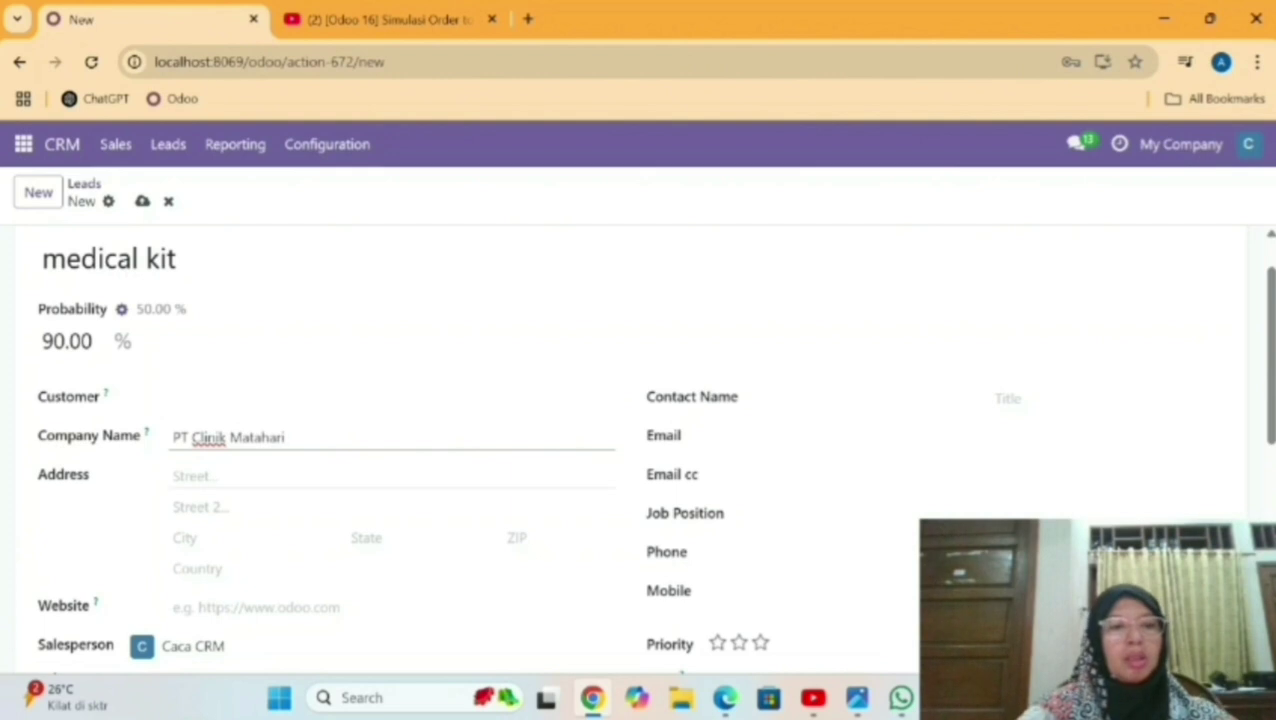
type("i")
key("Tab")
type("J")
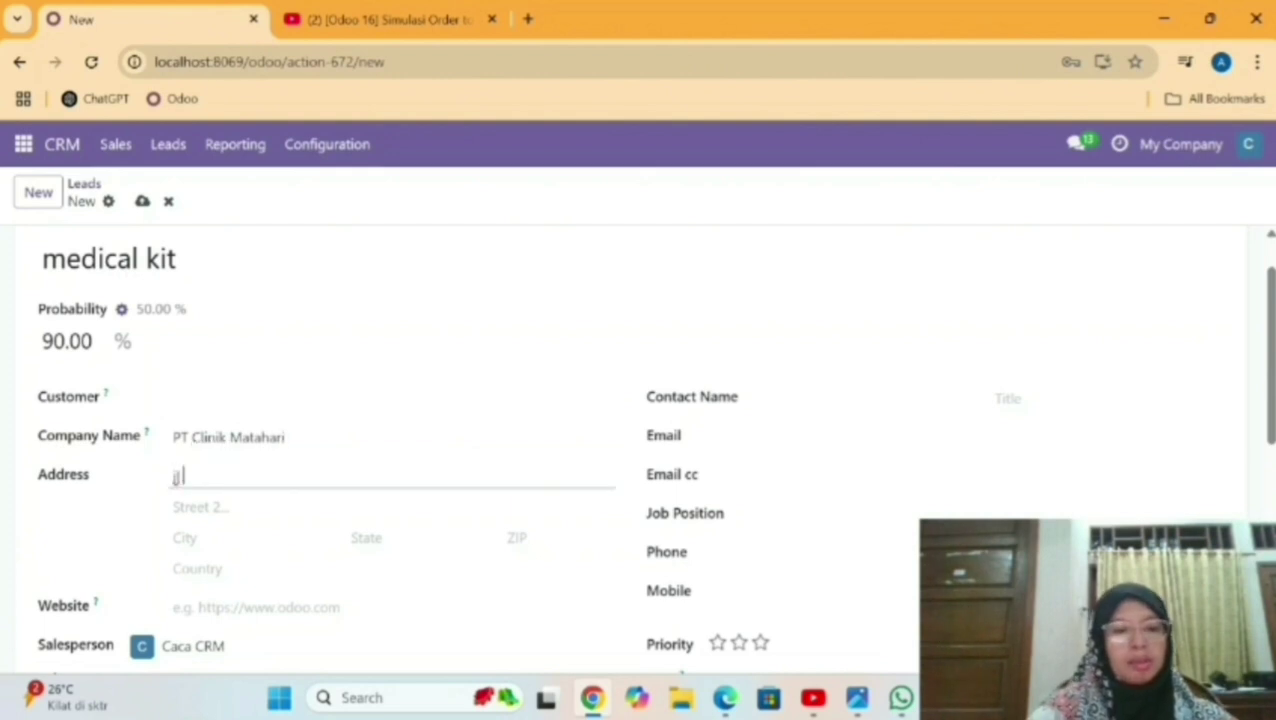
type("l Raya ")
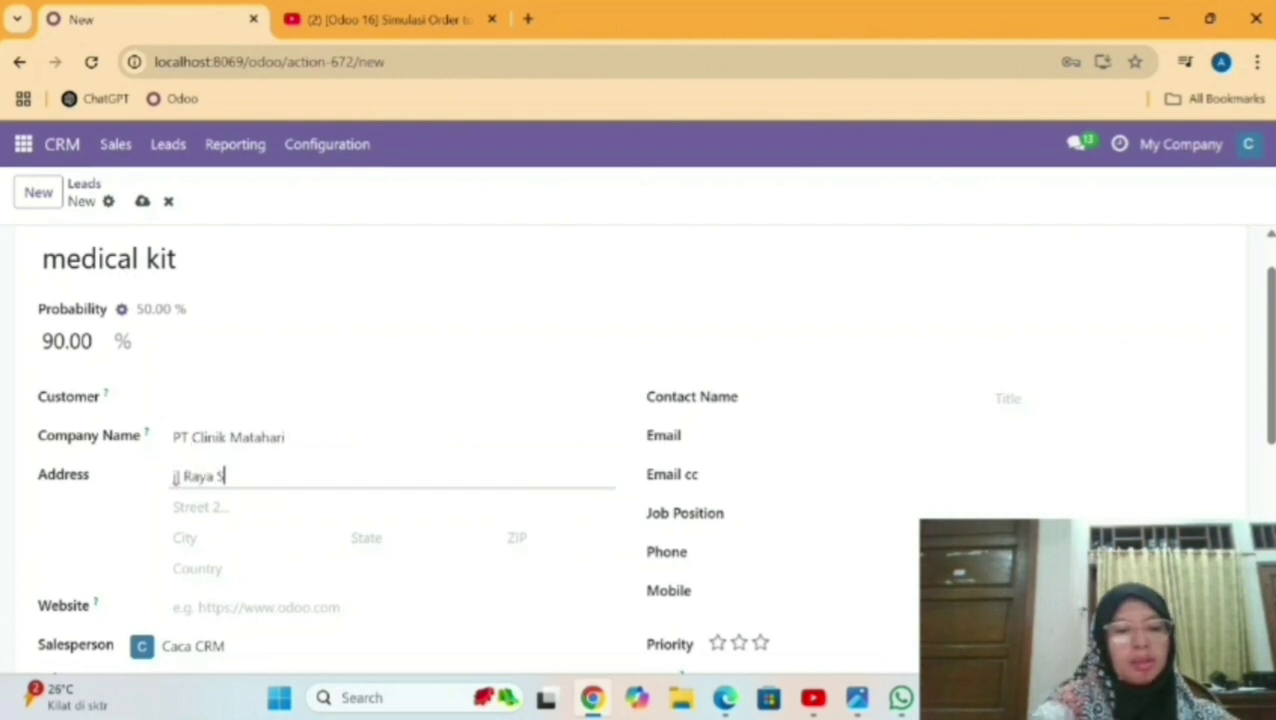
type("Serab")
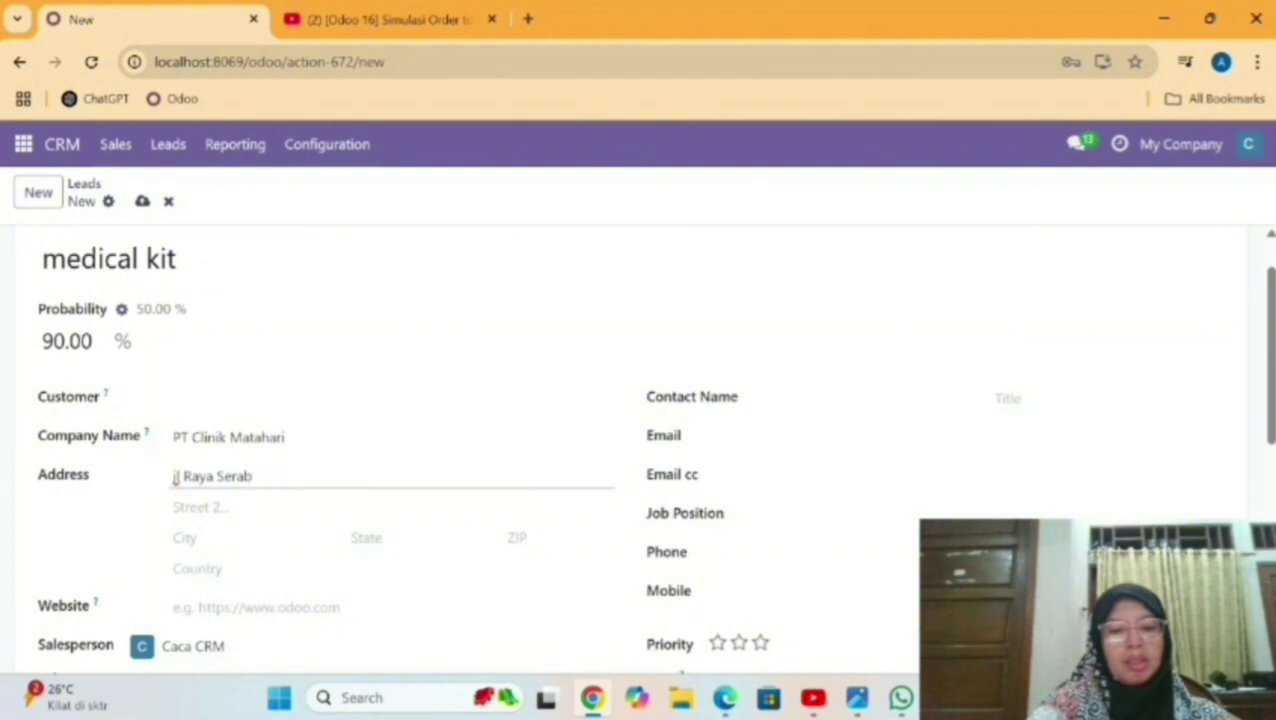
key("BackSpace")
type("ng")
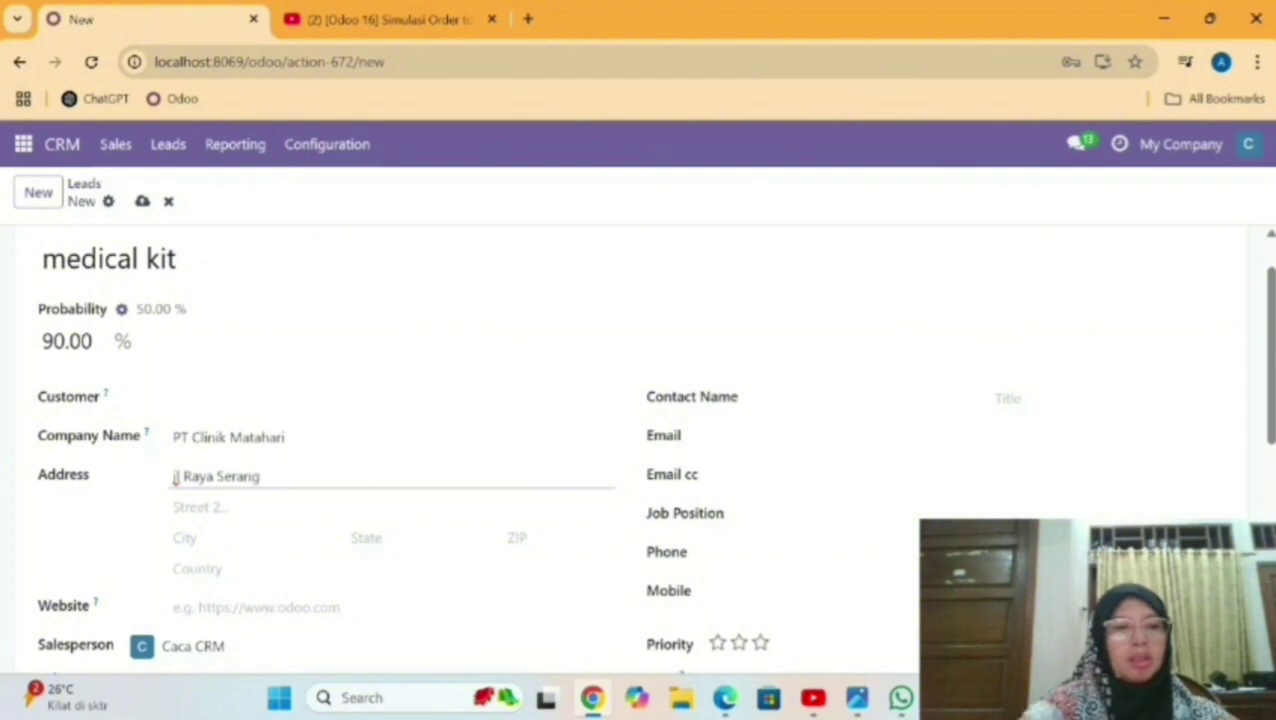
left_click(200, 538)
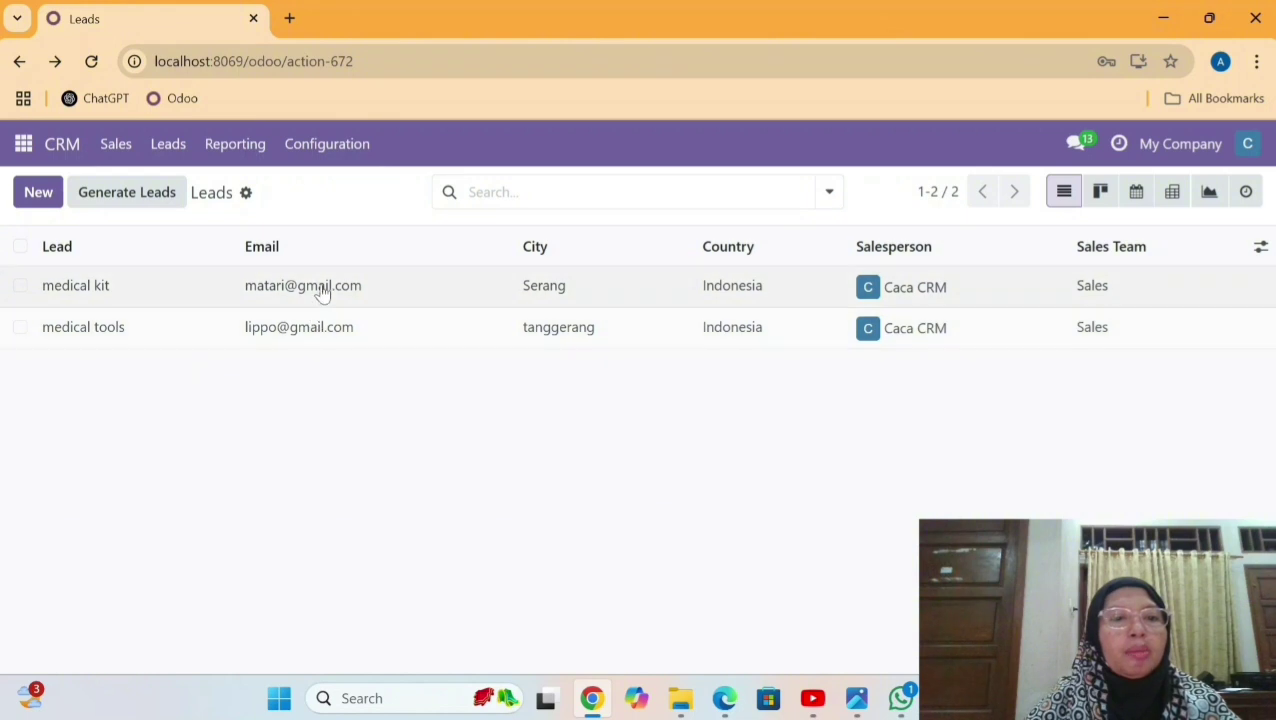
Convert the re-created medical kit lead to an opportunity, mark it Won, and return to Leads.
left_click(322, 290)
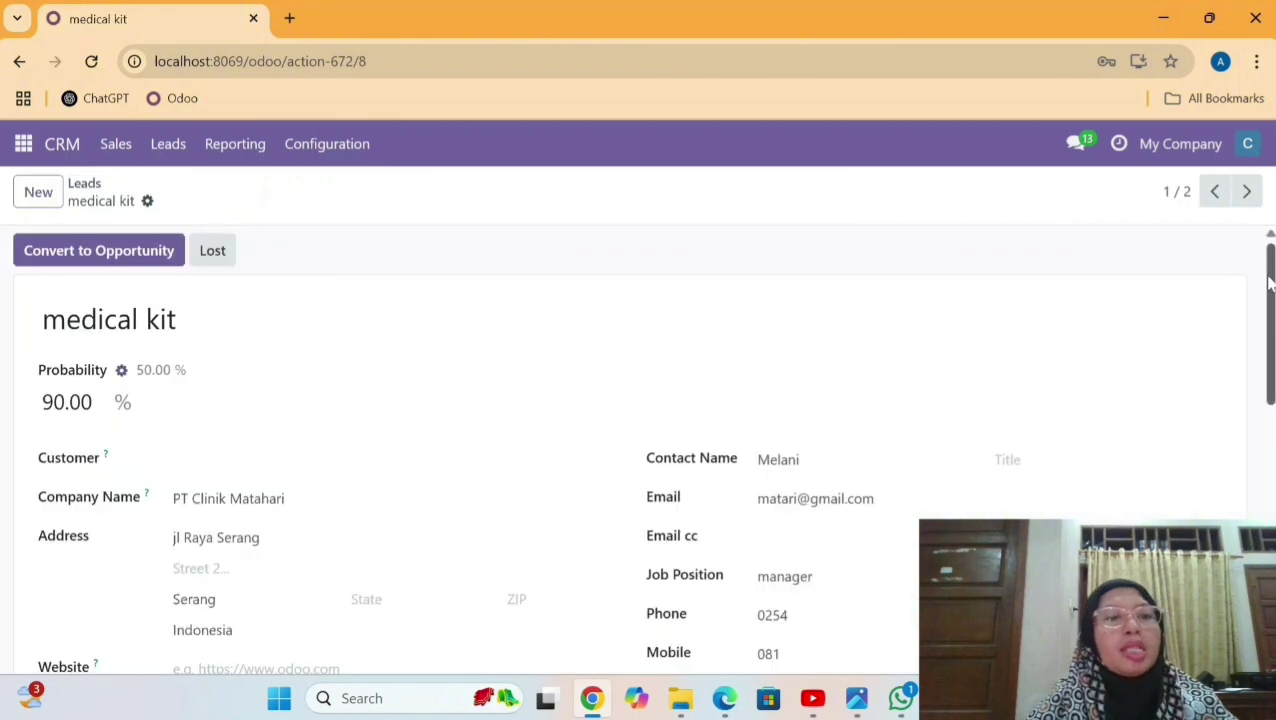
scroll(1268, 290, "down", 3)
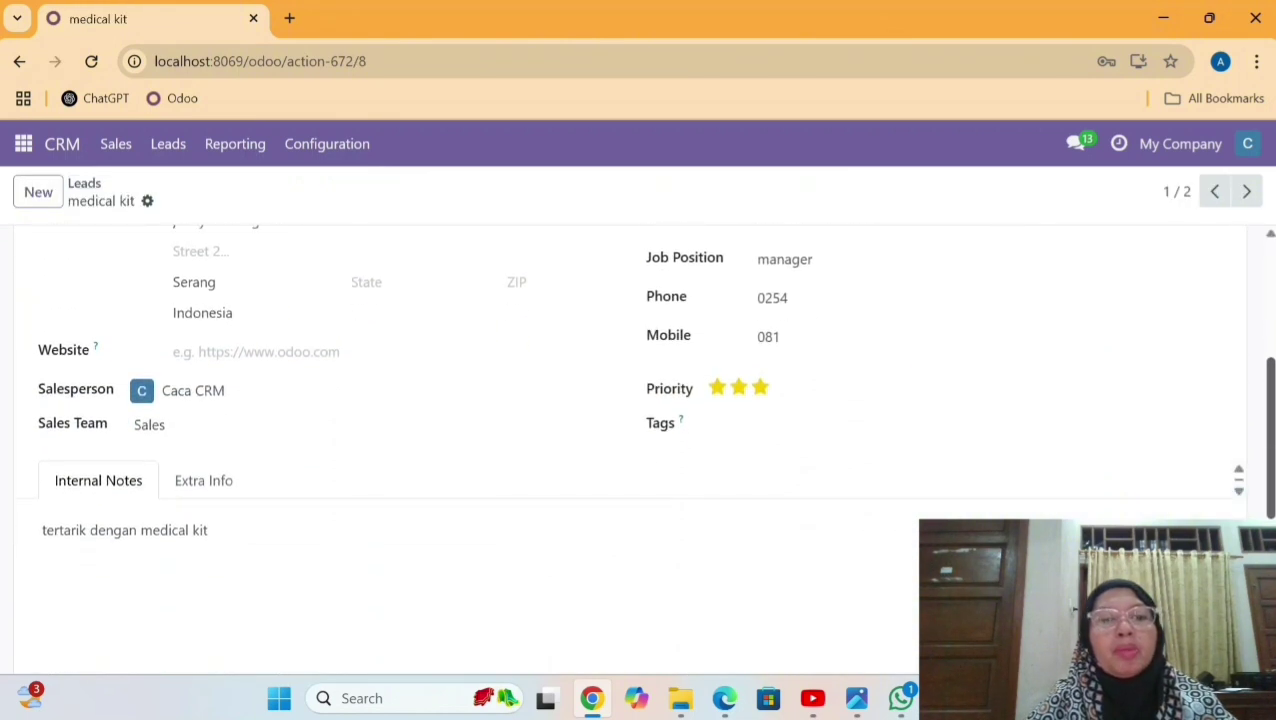
scroll(1262, 294, "up", 3)
scroll(1256, 295, "up", 1)
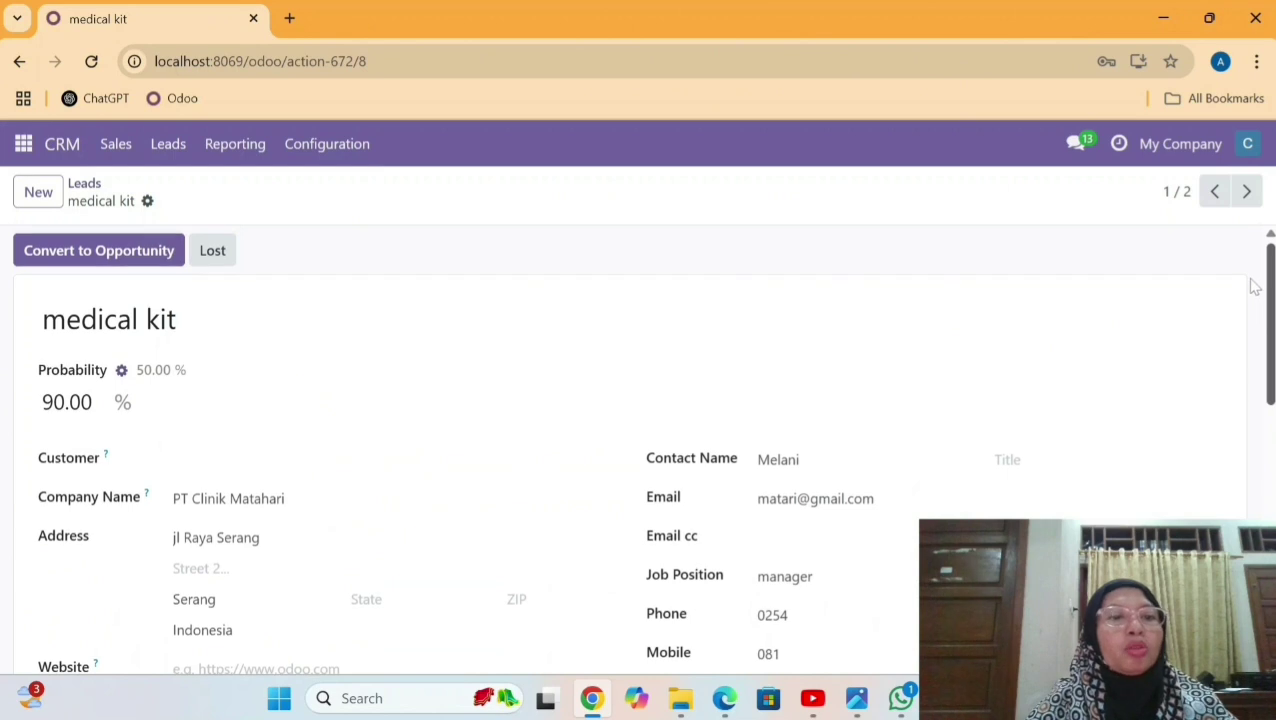
scroll(1256, 288, "down", 3)
scroll(1250, 280, "up", 3)
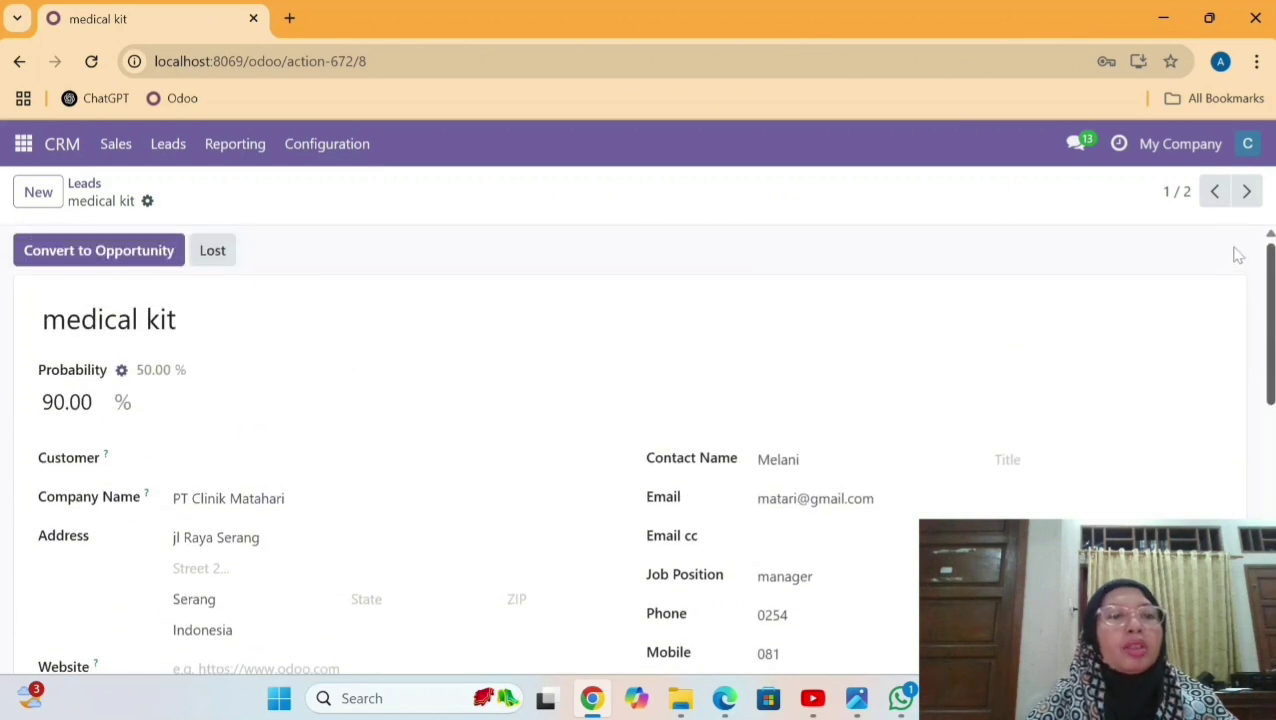
left_click(91, 256)
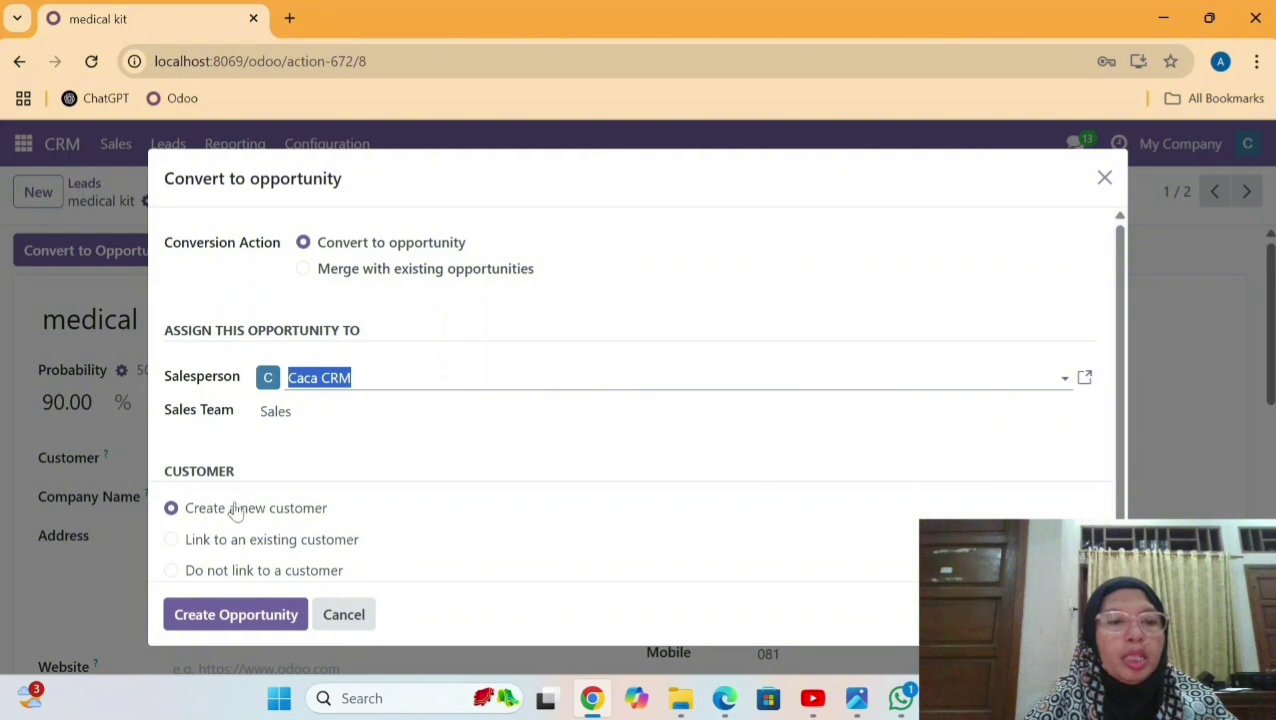
left_click(256, 622)
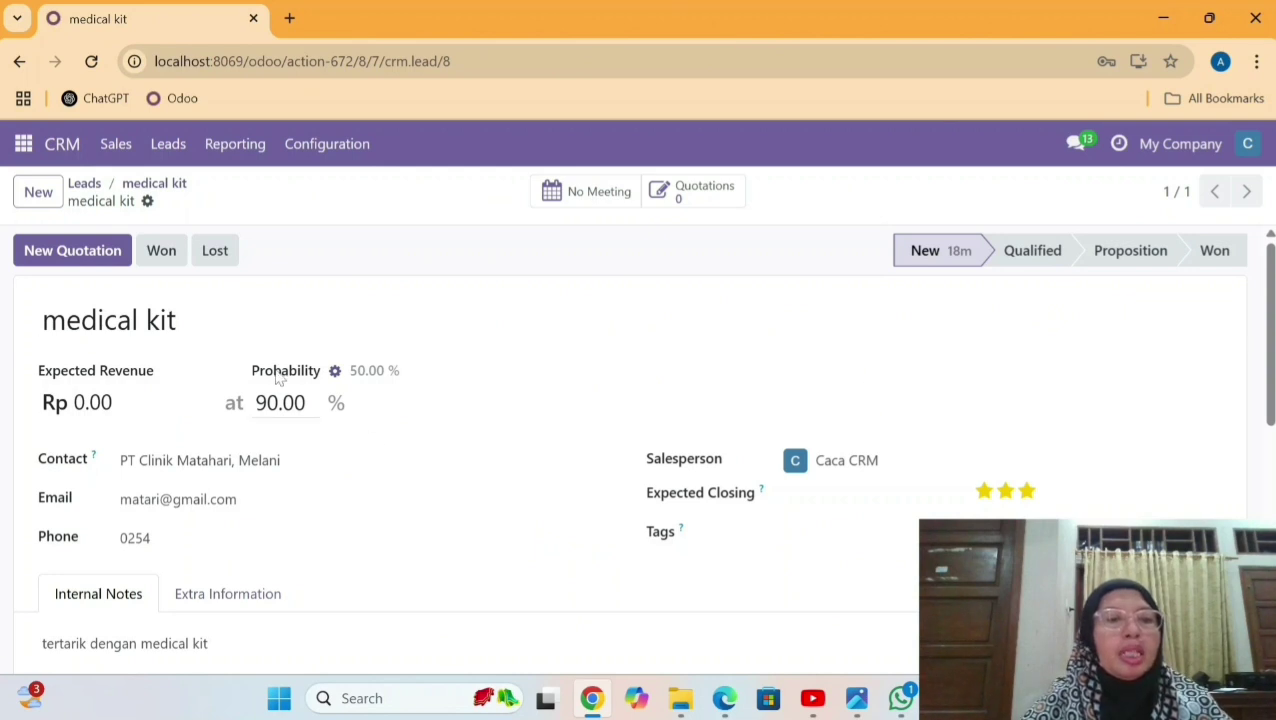
left_click(161, 251)
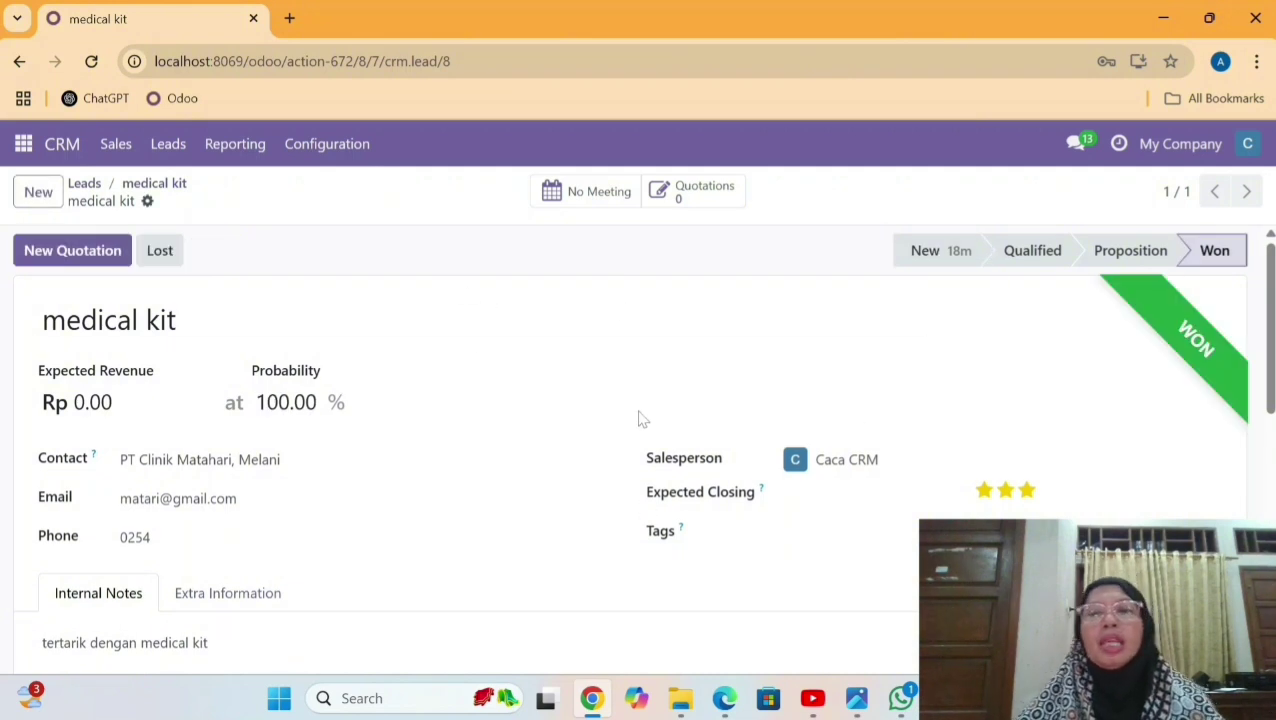
left_click(166, 138)
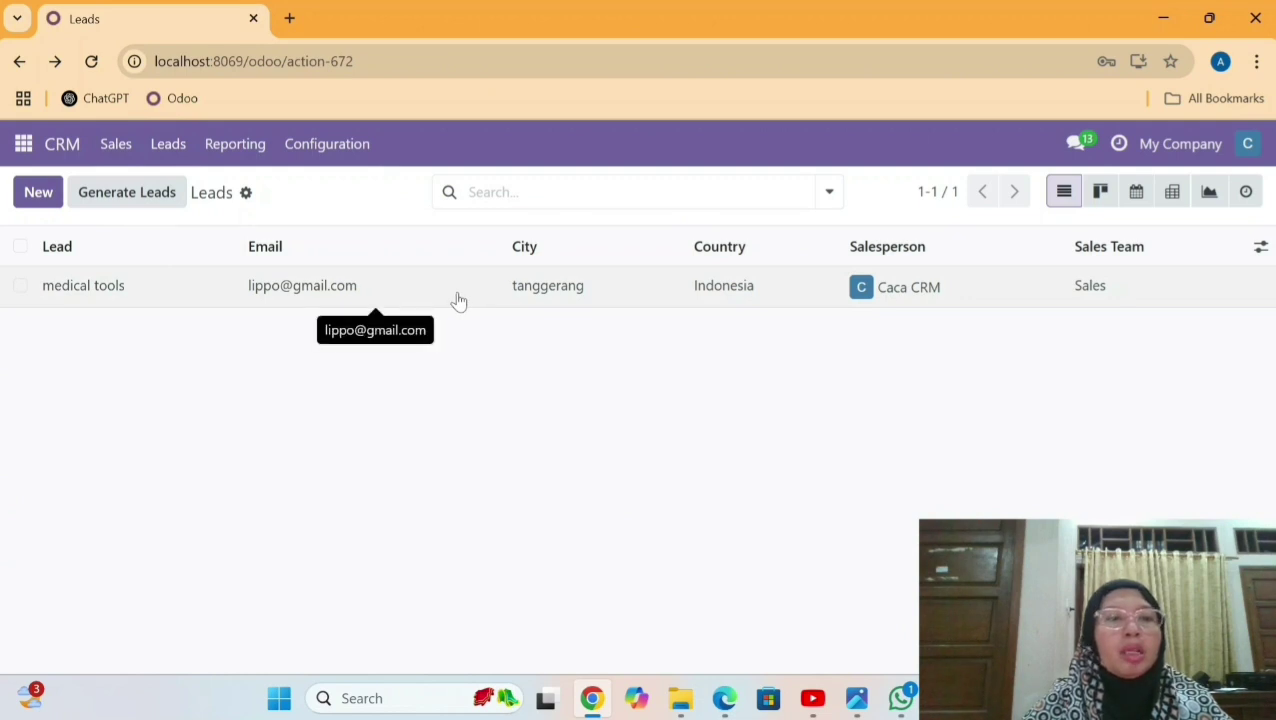
Convert the medical tools lead into an opportunity with a new customer.
left_click(389, 296)
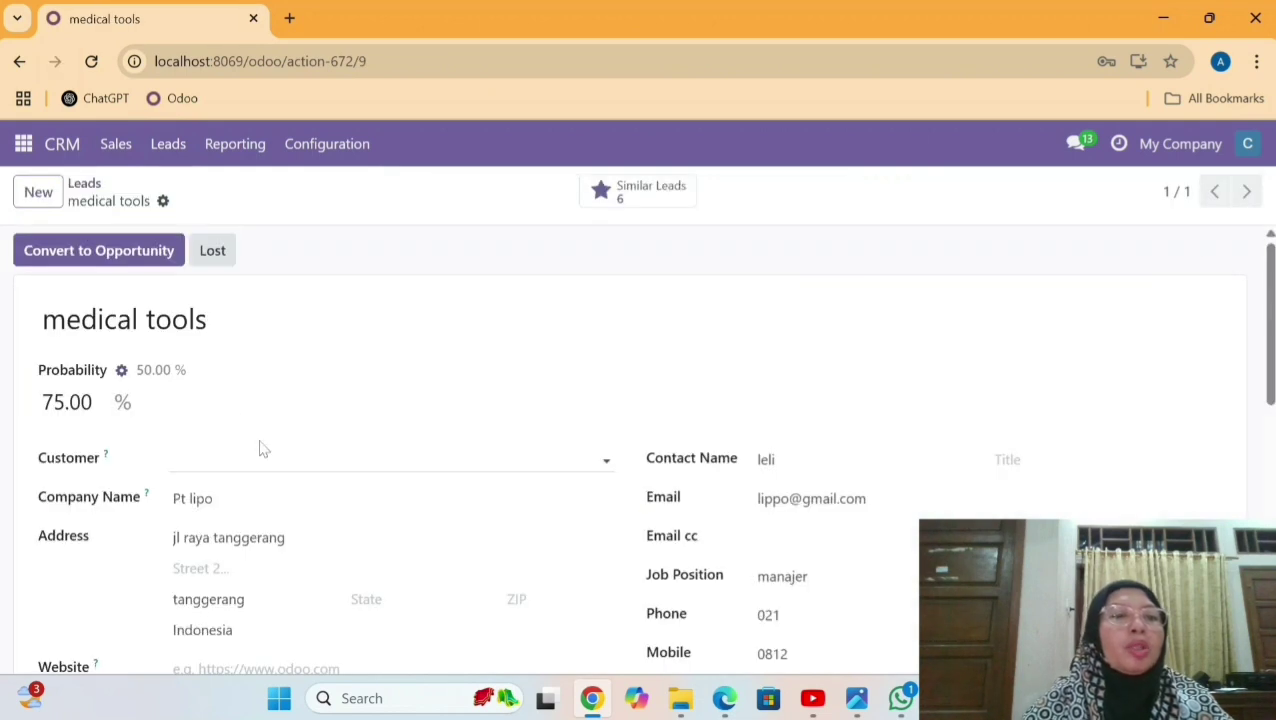
left_click(66, 262)
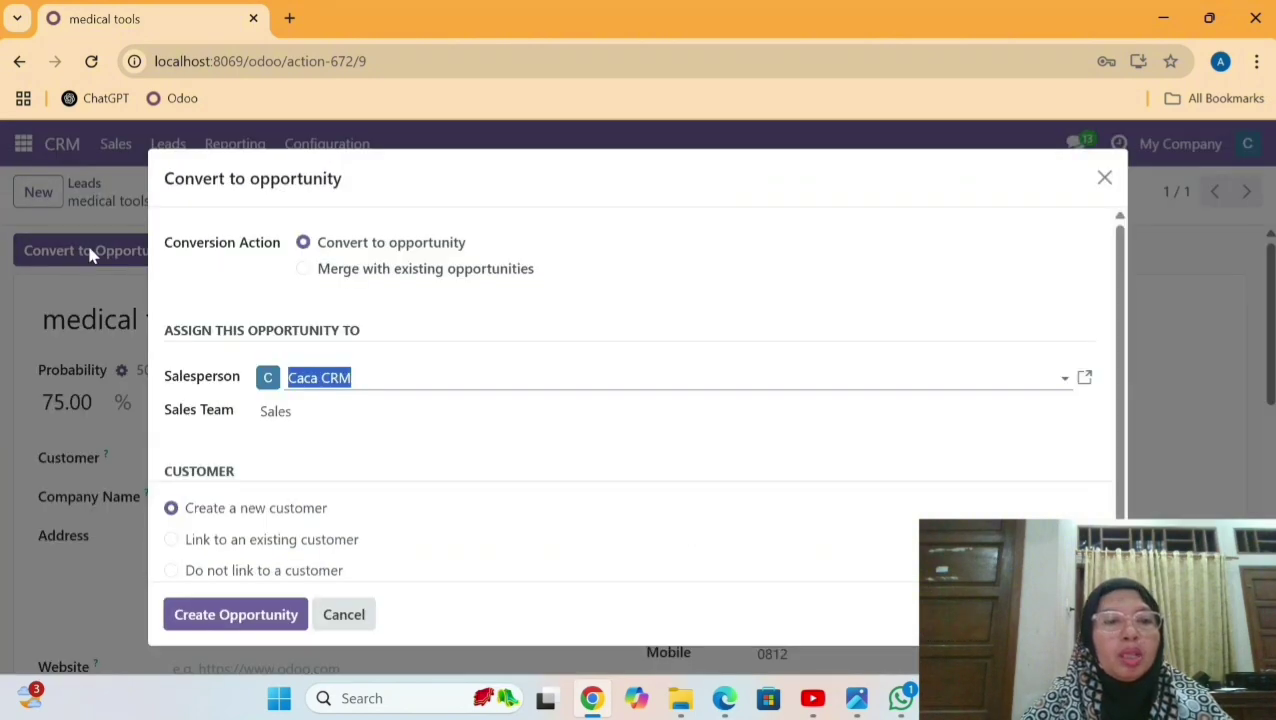
left_click(268, 617)
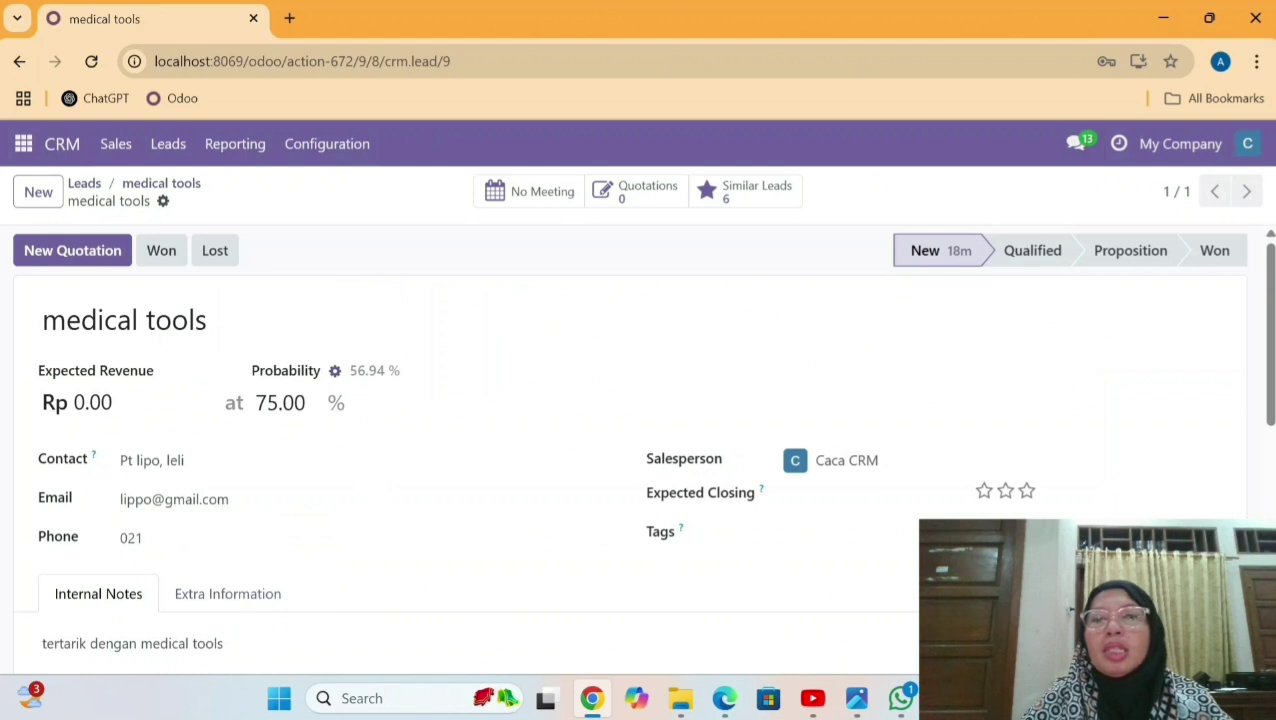
Set the opportunity's expected revenue to 10,000,000 and its priority to two stars.
mouse_move(1274, 269)
left_mouse_down()
mouse_move(1274, 342)
mouse_move(1274, 267)
left_mouse_up()
left_click(115, 403)
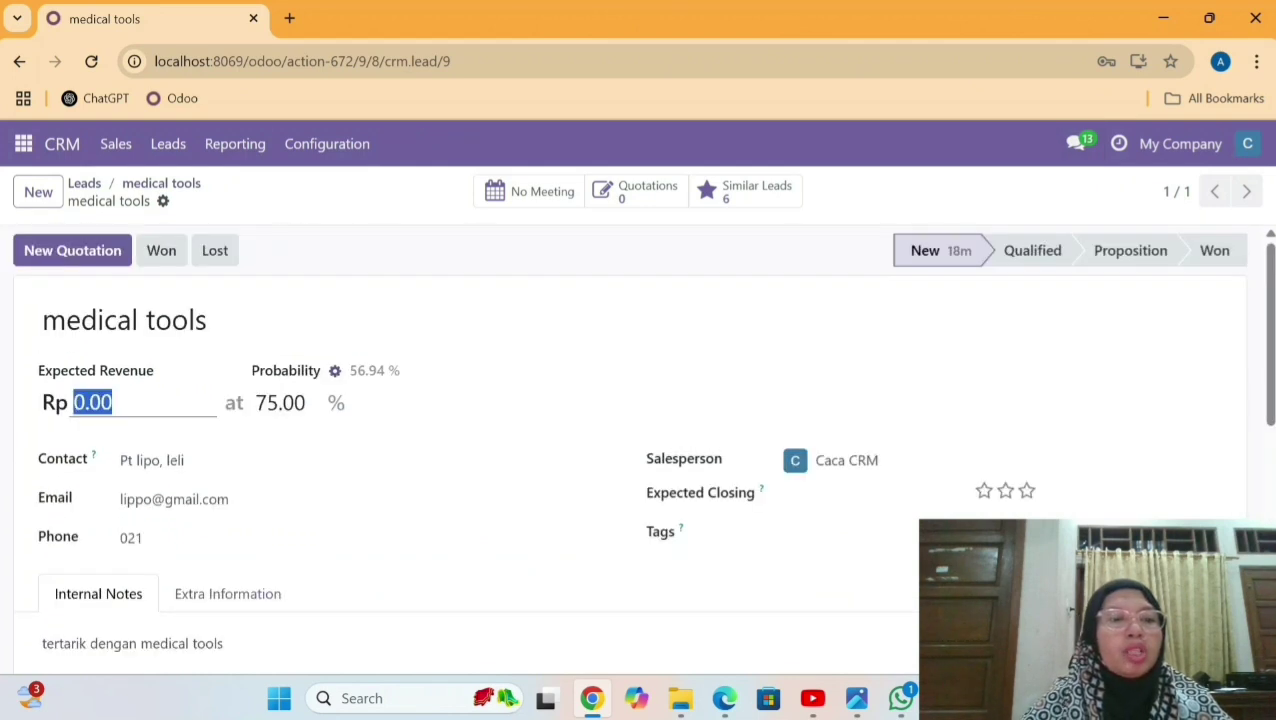
key("BackSpace")
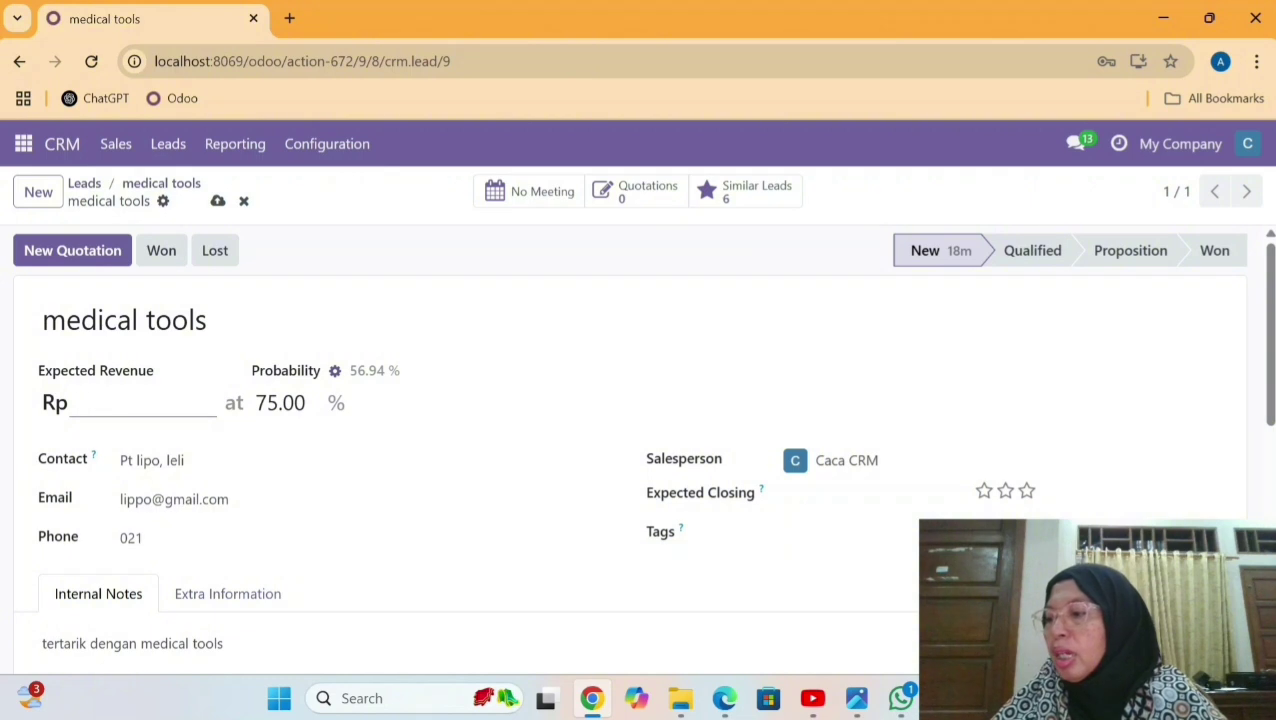
type("1")
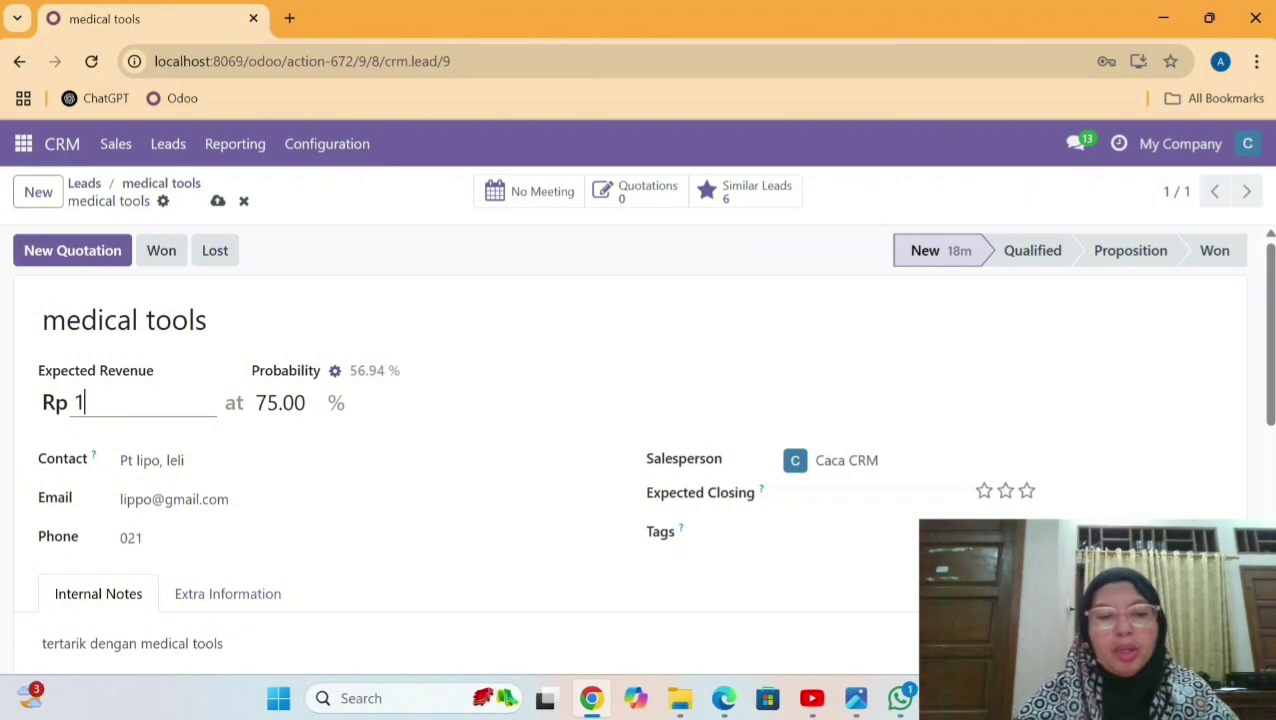
type("0000000")
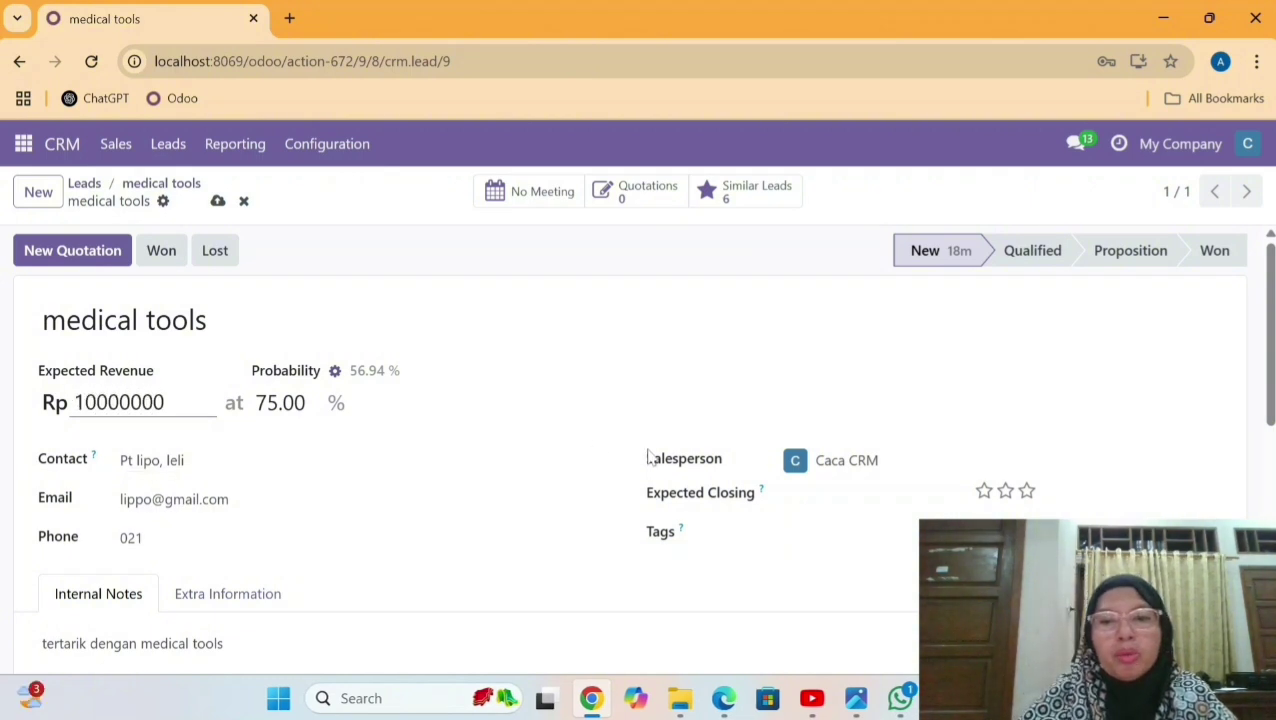
left_click(1005, 492)
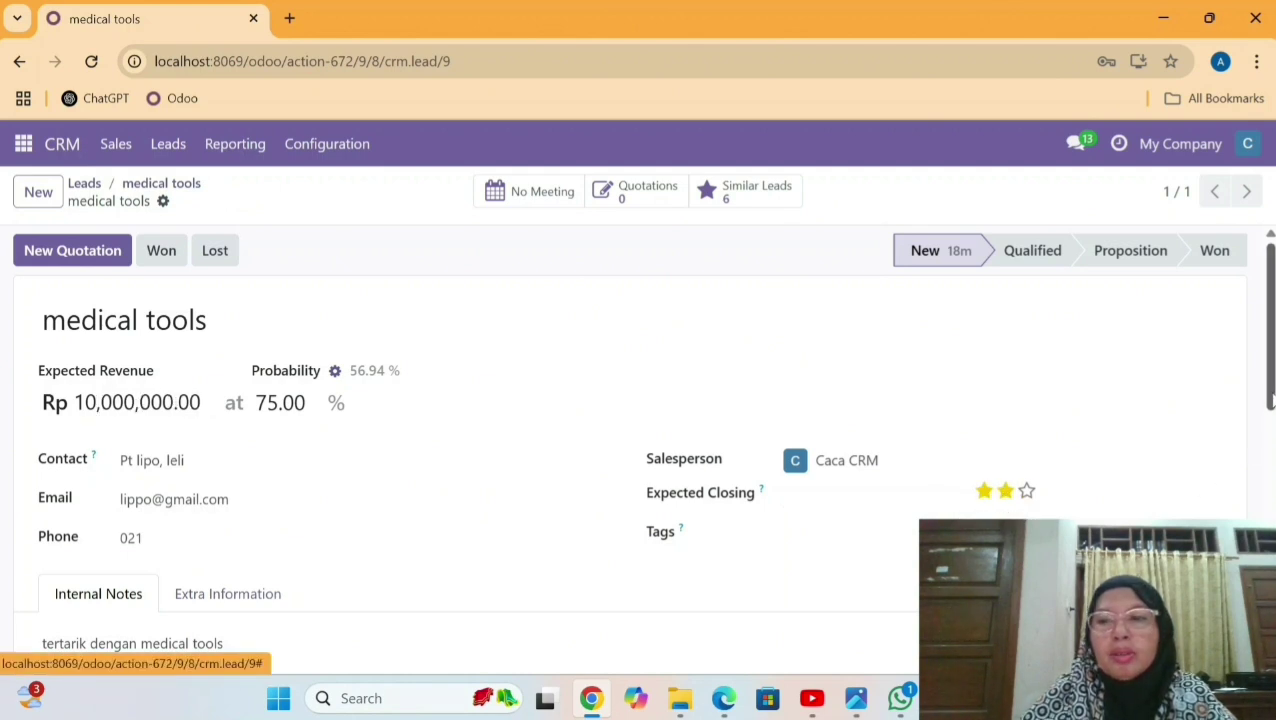
Mark the medical tools opportunity as lost, choosing 'Not enough stock' as the reason.
left_click(216, 251)
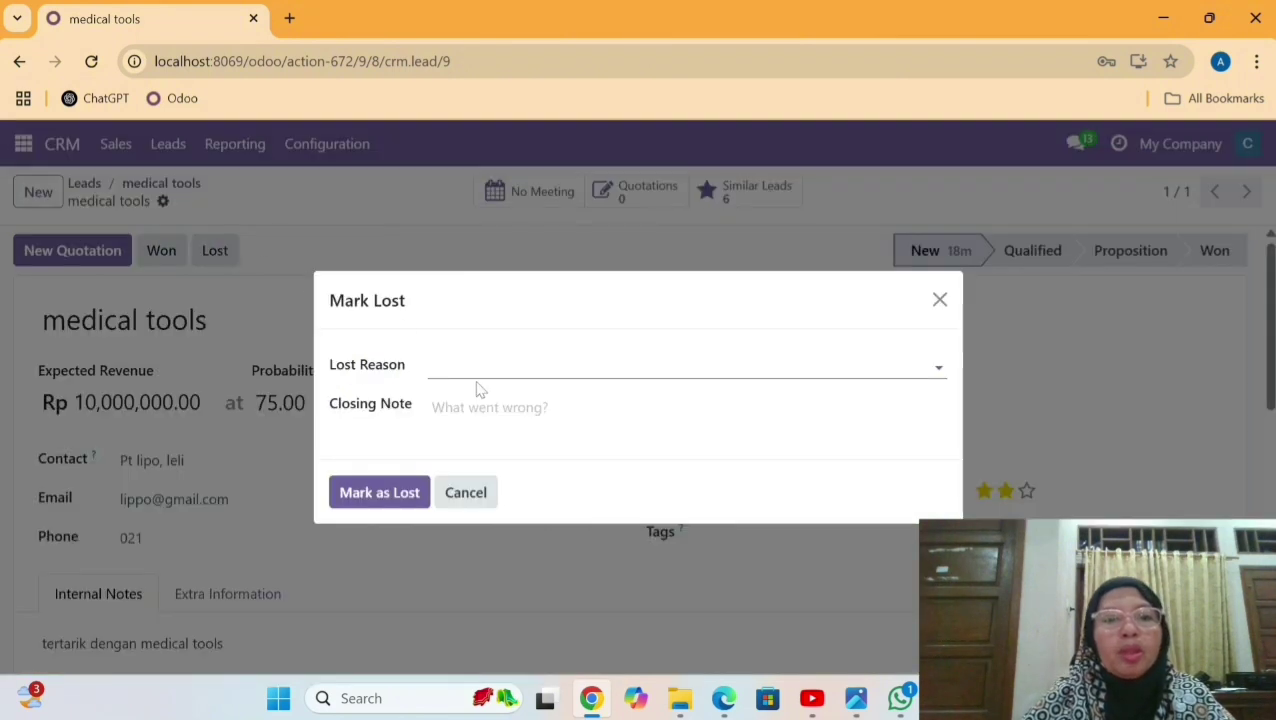
left_click(600, 366)
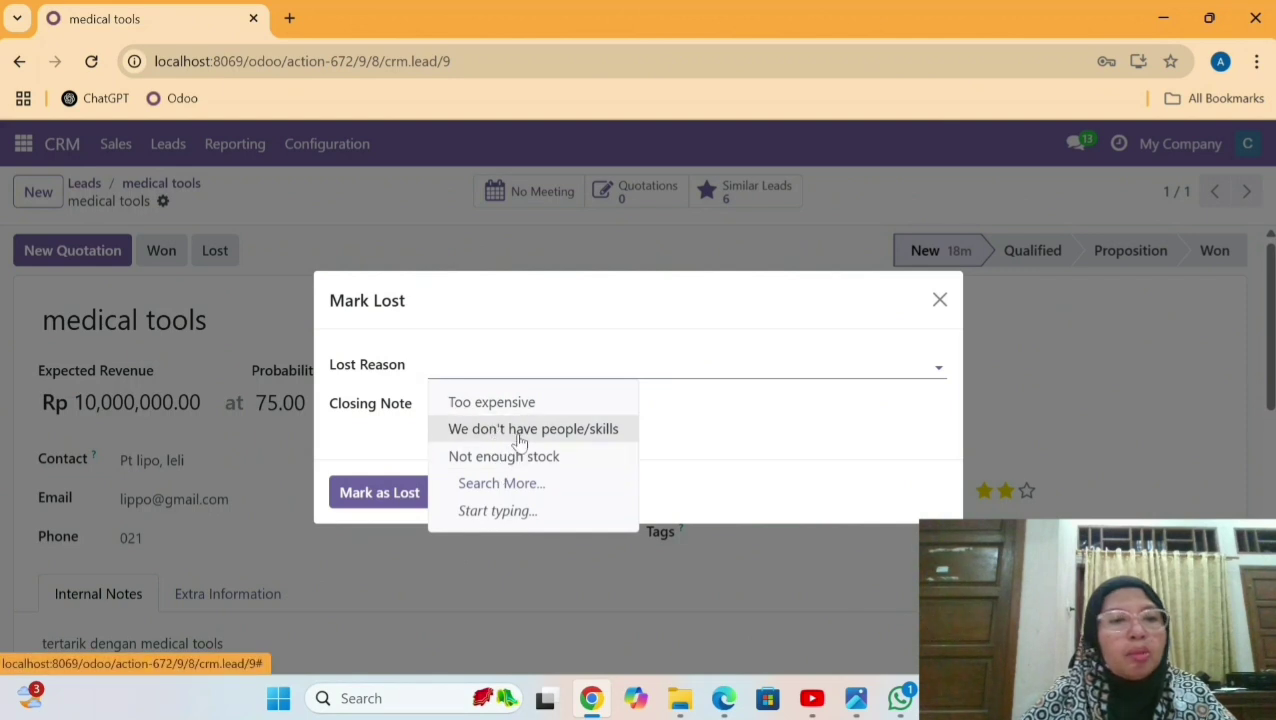
left_click(519, 466)
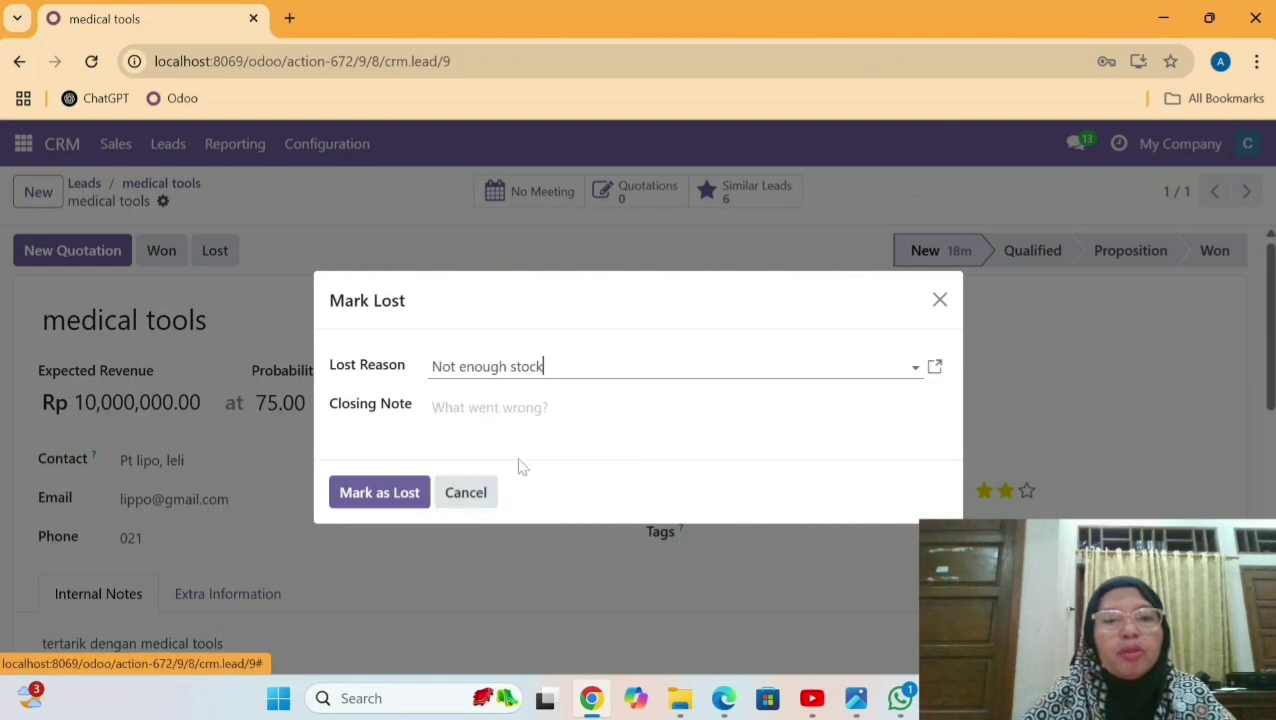
left_click(381, 500)
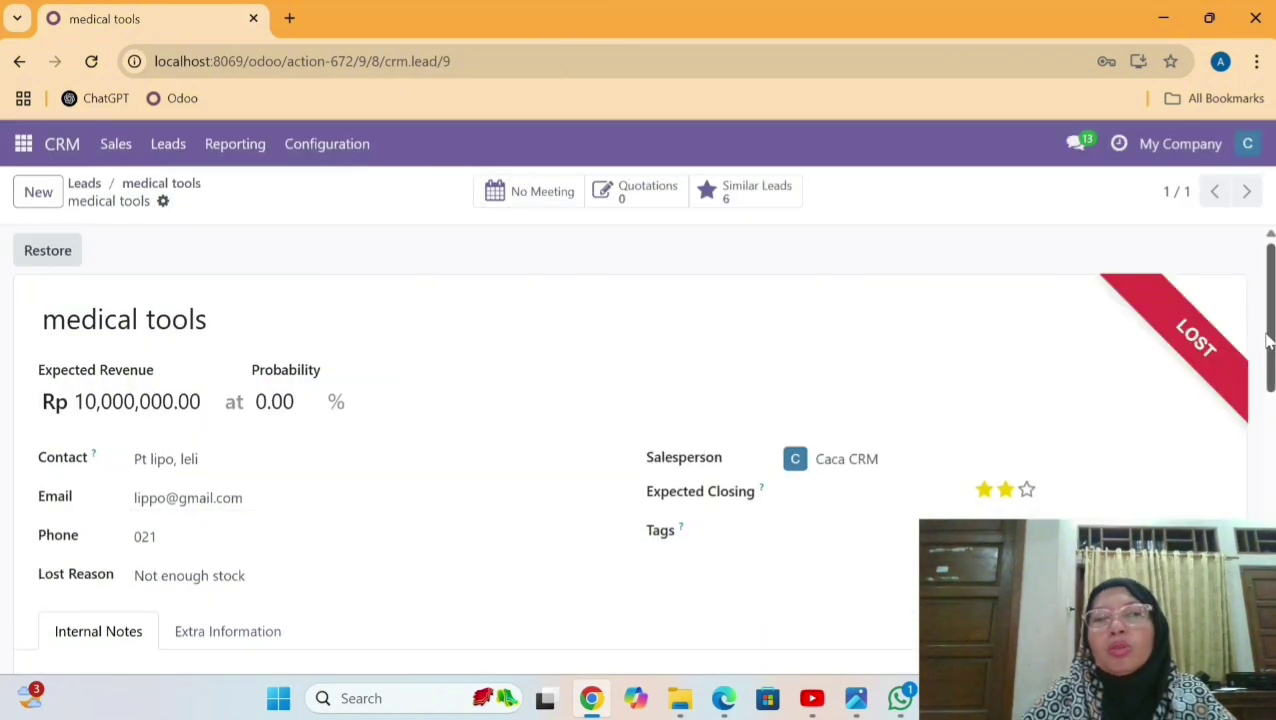
scroll(1268, 342, "down", 1)
scroll(1270, 340, "up", 1)
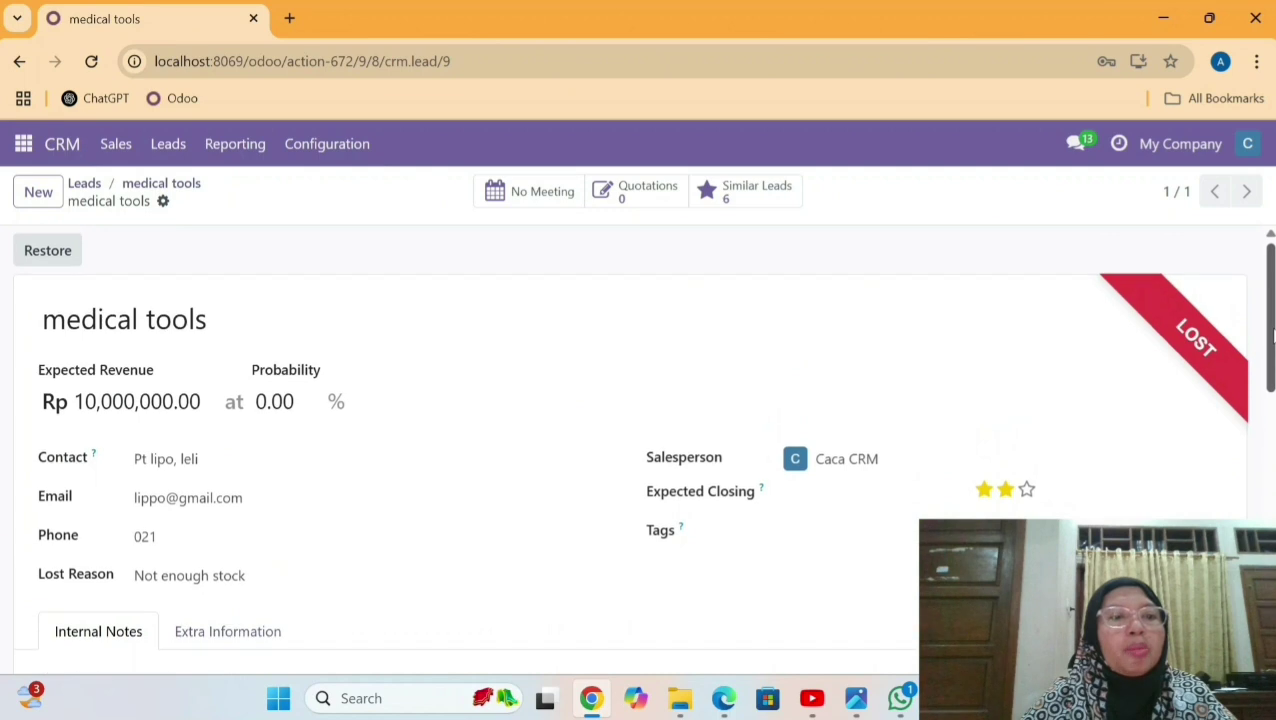
Scroll through the won medical kit opportunity, then go back to the empty Leads list.
left_click_drag(1272, 340, 1272, 290)
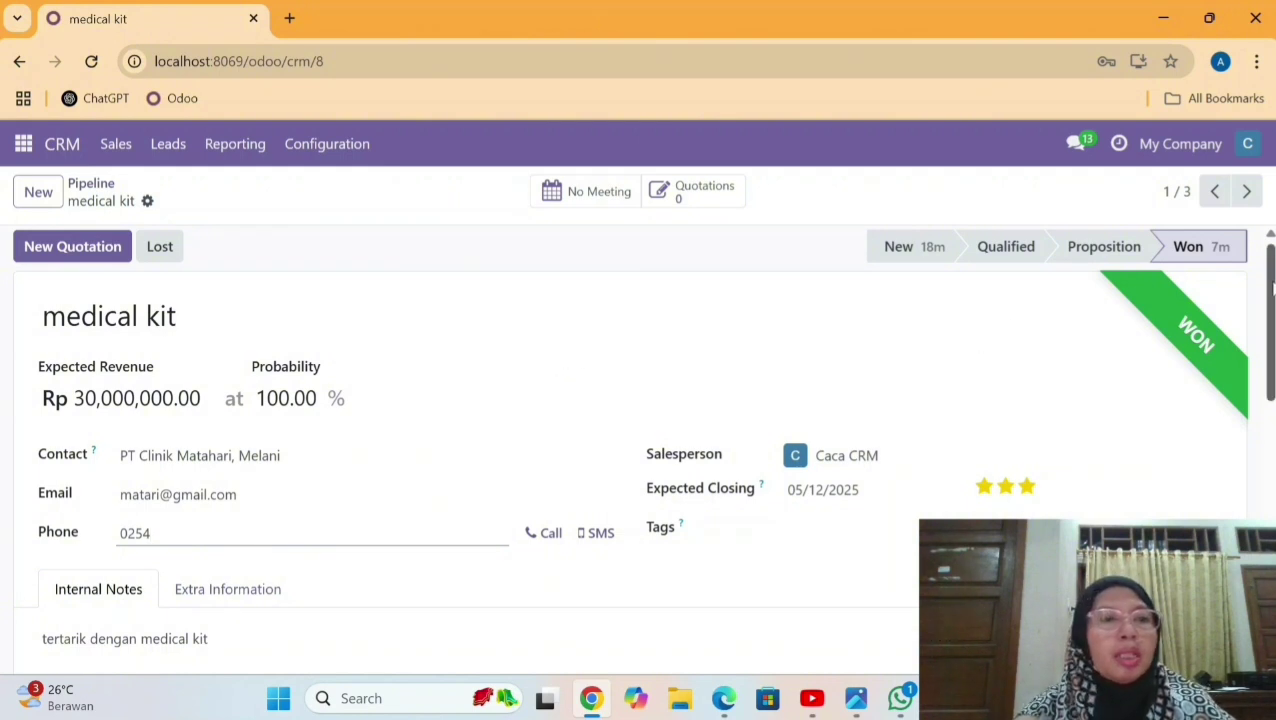
left_click_drag(1272, 288, 1272, 312)
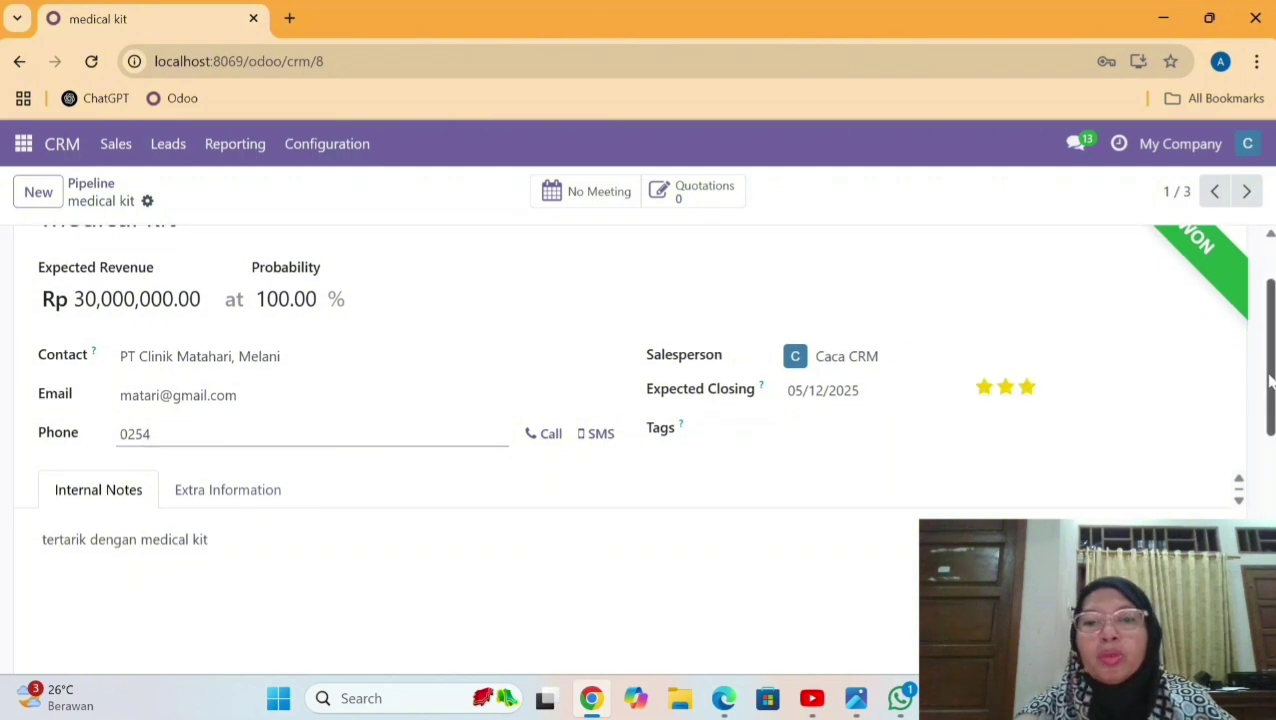
scroll(1100, 366, "down", 1)
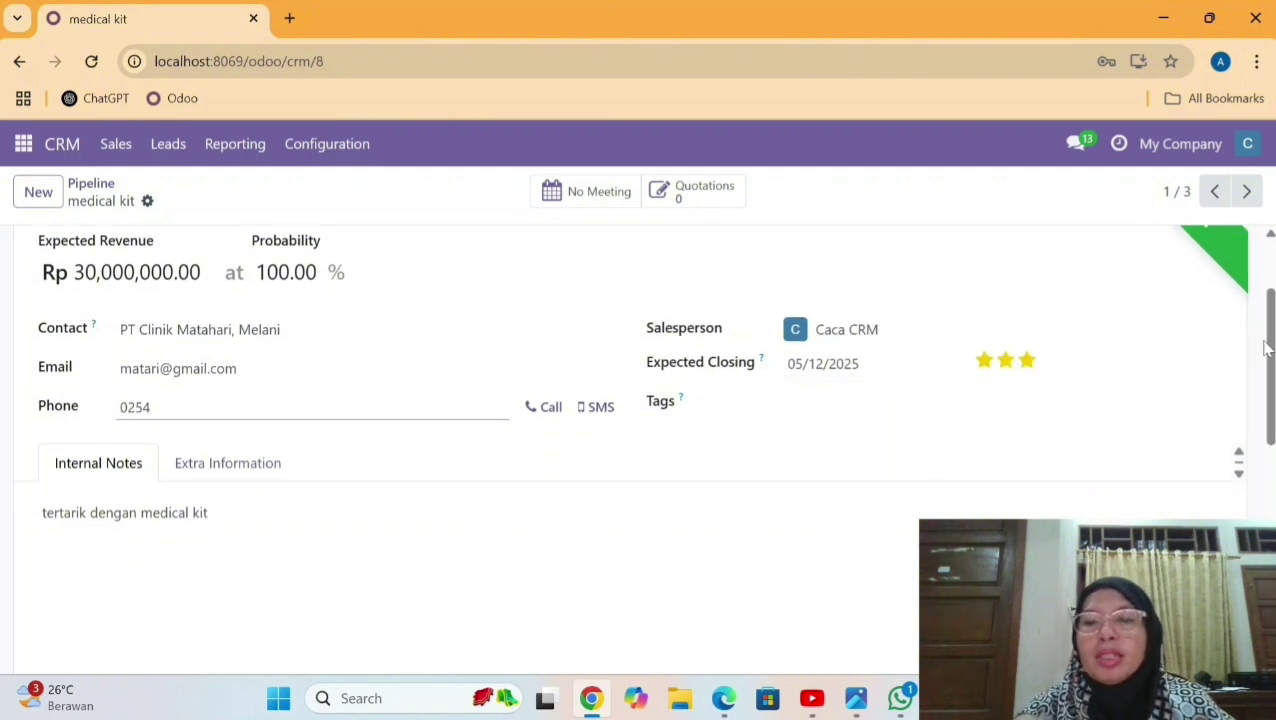
scroll(1265, 347, "down", 2)
key("alt+Left")
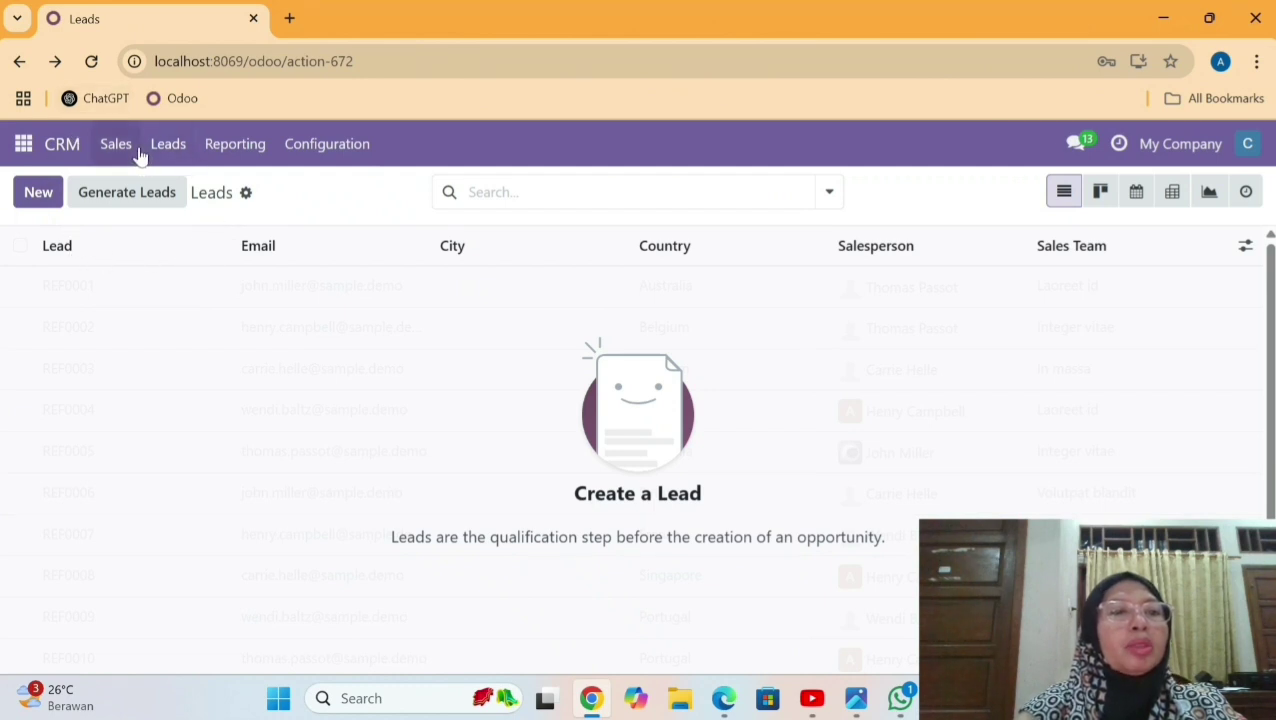
Open My Pipeline from the Sales menu.
left_click(127, 150)
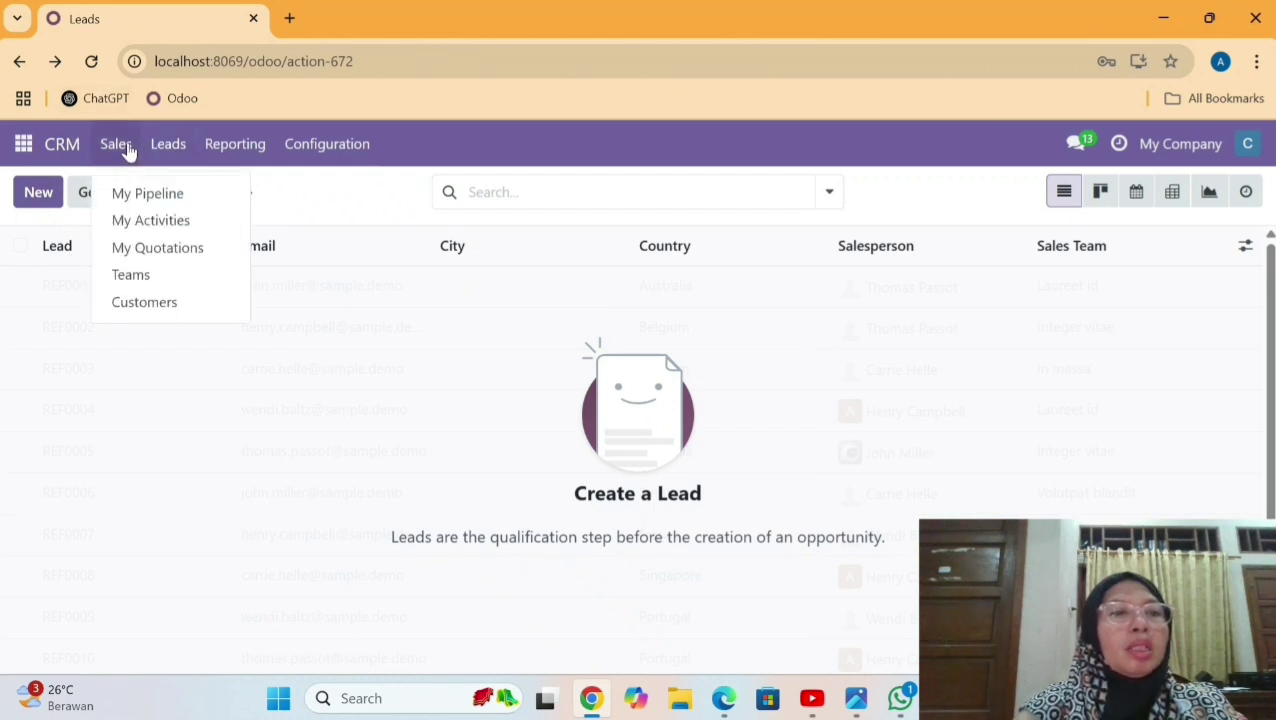
left_click(150, 194)
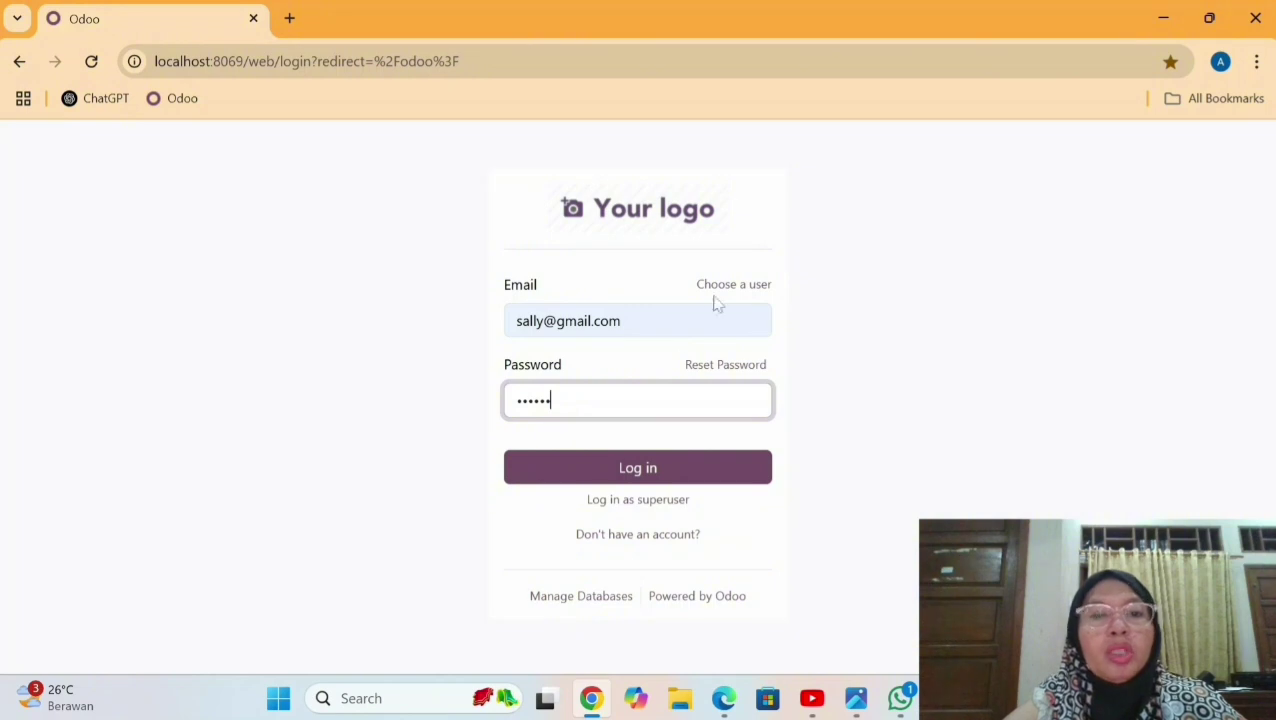
Sign in with the entered credentials and open Sales > Orders > Quotations.
left_click(681, 478)
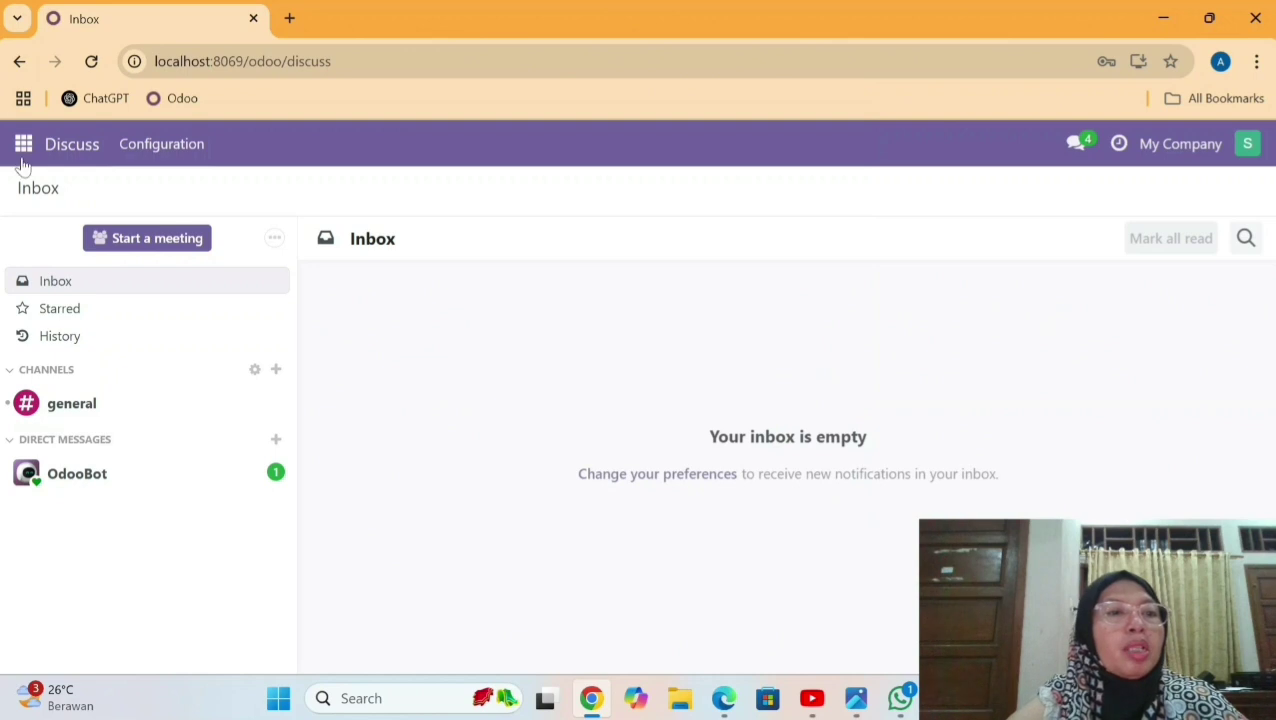
left_click(22, 146)
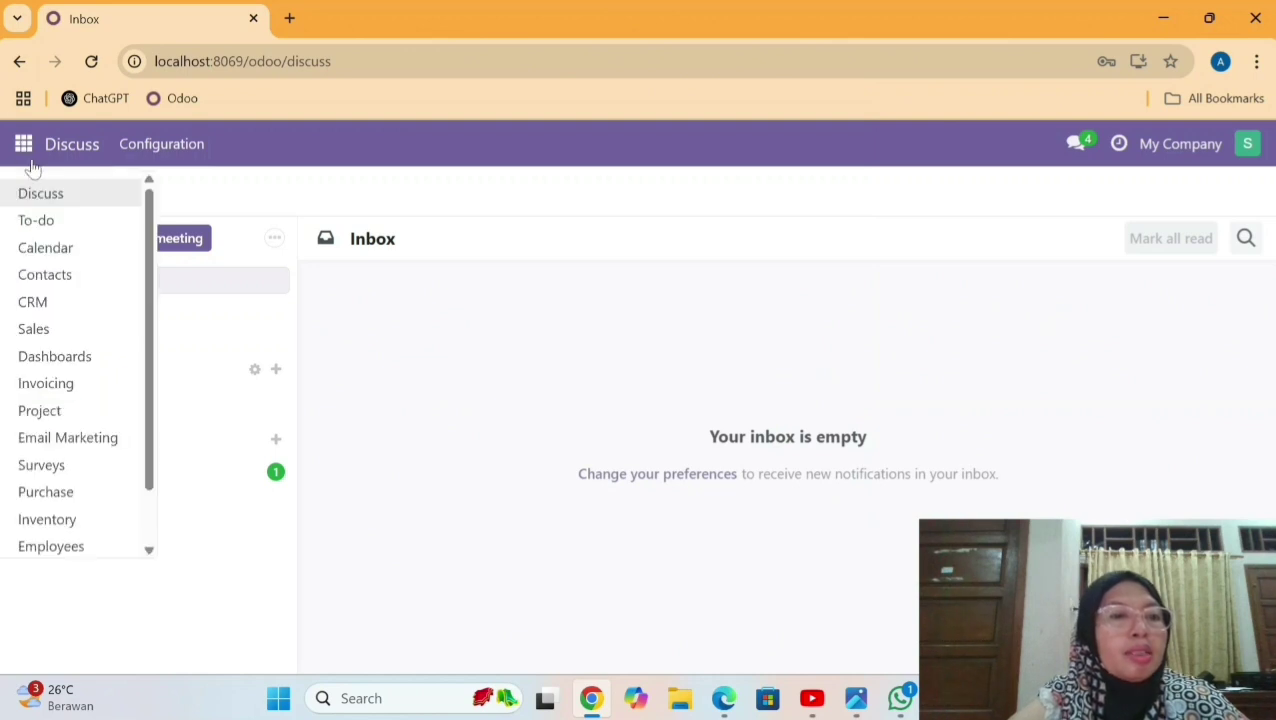
left_click(66, 330)
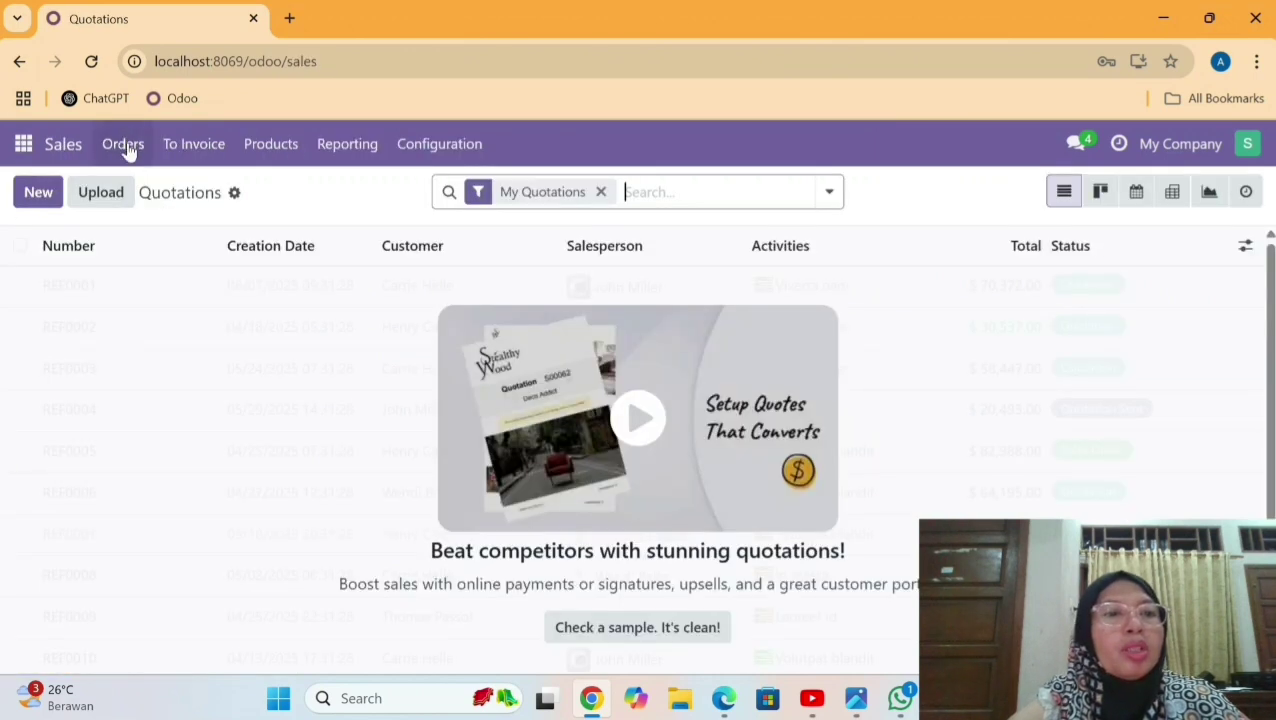
left_click(124, 148)
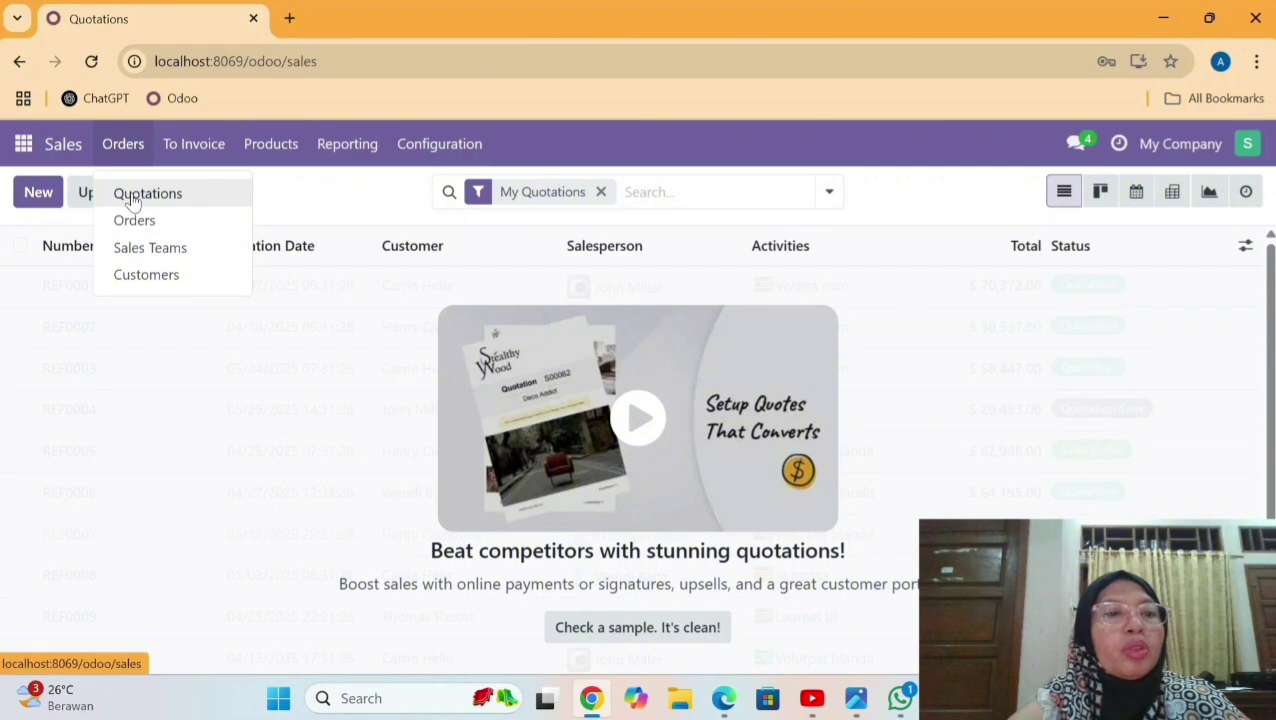
left_click(132, 197)
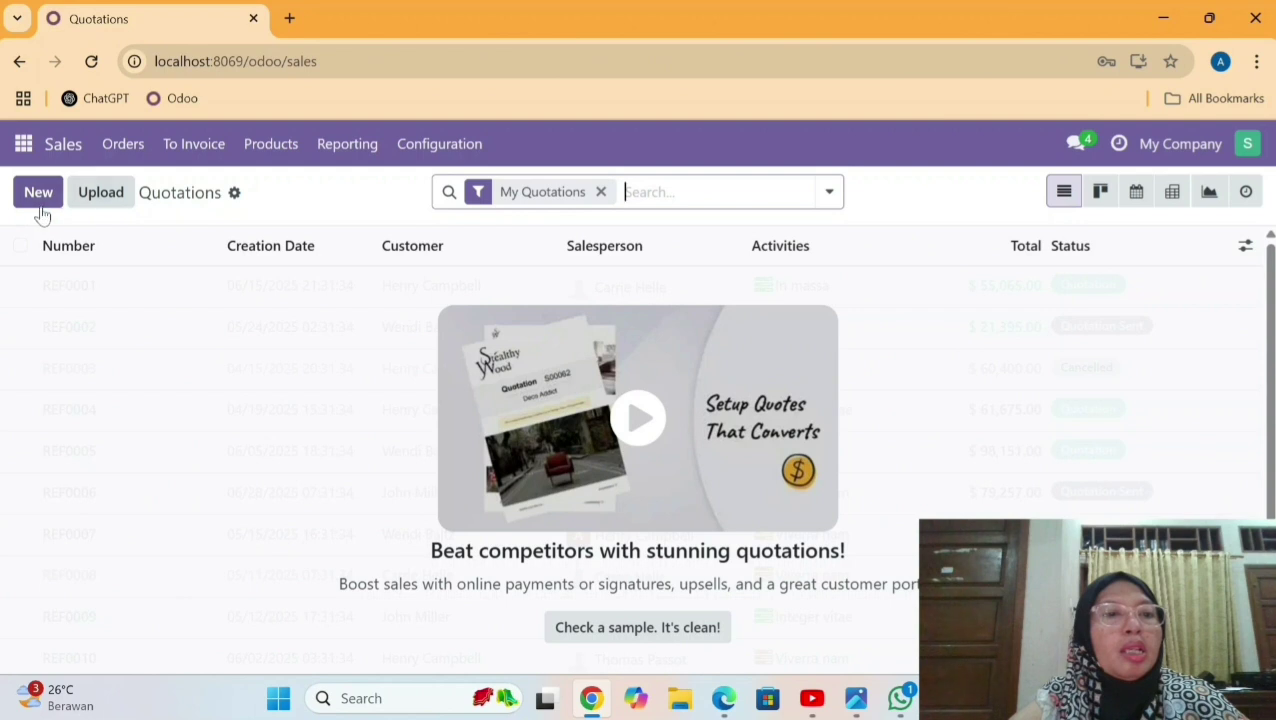
Start a new quotation for customer PT Clinik Matahari.
left_click(38, 200)
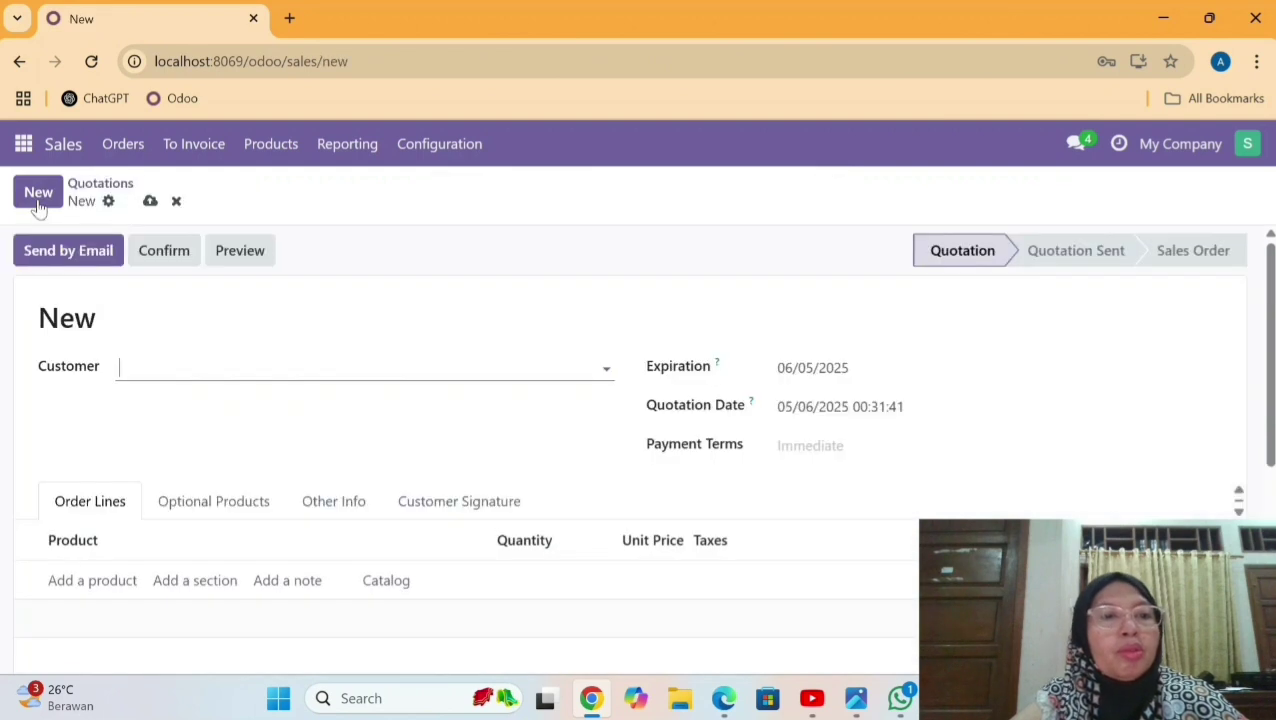
left_click(250, 367)
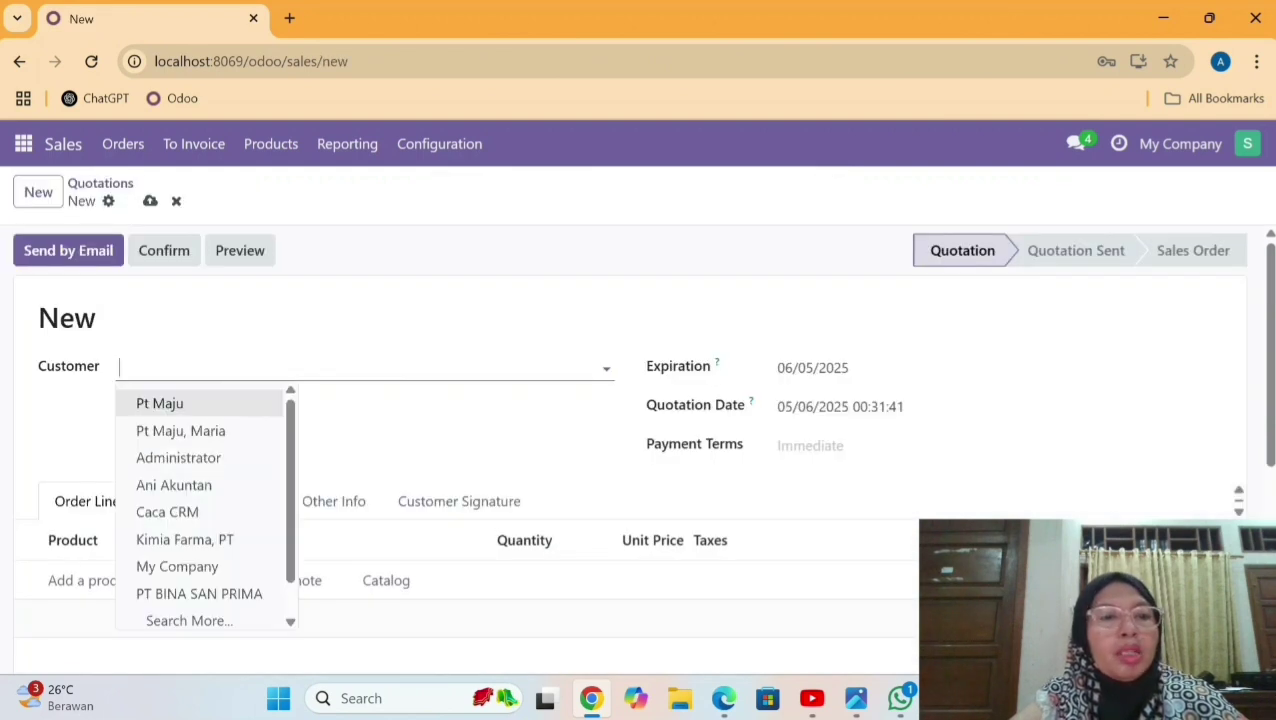
type("pt")
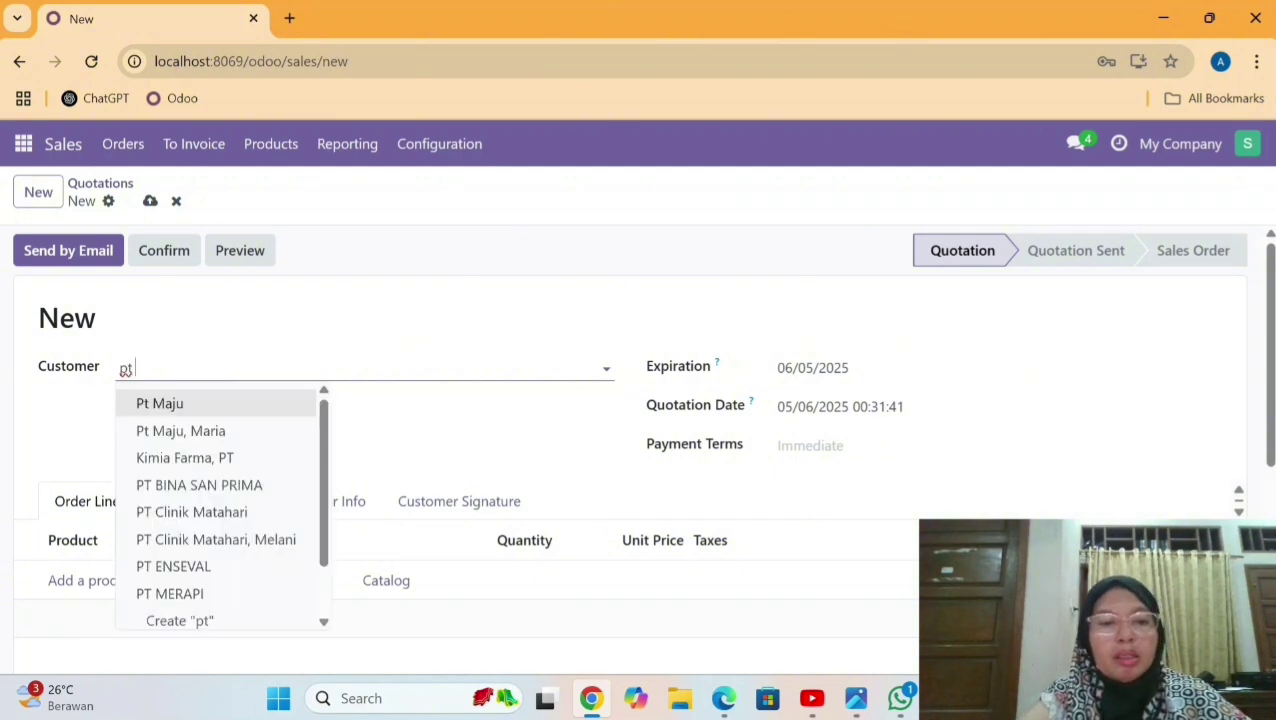
left_click(178, 515)
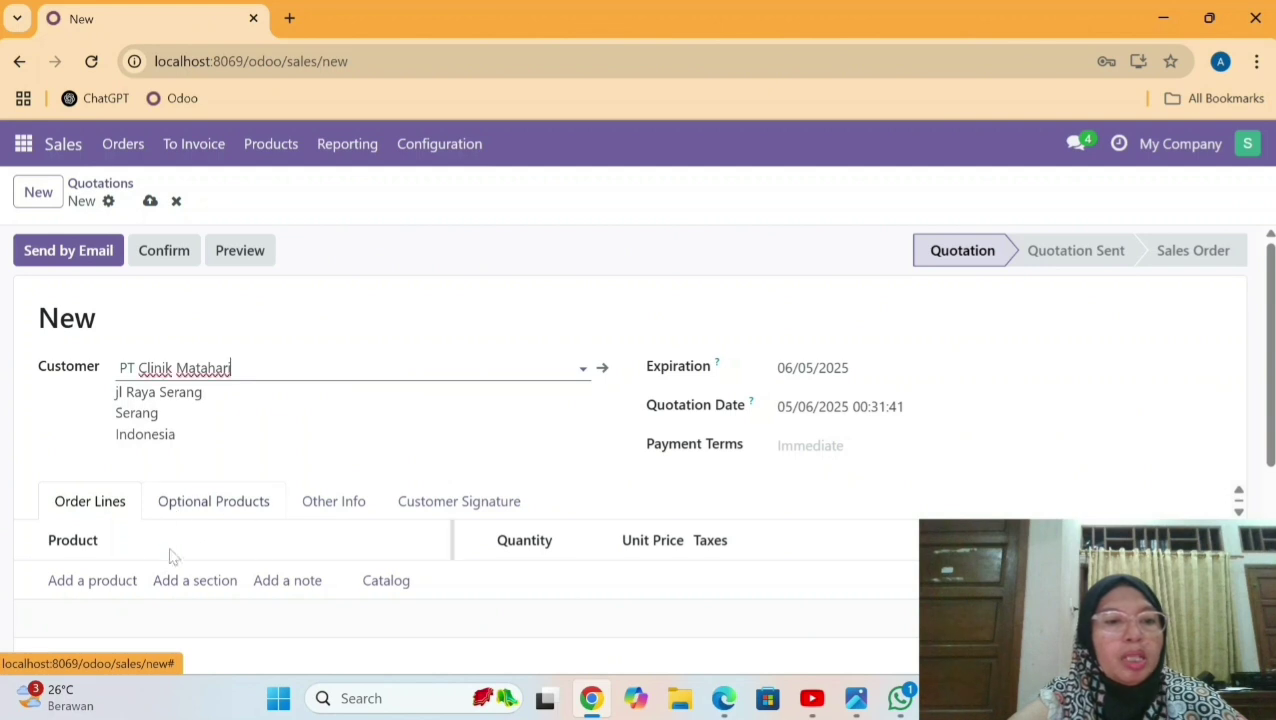
Add an order line of 30 Medical Kit at a unit price of 1,000,000.00.
left_click(88, 583)
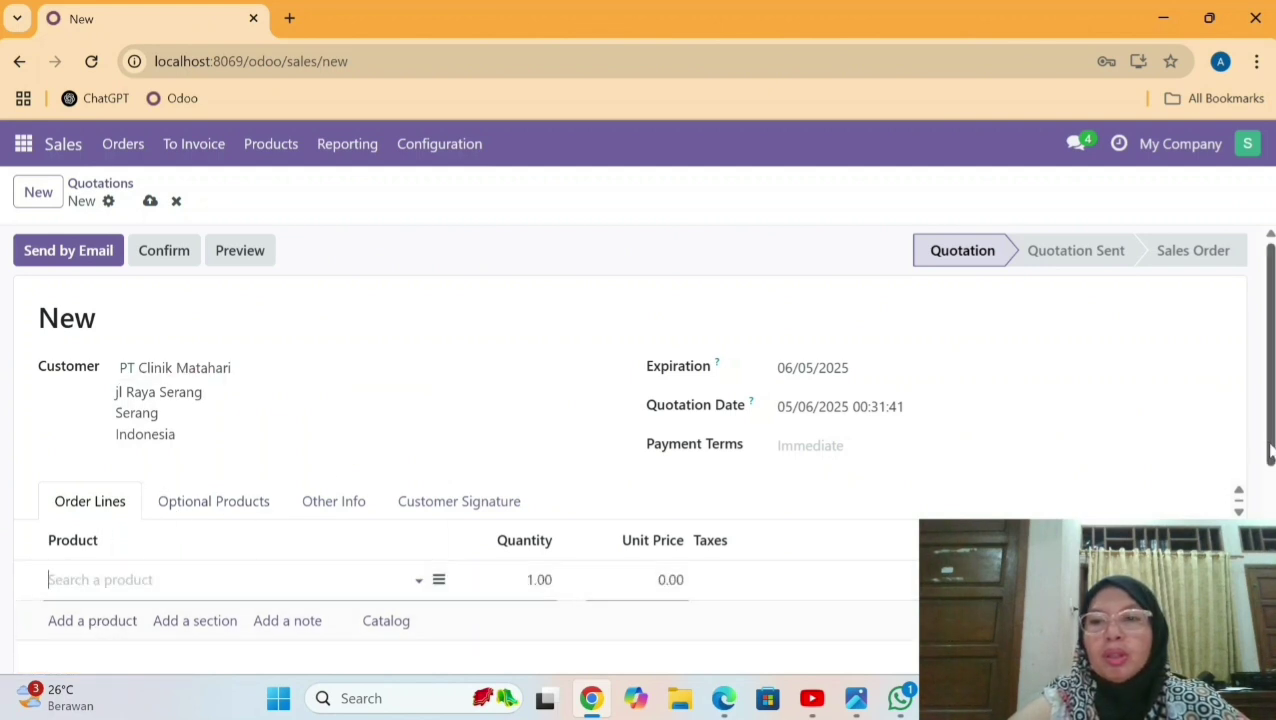
scroll(1270, 452, "down", 1)
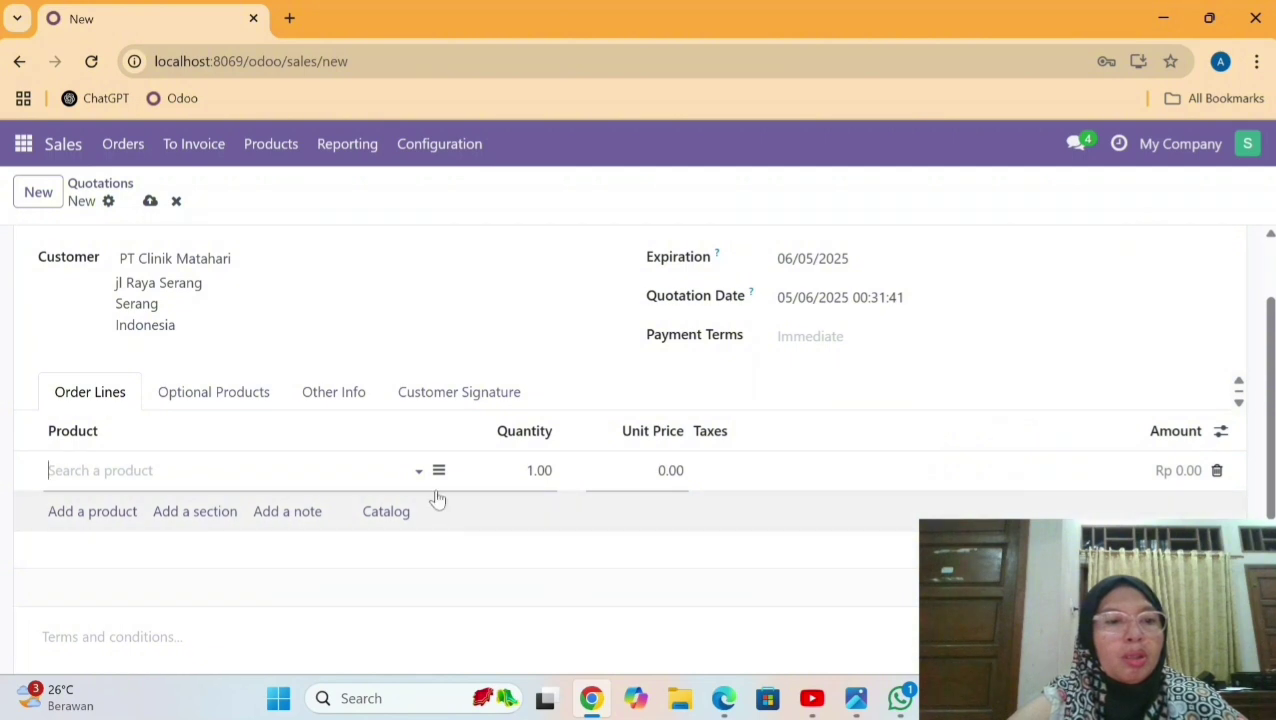
type("me")
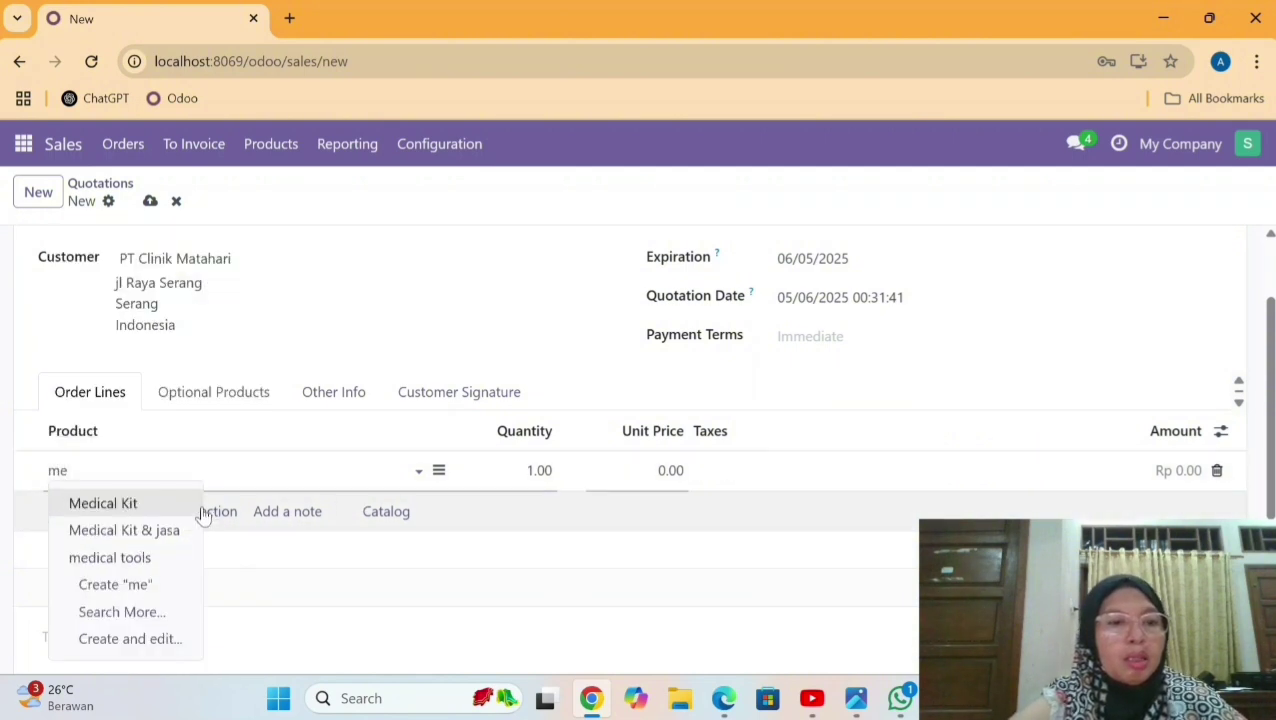
key("Return")
key("Tab")
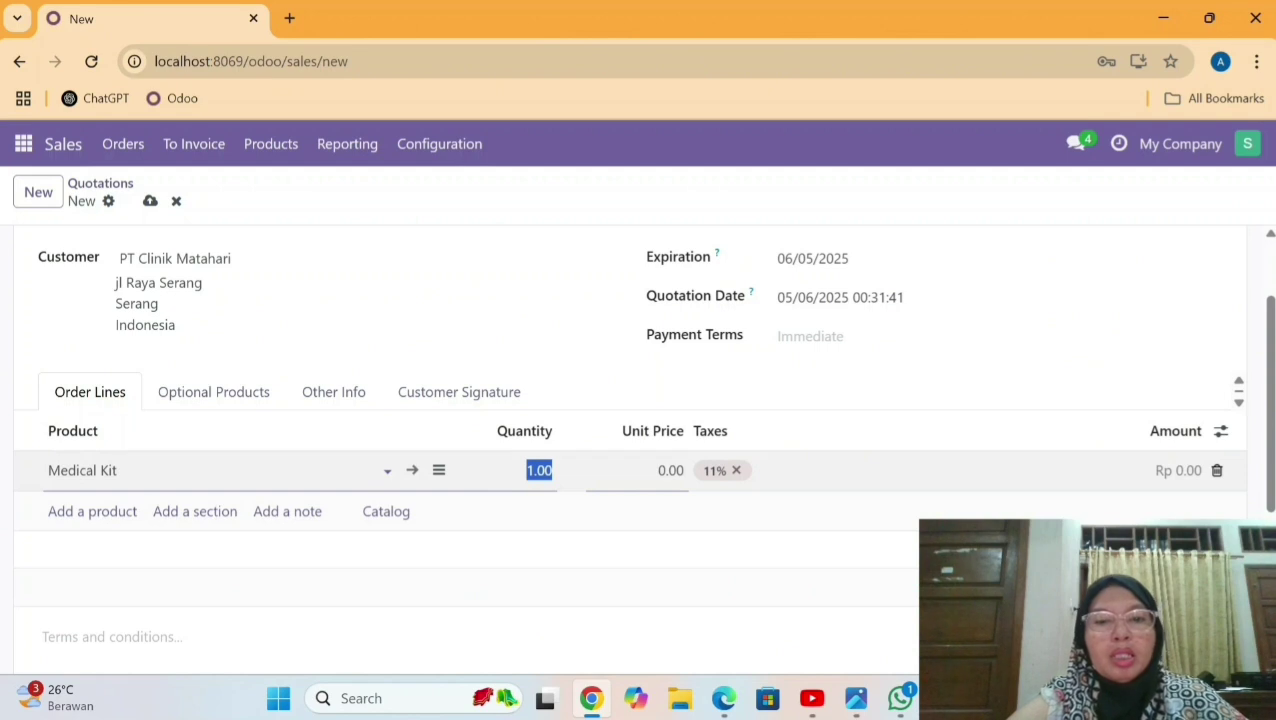
type("30")
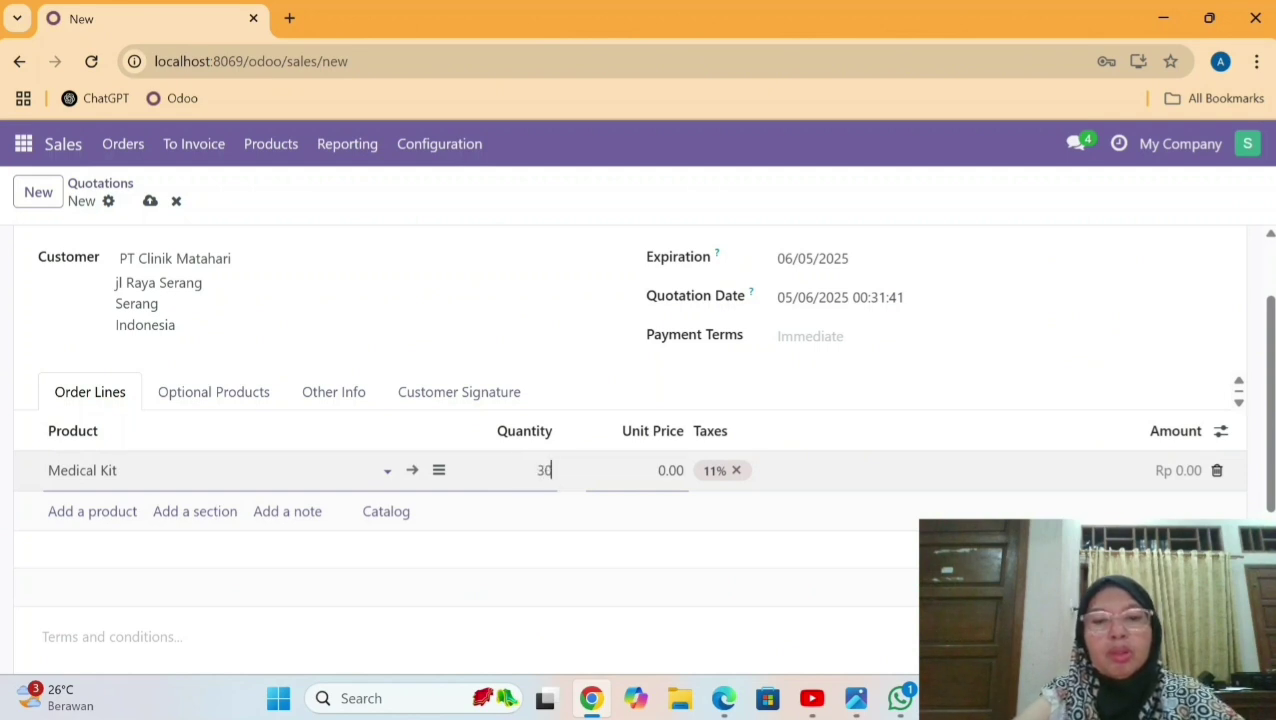
key("Tab")
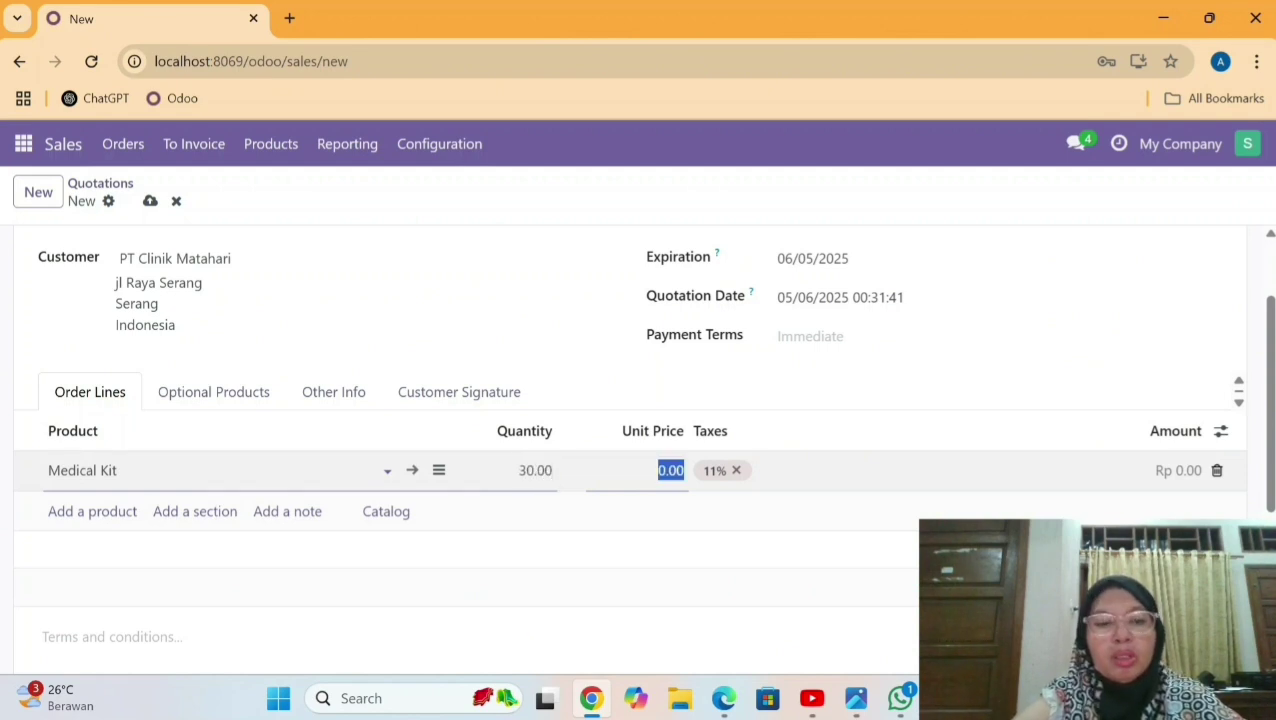
type("10")
type("000")
scroll(824, 362, "up", 1)
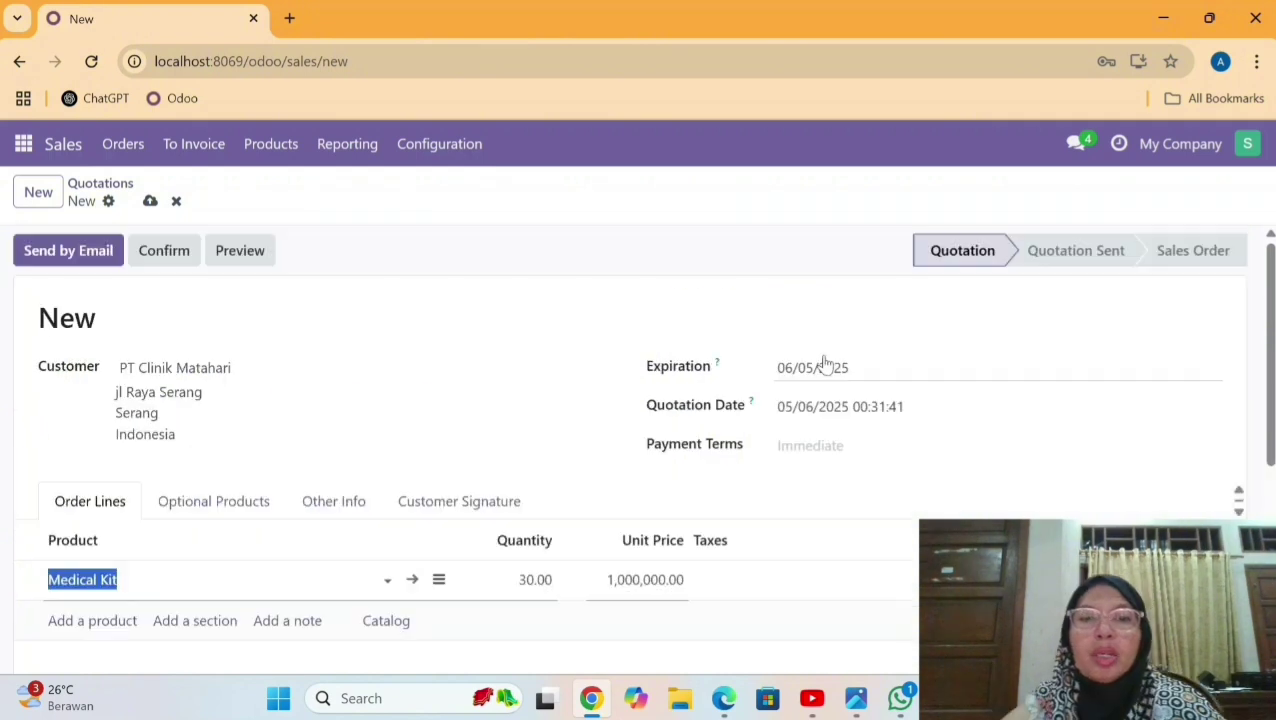
Set the expiration date to 06/30/2025 and the quotation date to 06/20/2025.
left_click(824, 364)
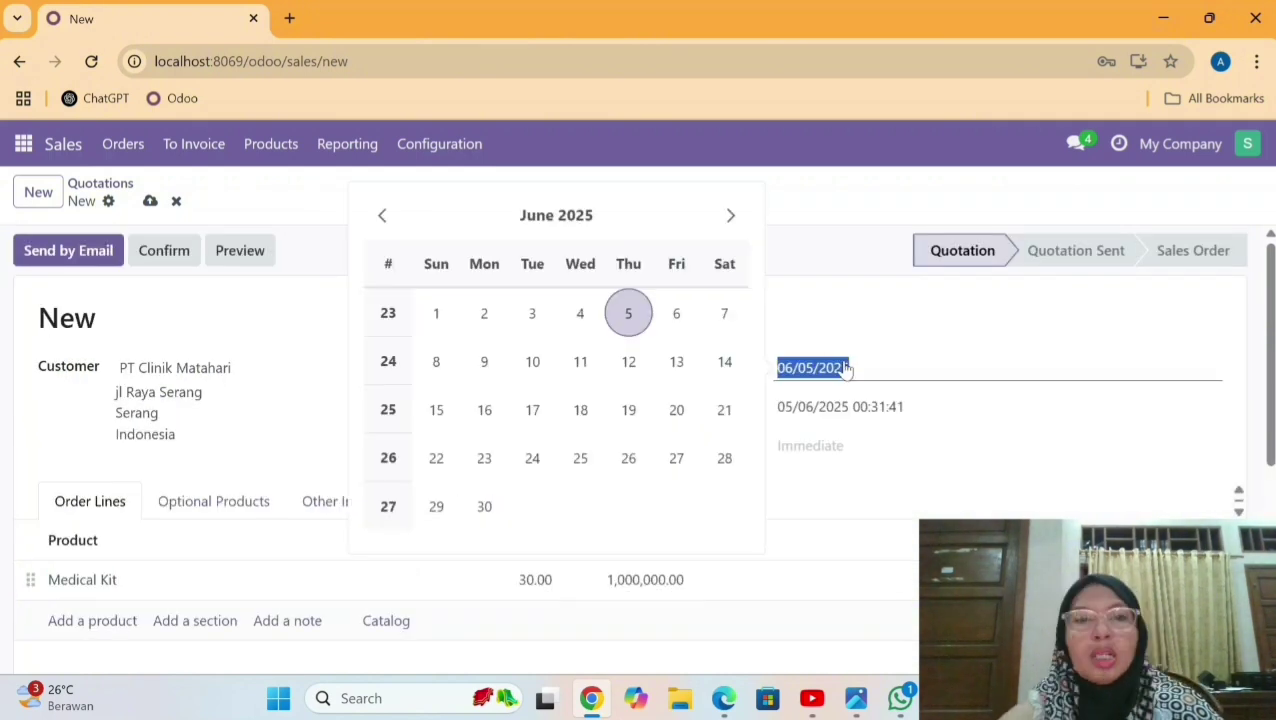
left_click(484, 508)
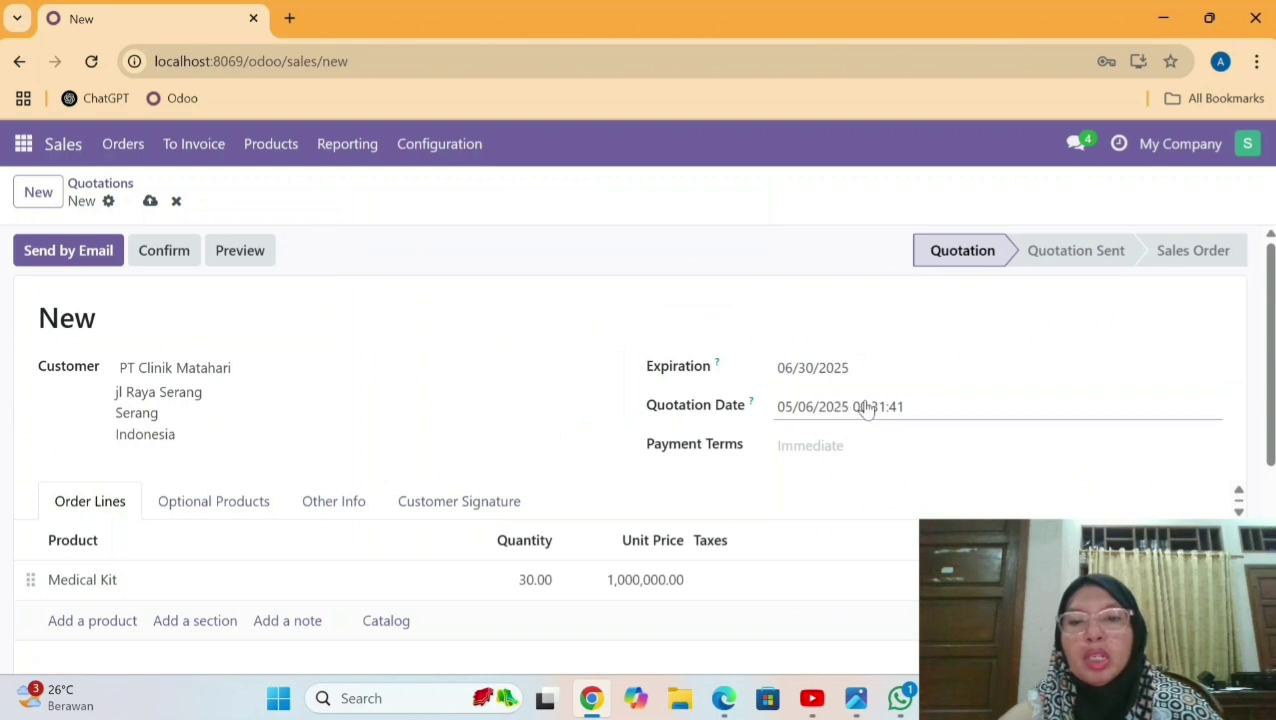
left_click(797, 406)
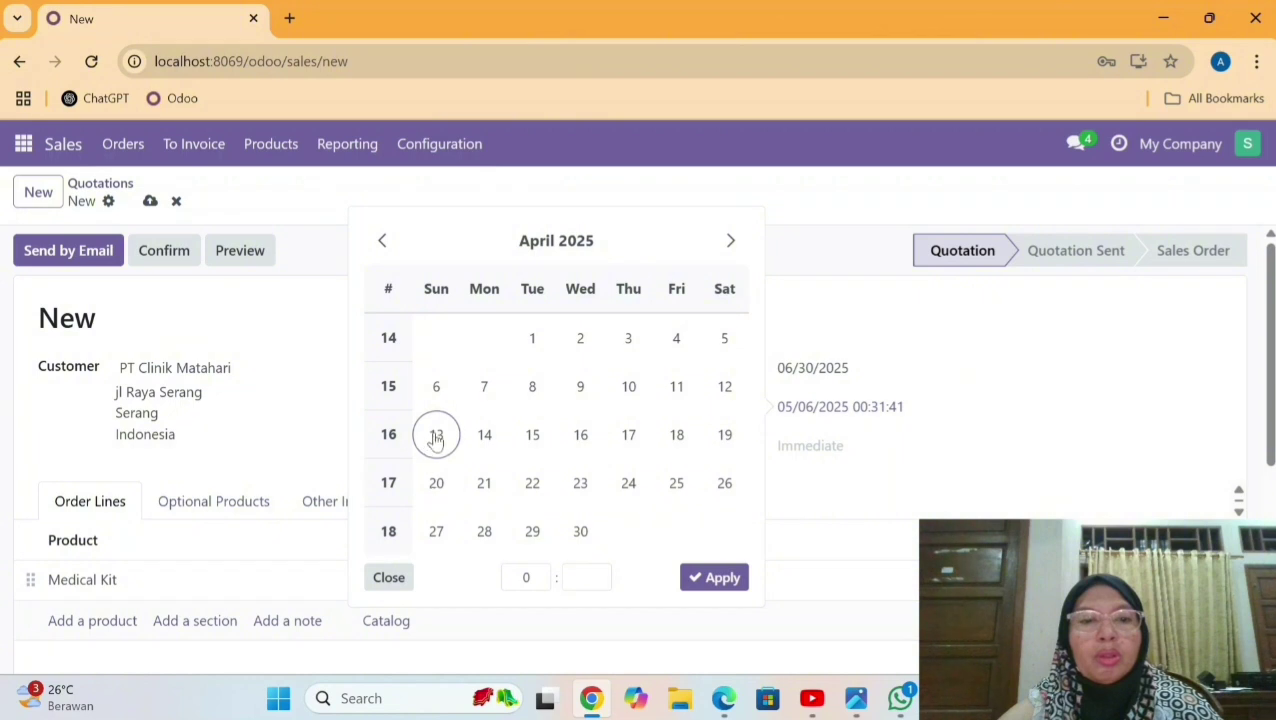
left_click(437, 483)
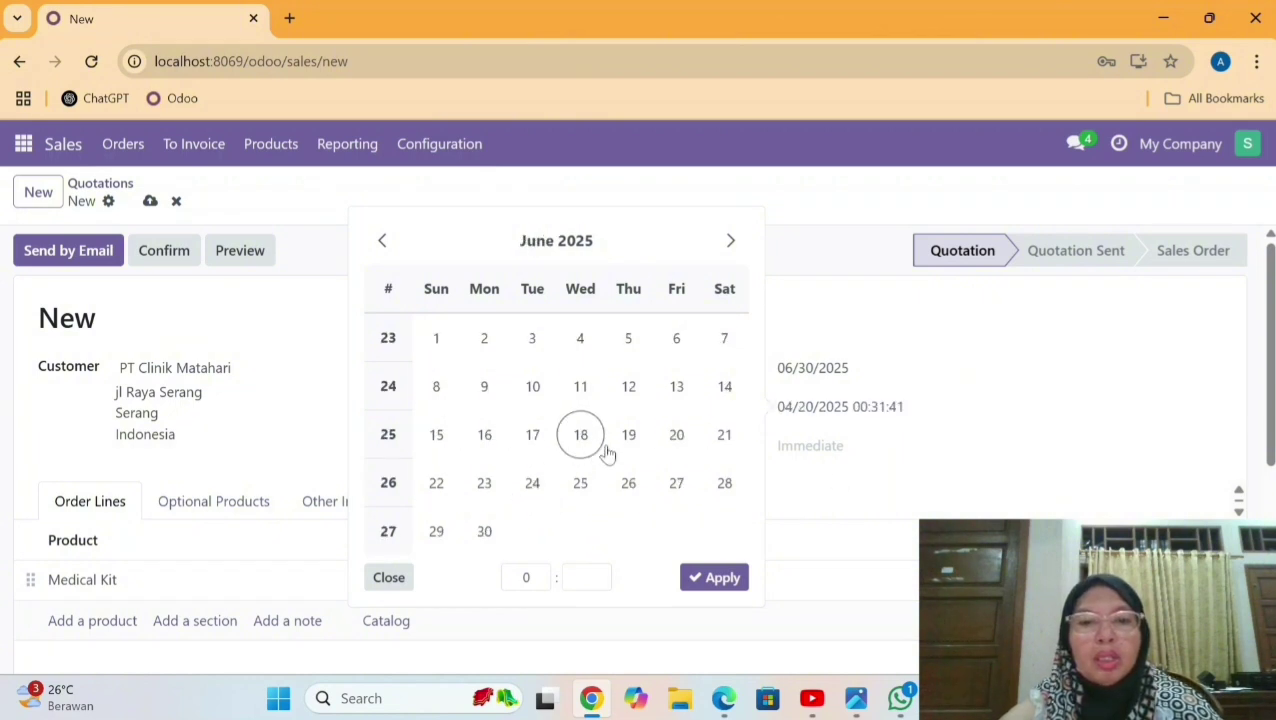
left_click(677, 437)
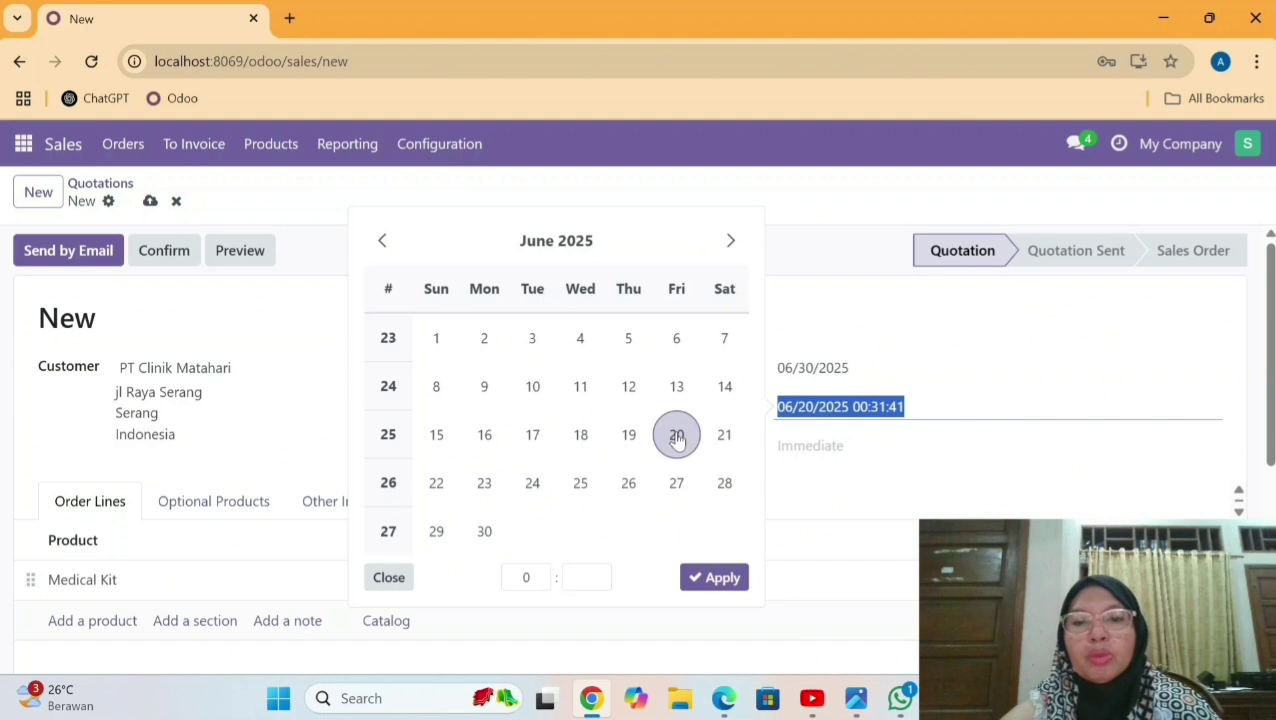
left_click(734, 585)
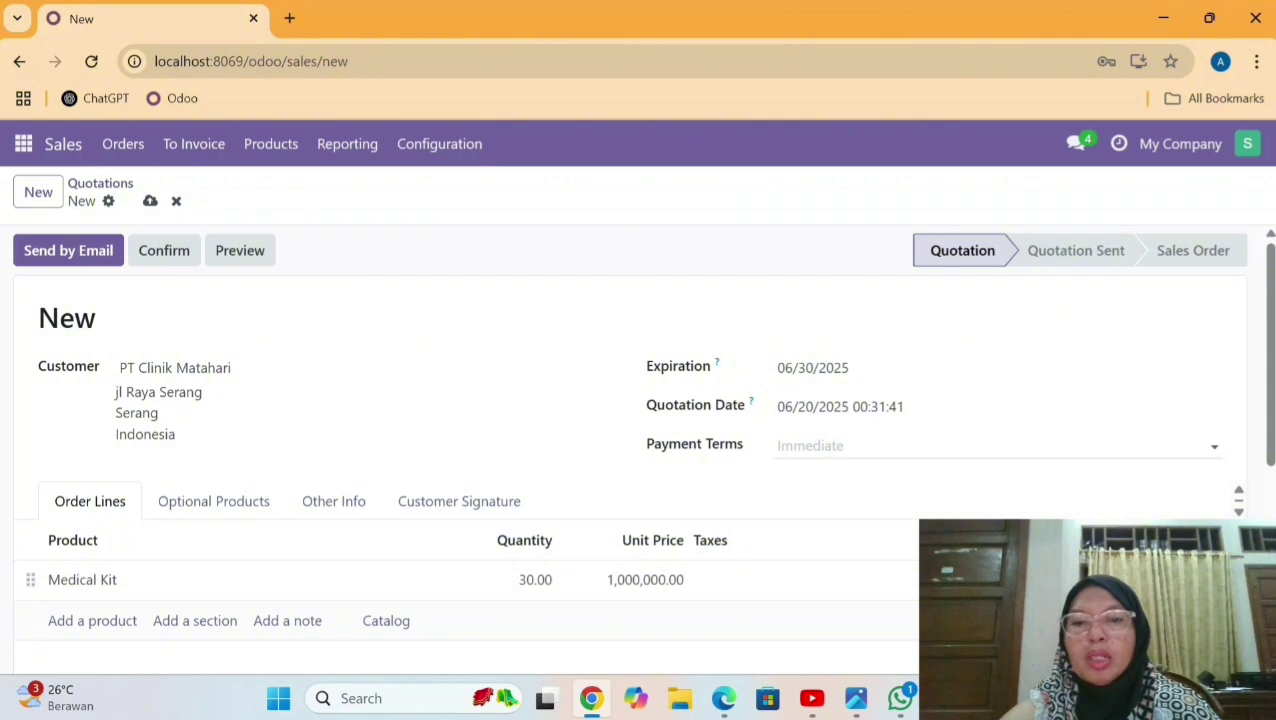
Set the quotation's payment terms to Immediate Payment.
left_click(830, 446)
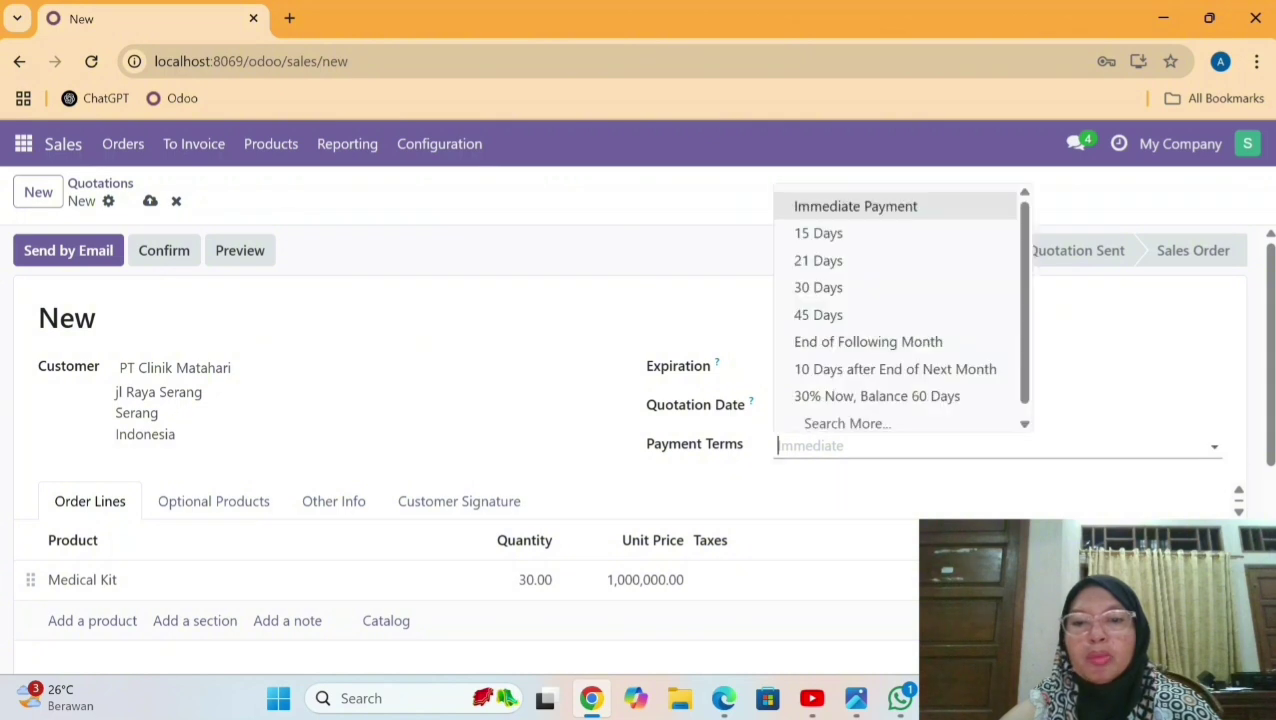
left_click(933, 210)
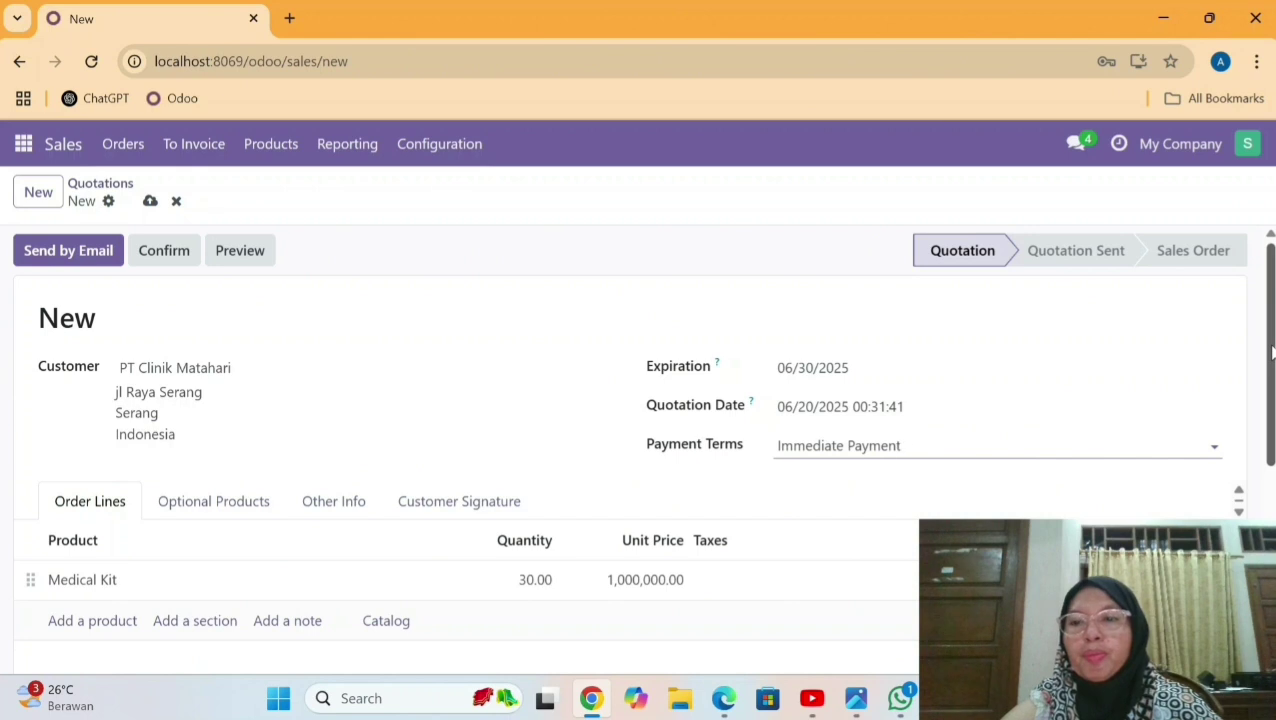
scroll(1272, 350, "down", 1)
scroll(1105, 430, "up", 1)
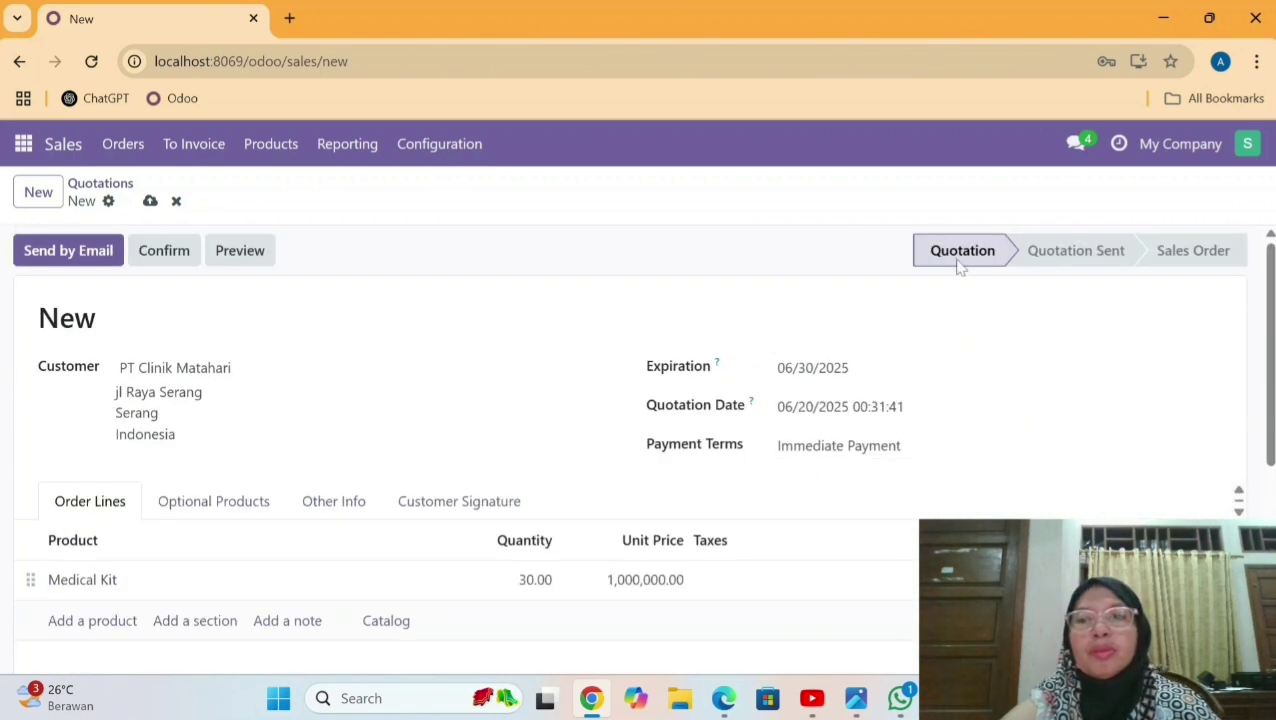
Email quotation S00005 to the customer.
left_click(113, 251)
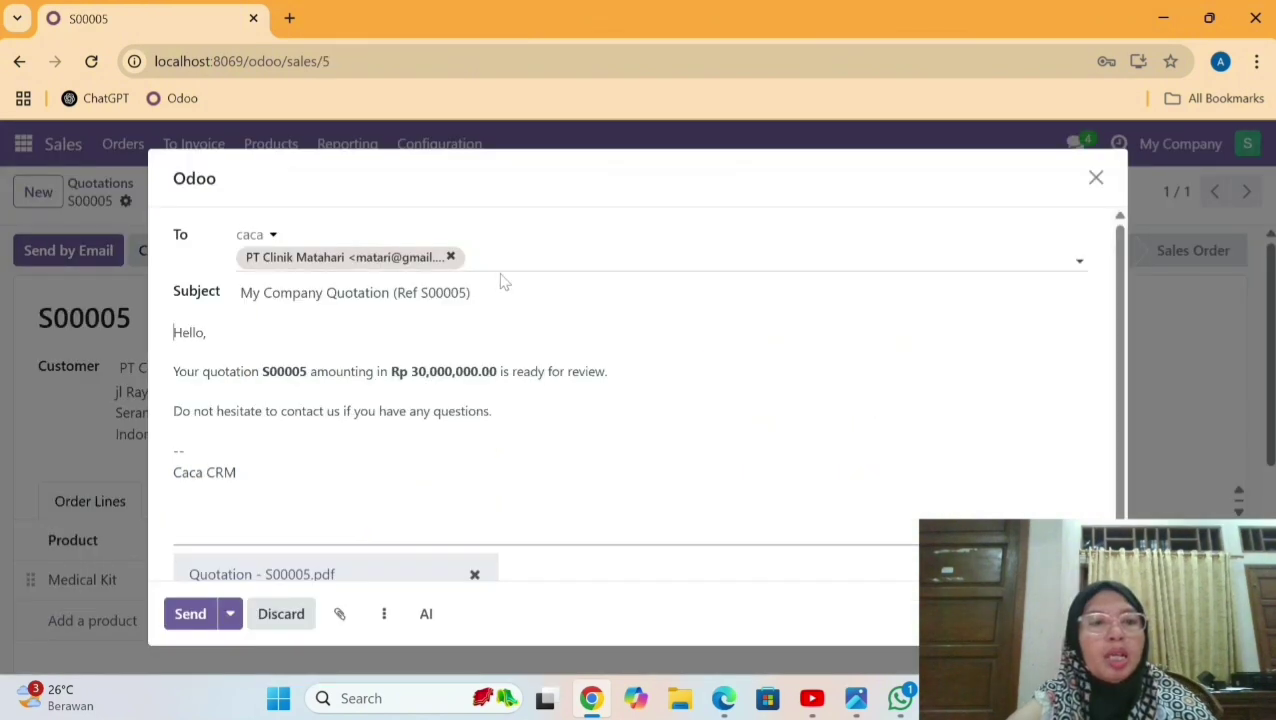
left_click(195, 618)
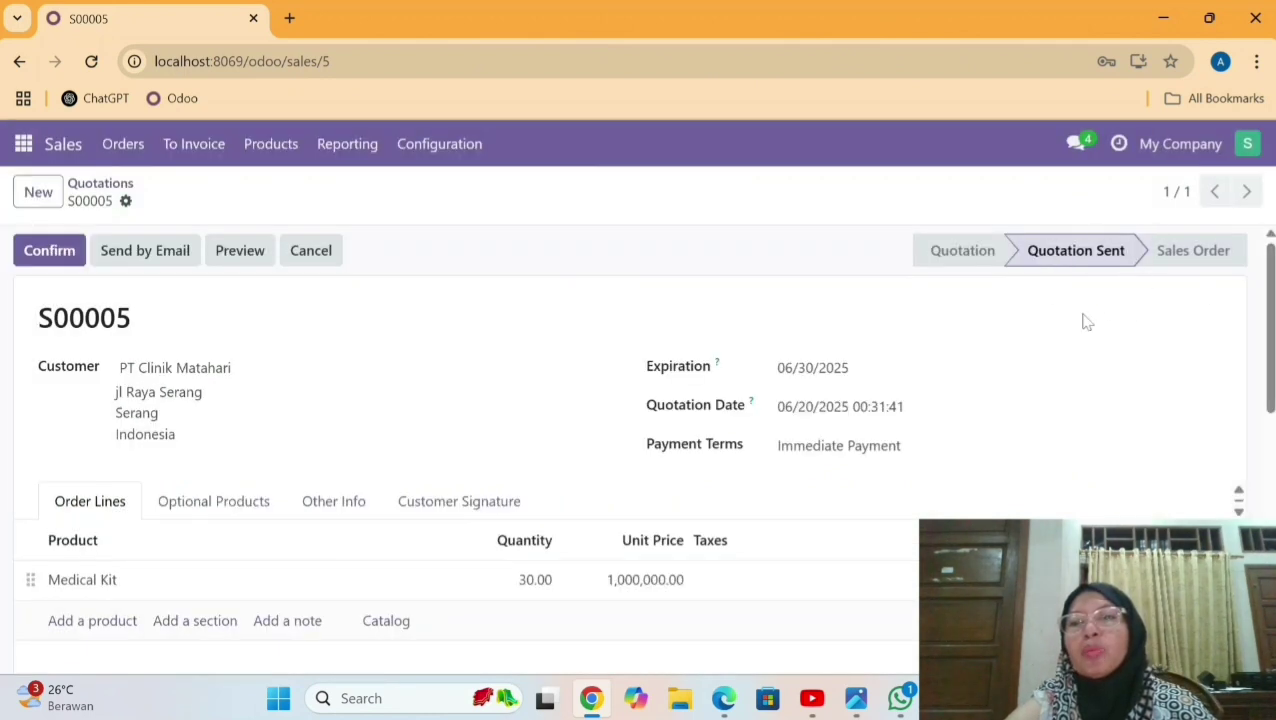
left_click_drag(1272, 313, 1273, 318)
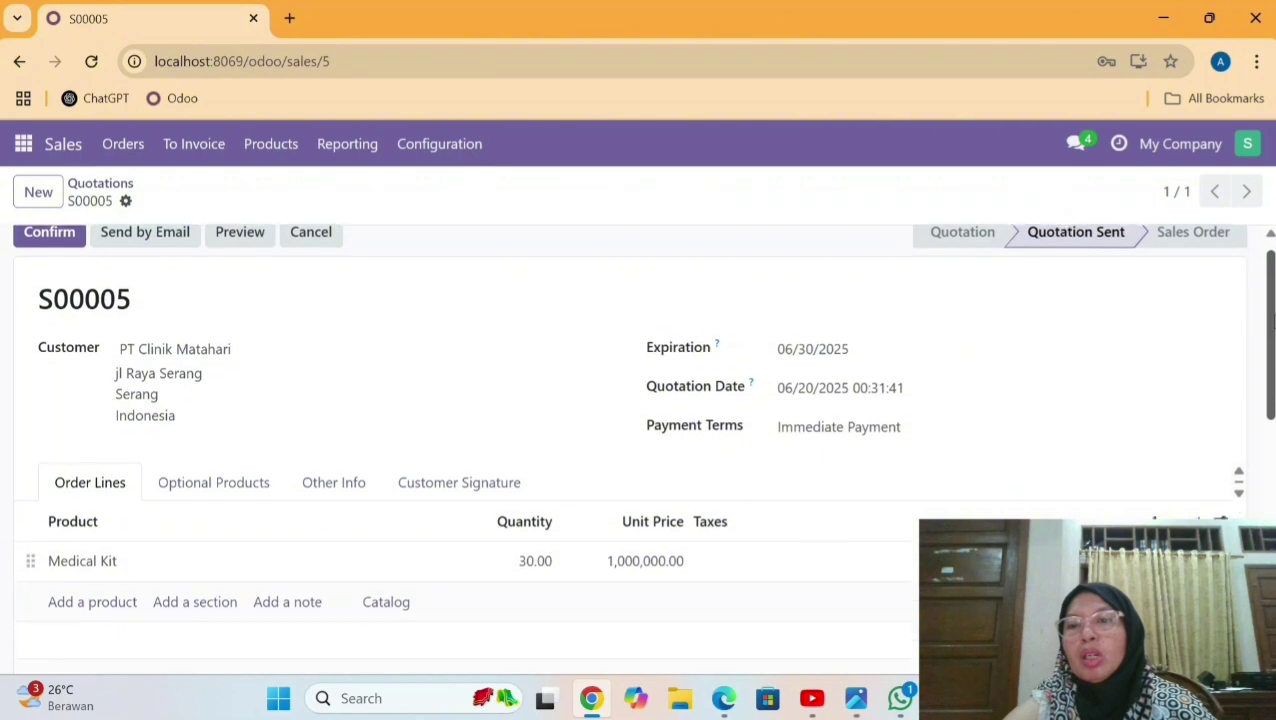
Confirm quotation S00005 as a sales order.
scroll(640, 400, "up", 1)
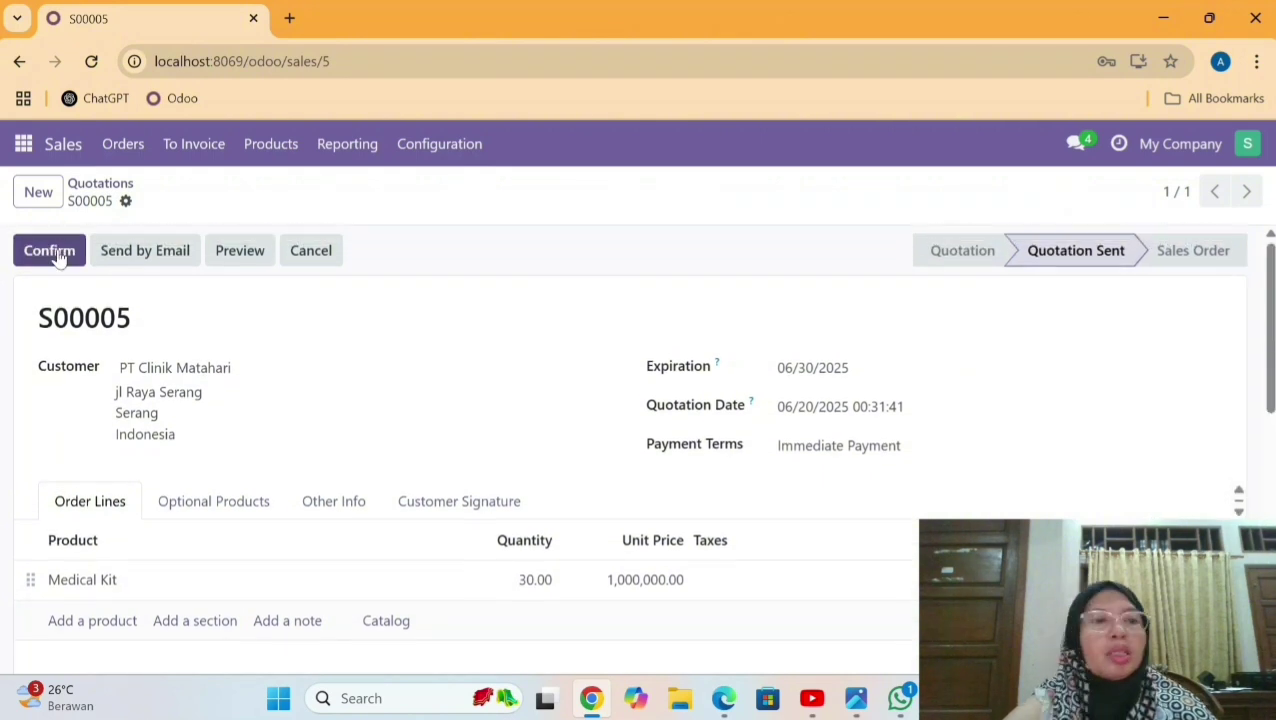
left_click(49, 250)
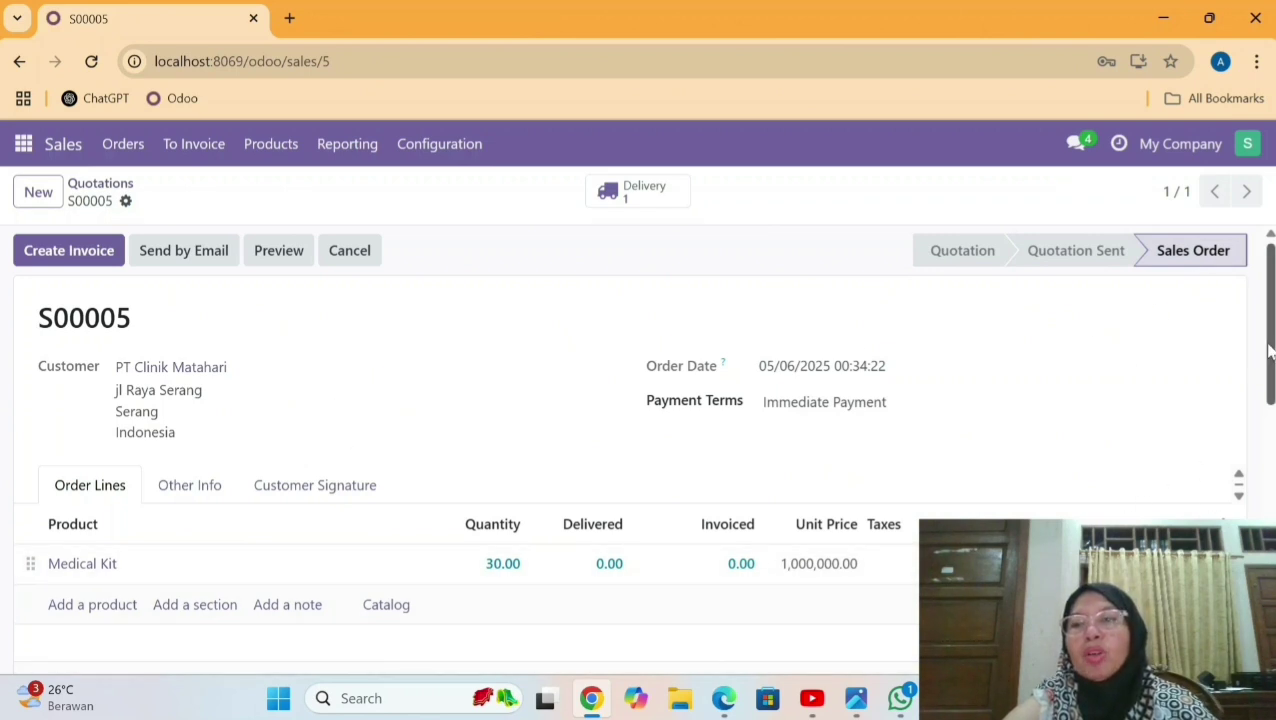
scroll(1268, 350, "down", 1)
scroll(930, 328, "up", 1)
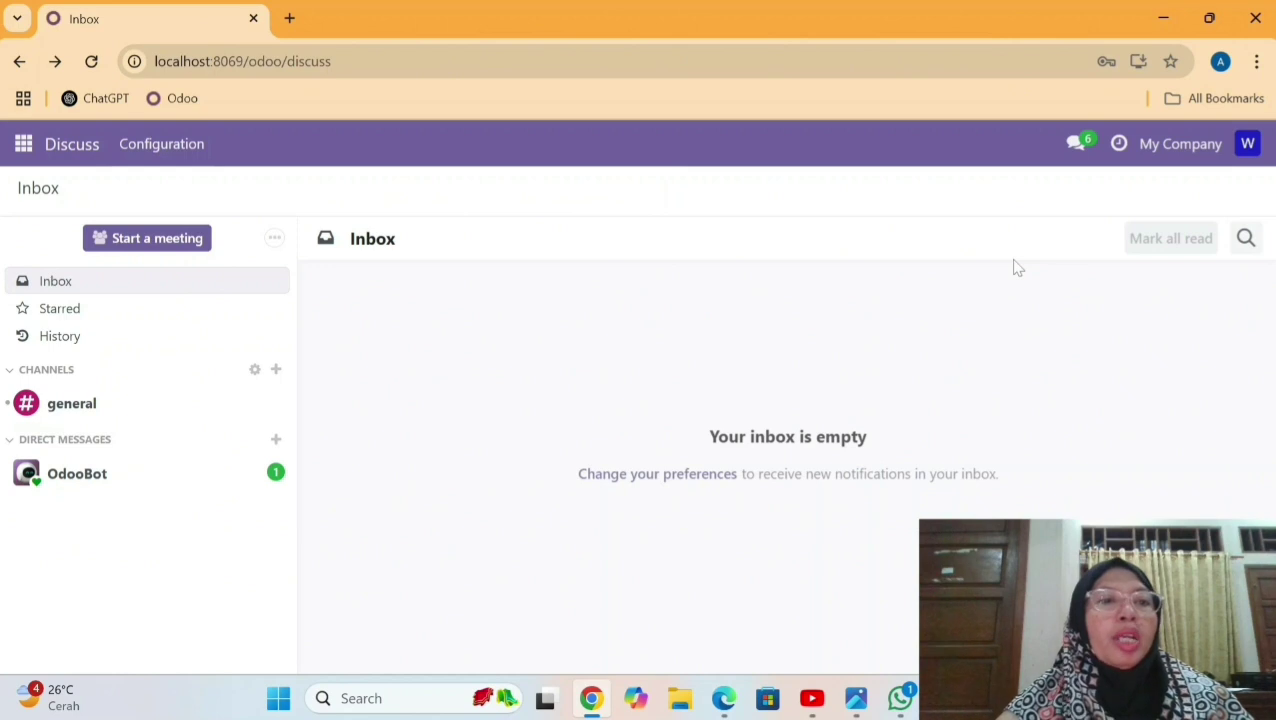
Open delivery order WH/OUT/00003 for PT Clinik Matahari in the Inventory app.
left_click(24, 145)
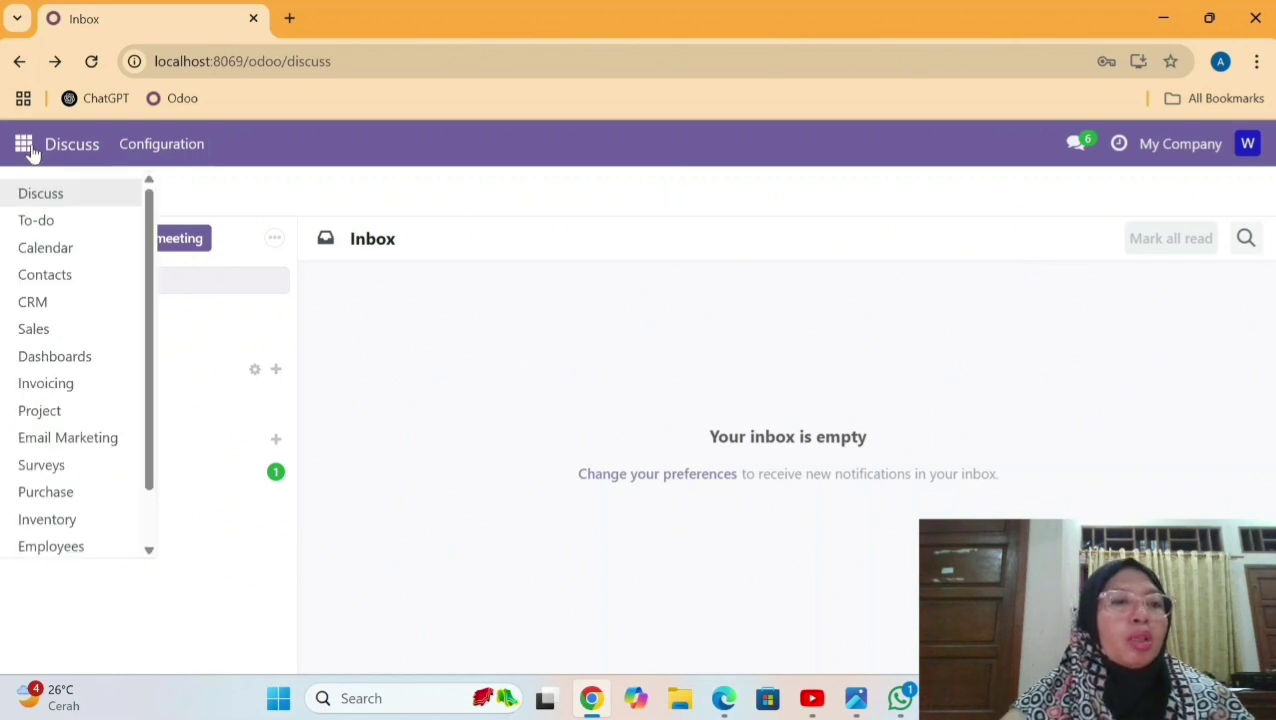
left_click(107, 521)
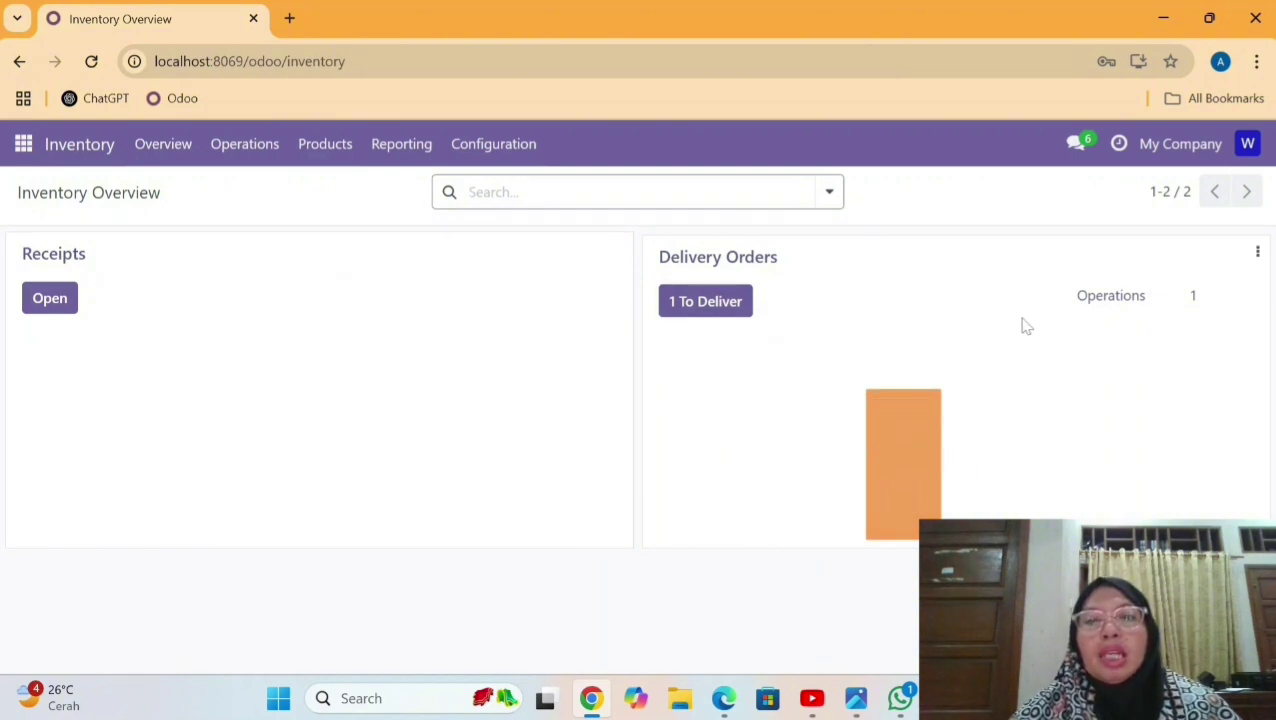
left_click(736, 262)
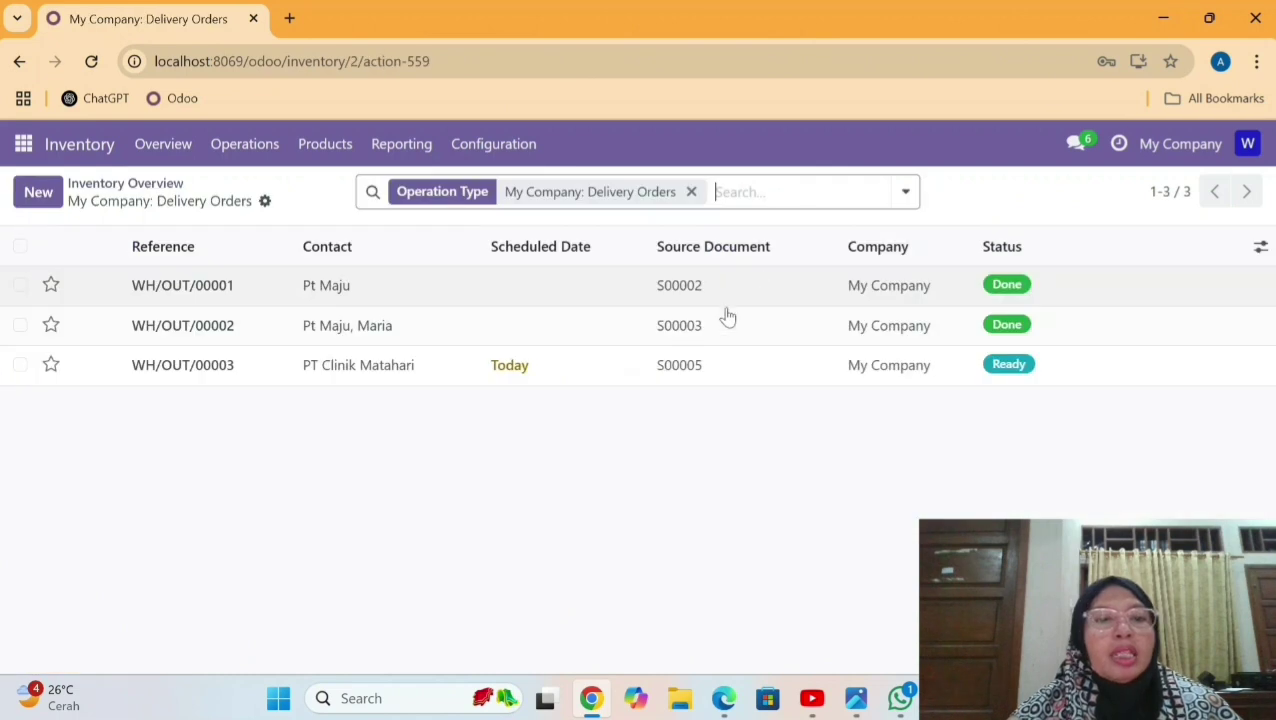
left_click(686, 370)
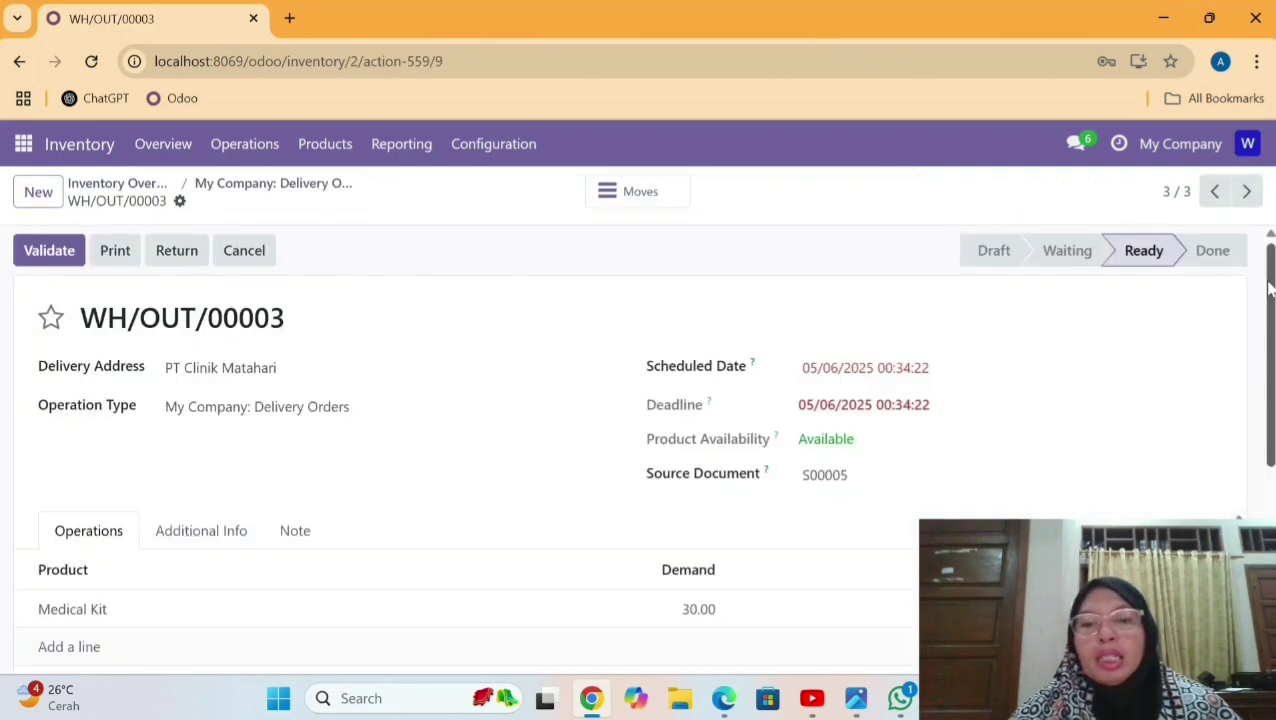
scroll(689, 367, "down", 2)
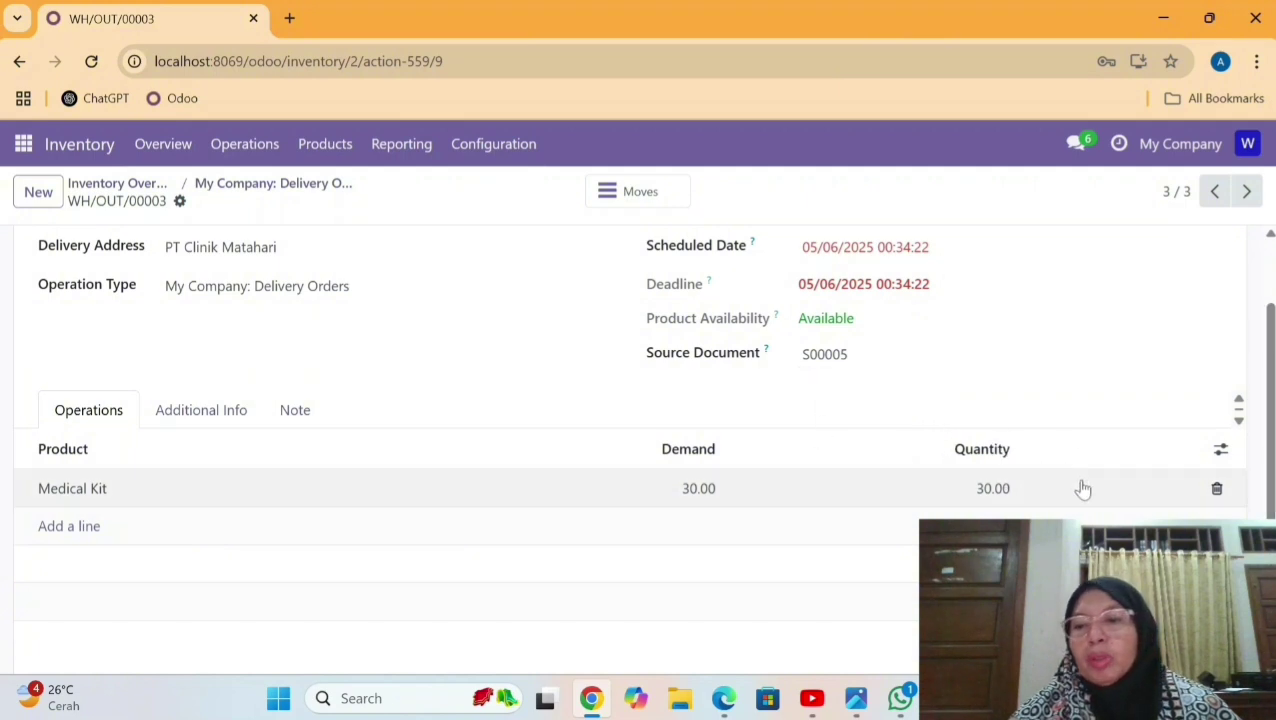
scroll(1100, 490, "up", 2)
Set the scheduled date to May 20, 2025 and validate the 30 Medical Kit delivery.
left_click(880, 378)
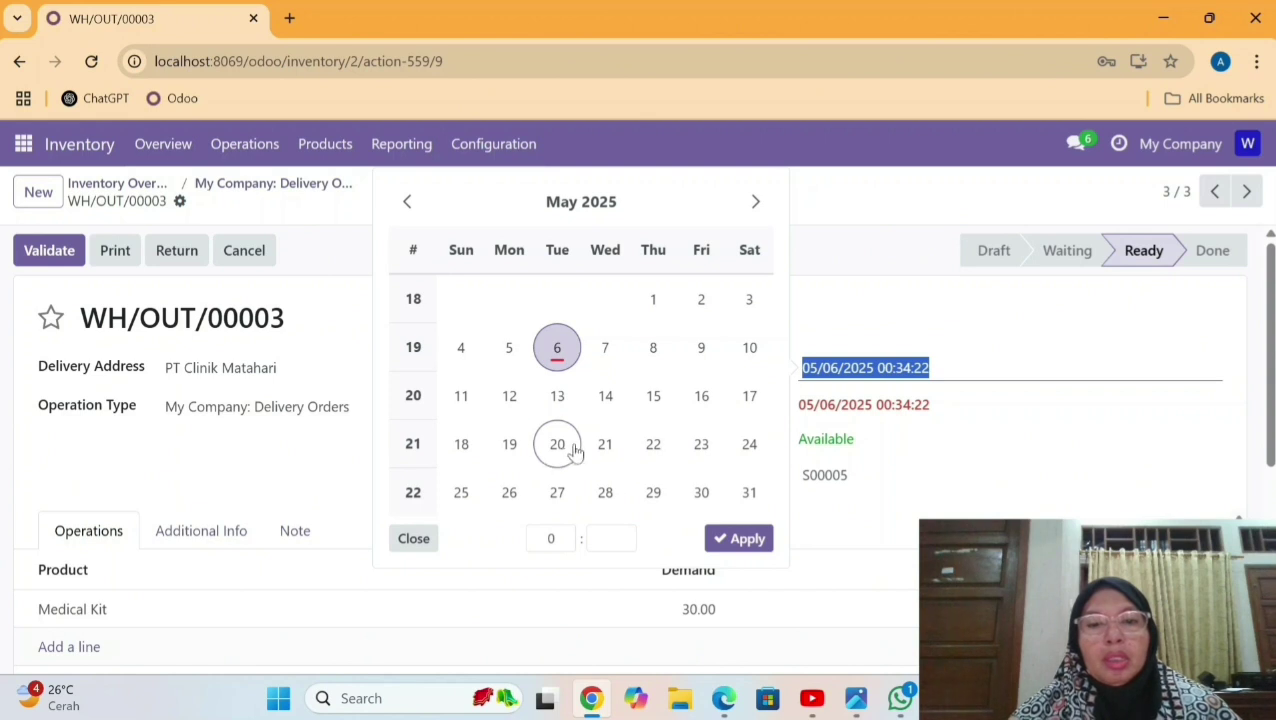
left_click(560, 446)
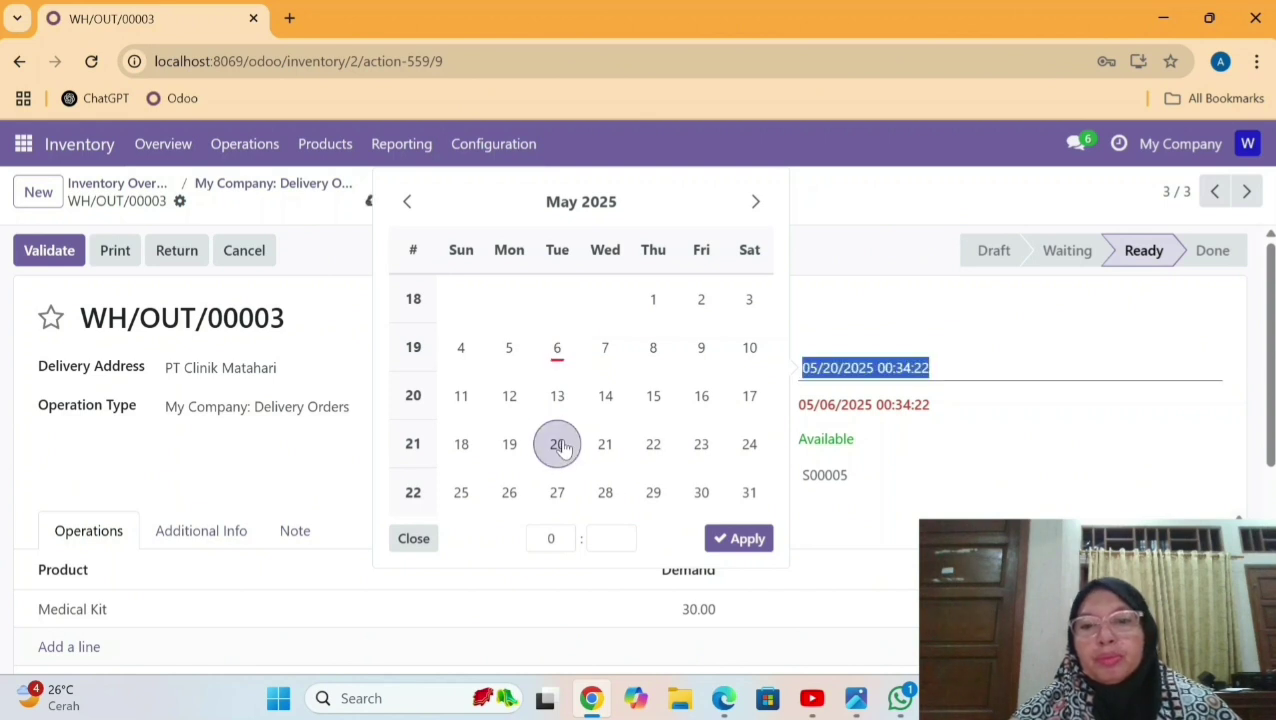
mouse_move(1270, 350)
left_mouse_down()
mouse_move(1270, 420)
mouse_move(1272, 350)
left_mouse_up()
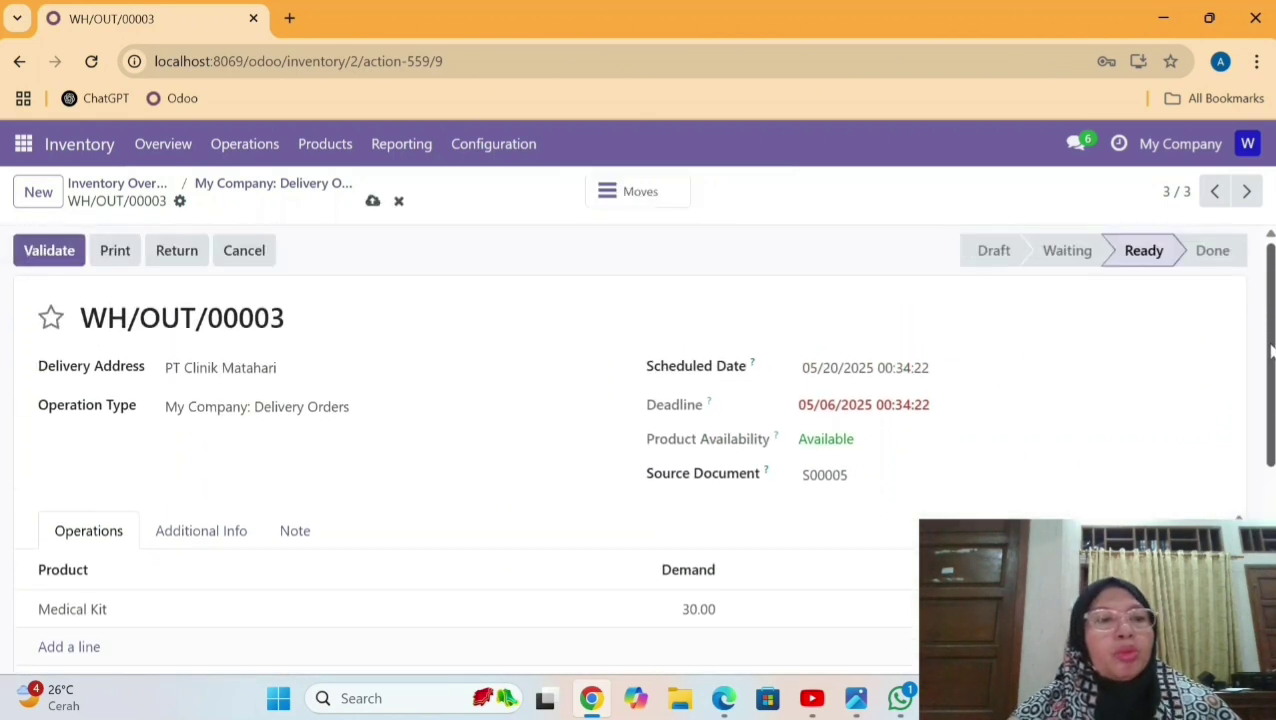
left_click(48, 250)
scroll(640, 446, "down", 3)
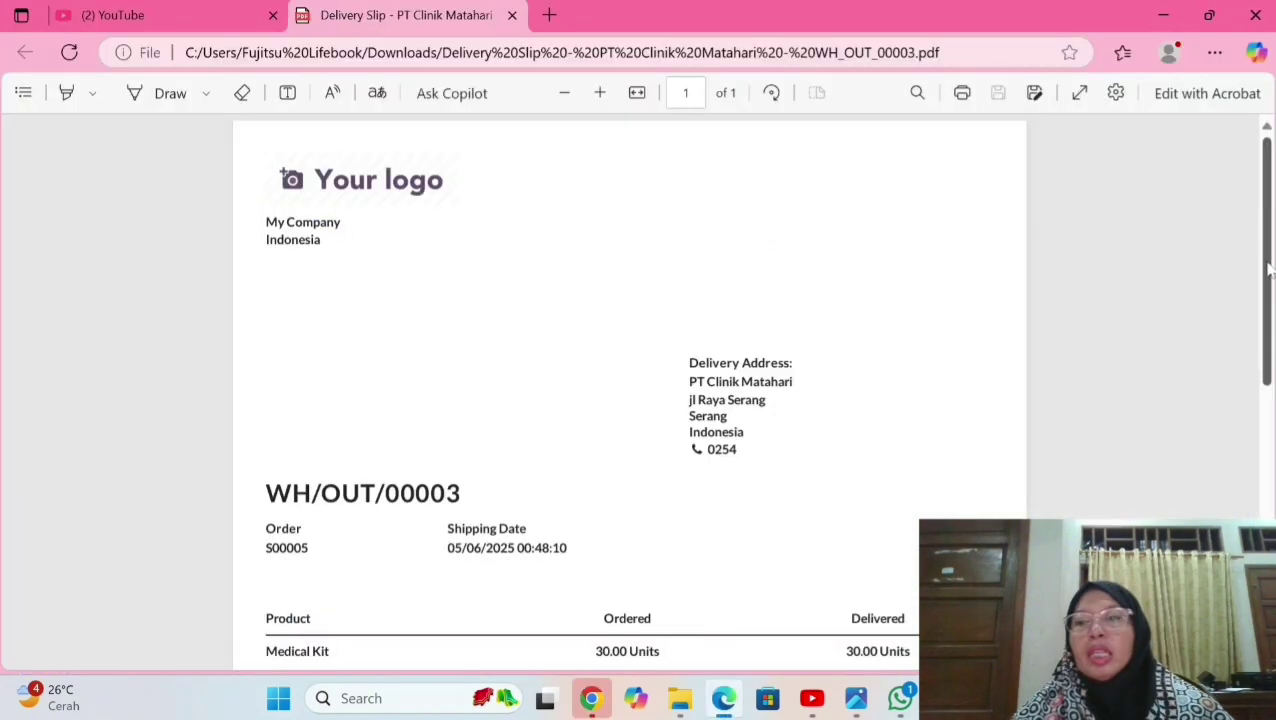
scroll(628, 390, "down", 3)
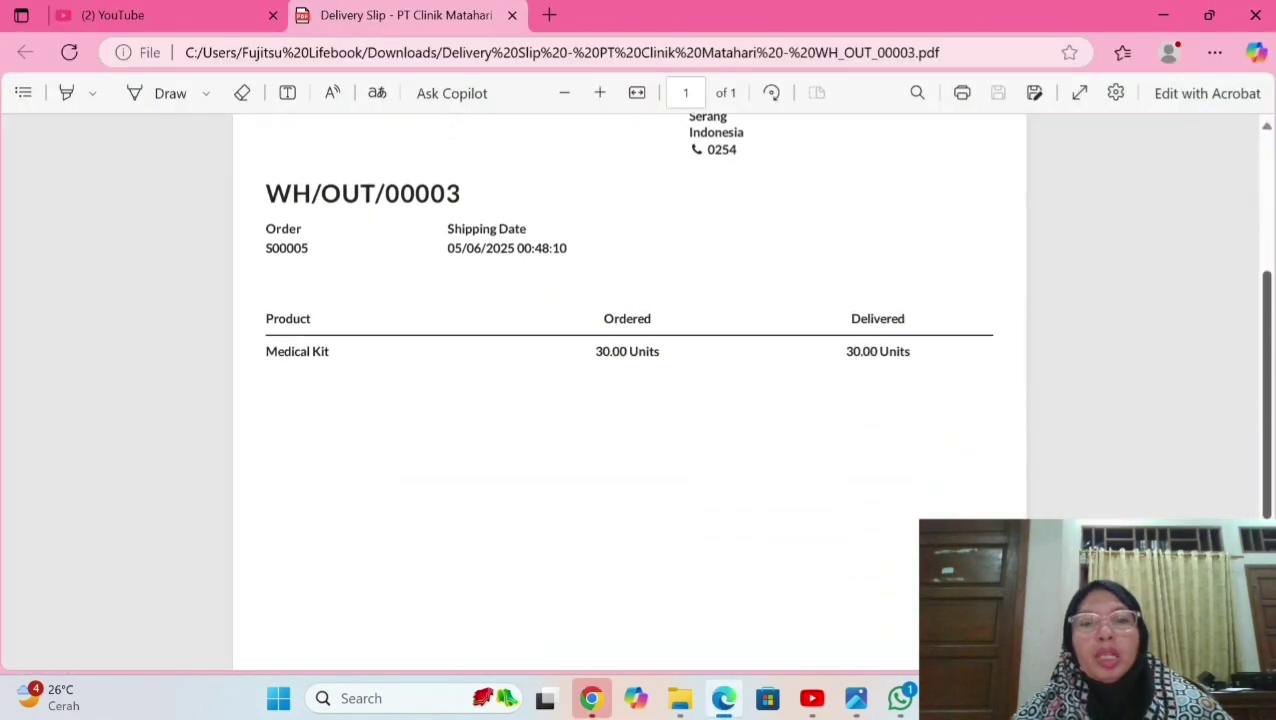
Scroll through the WH/OUT/00003 delivery slip showing 30.00 Units of Medical Kit.
scroll(1245, 290, "down", 1)
scroll(1245, 285, "up", 5)
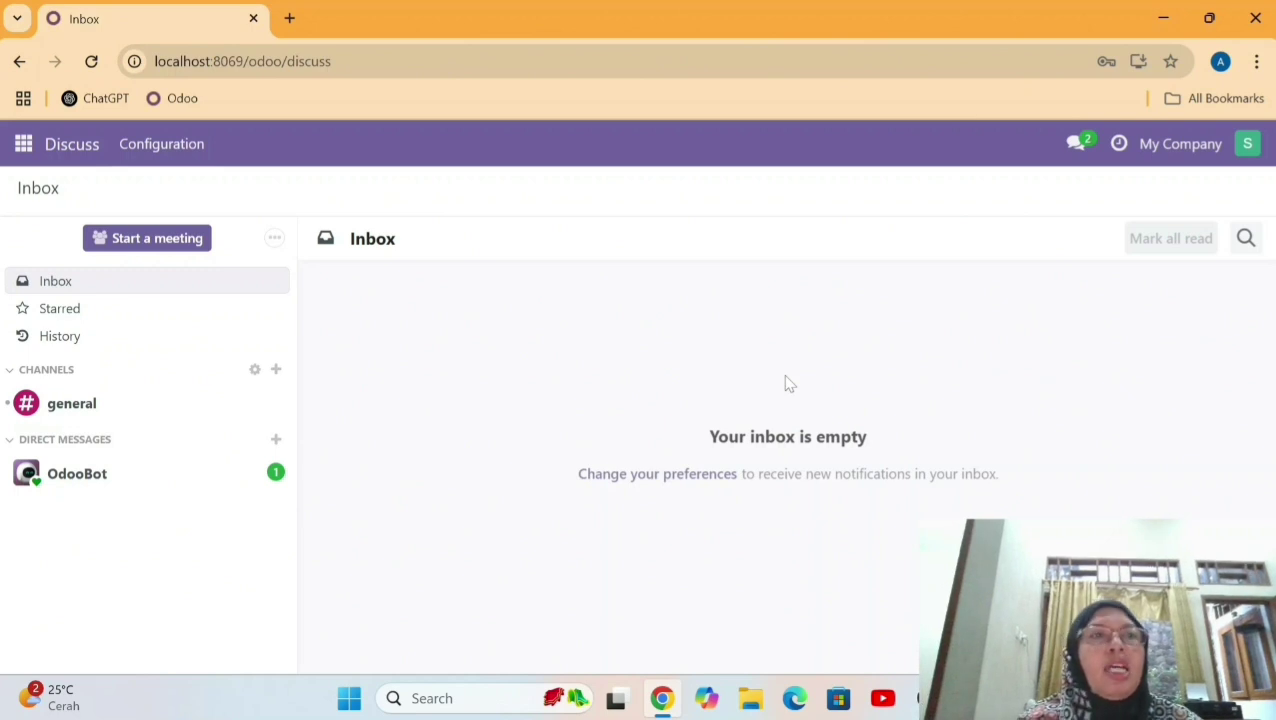
Open the PT Clinik Matahari draft invoice in the Invoicing app.
left_click(24, 146)
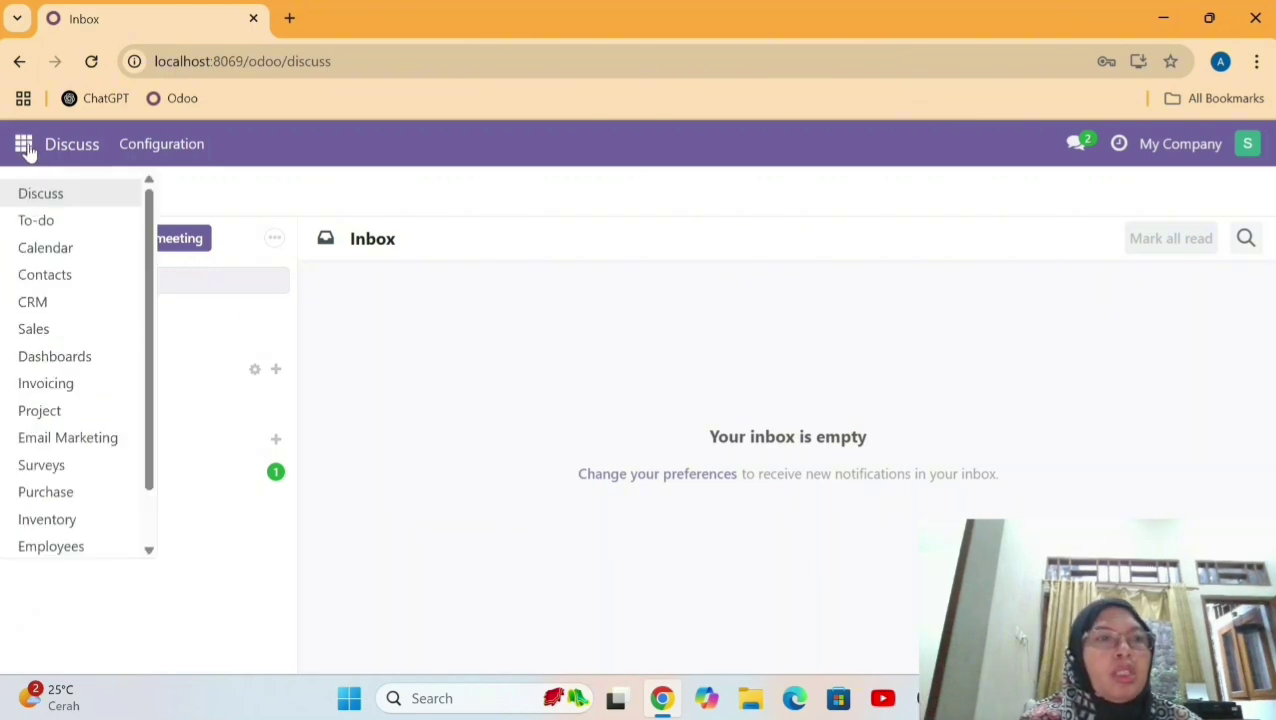
left_click(91, 381)
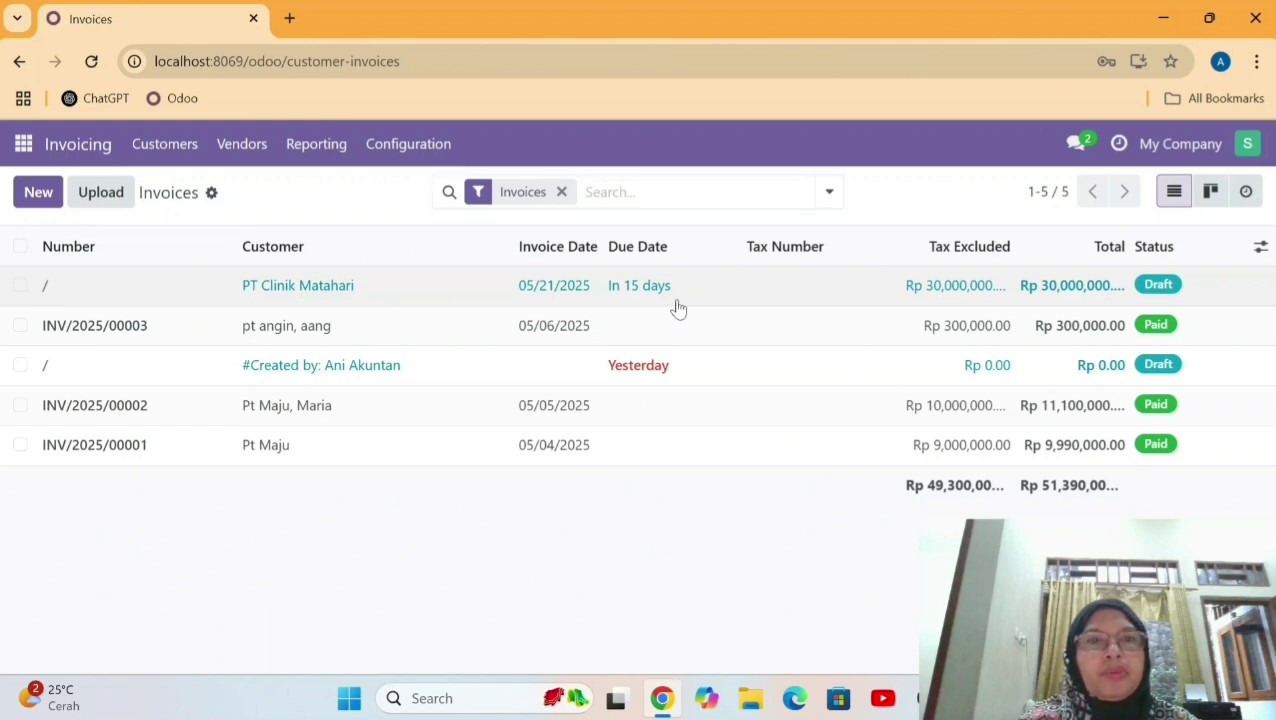
left_click(676, 307)
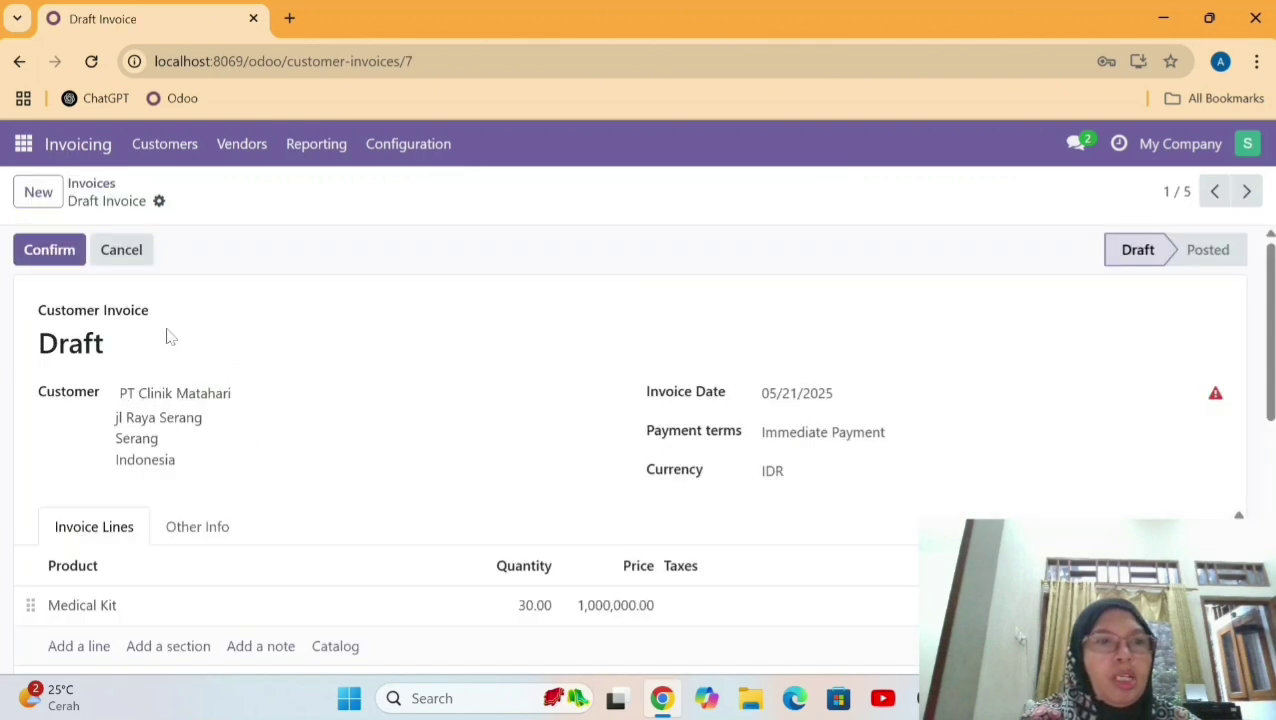
Set the invoice date to 05/06/2025, save, and confirm the invoice.
left_click(1012, 398)
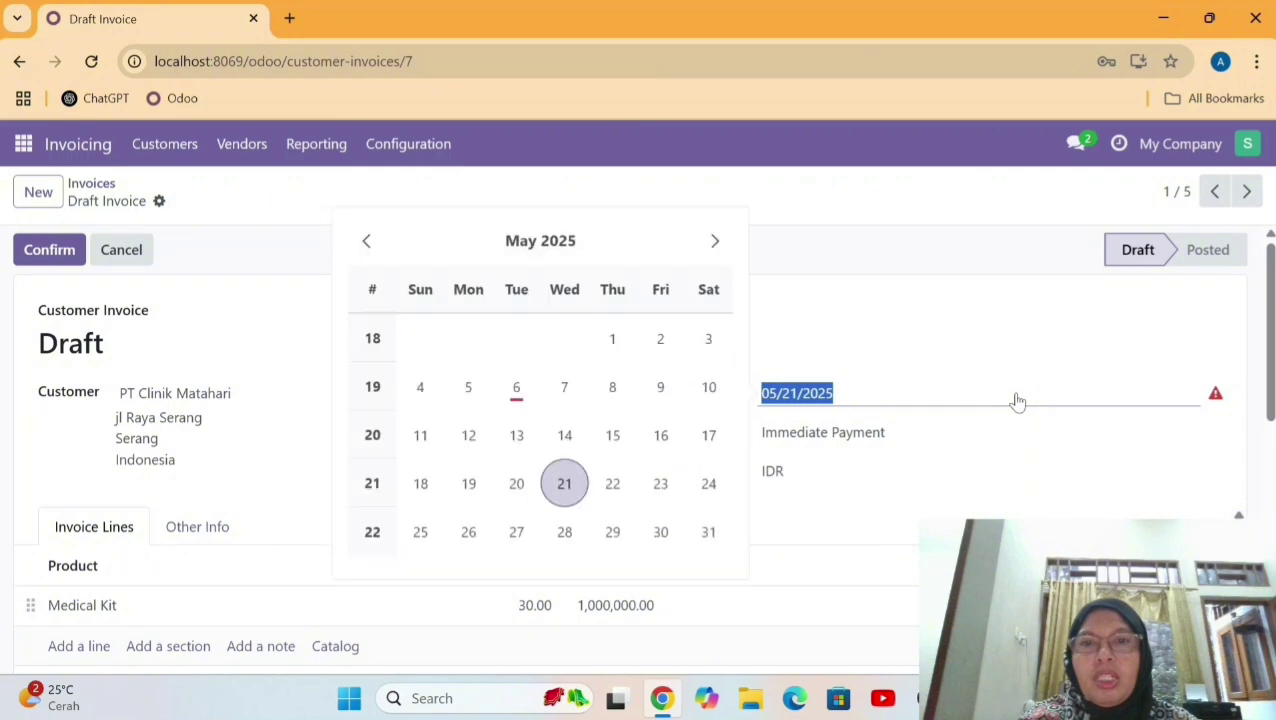
left_click(516, 387)
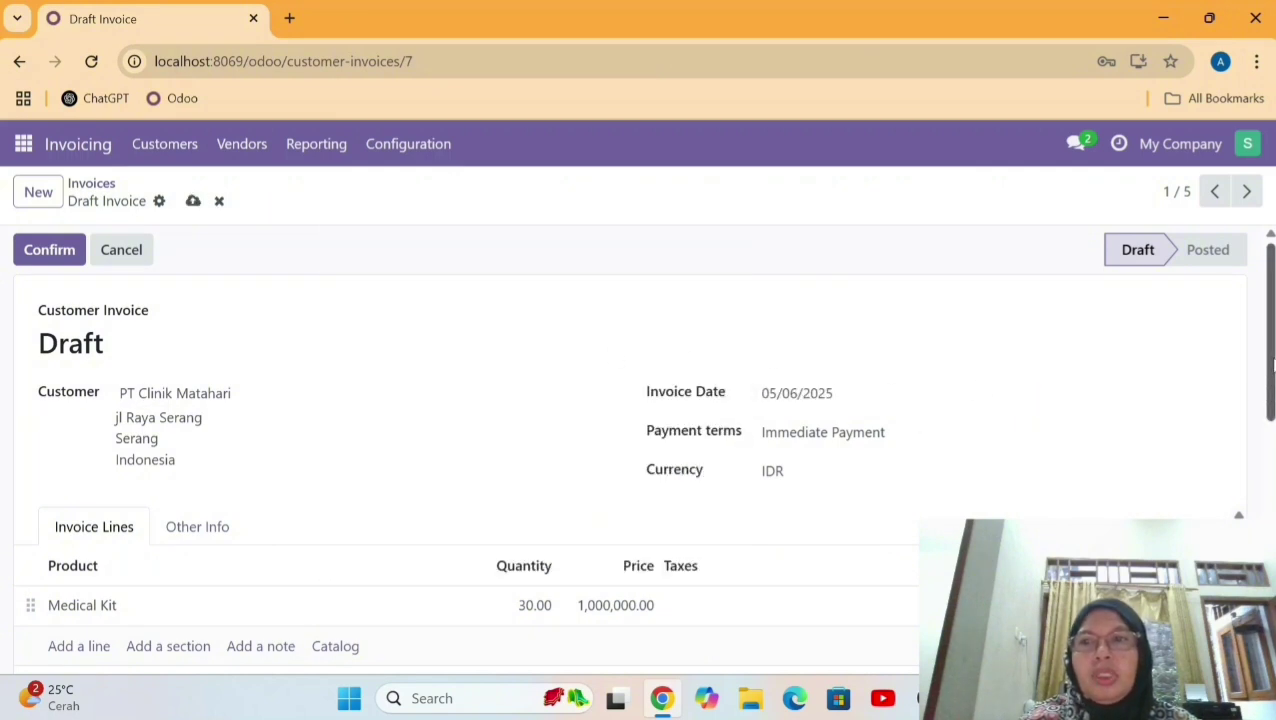
left_click_drag(1272, 366, 1247, 285)
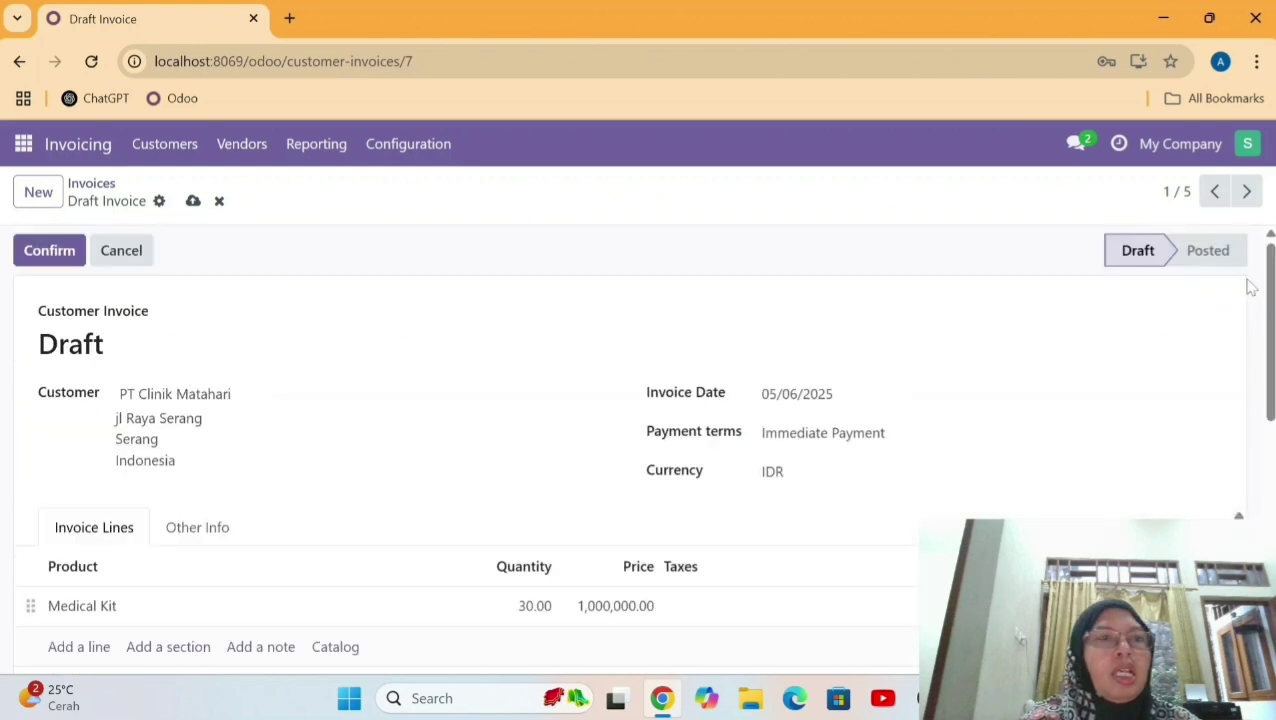
left_click(195, 203)
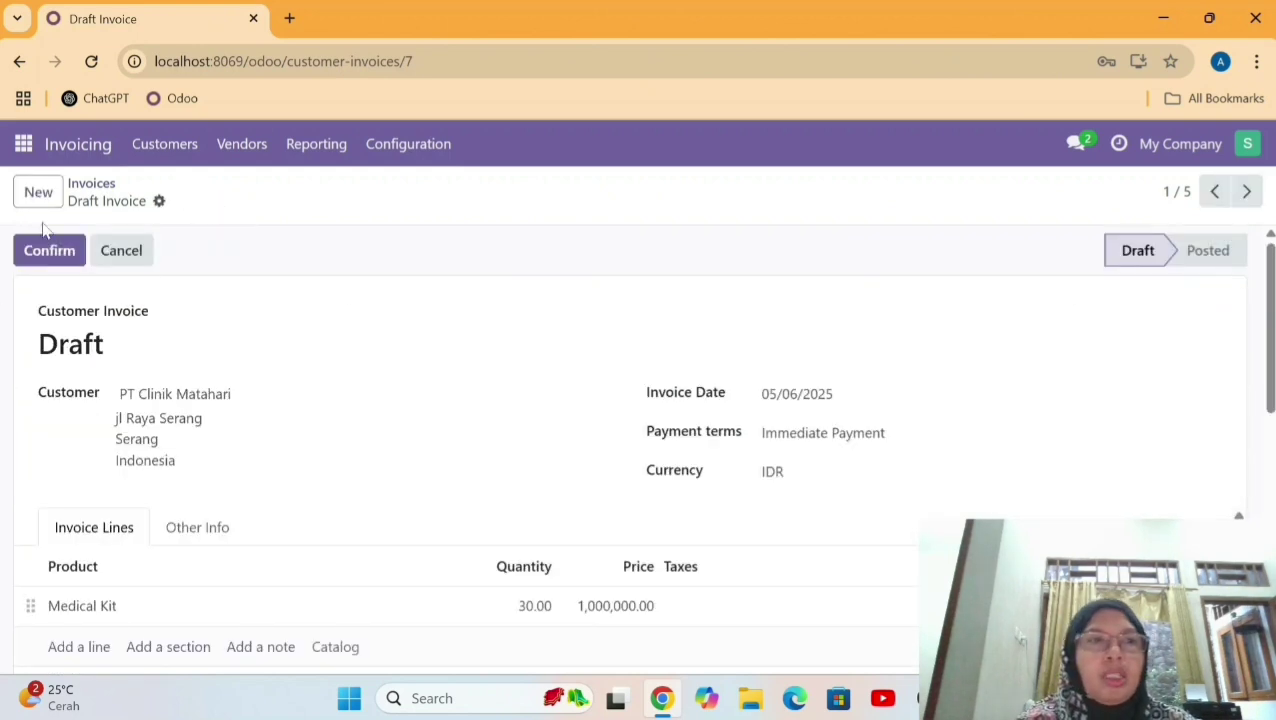
left_click(45, 253)
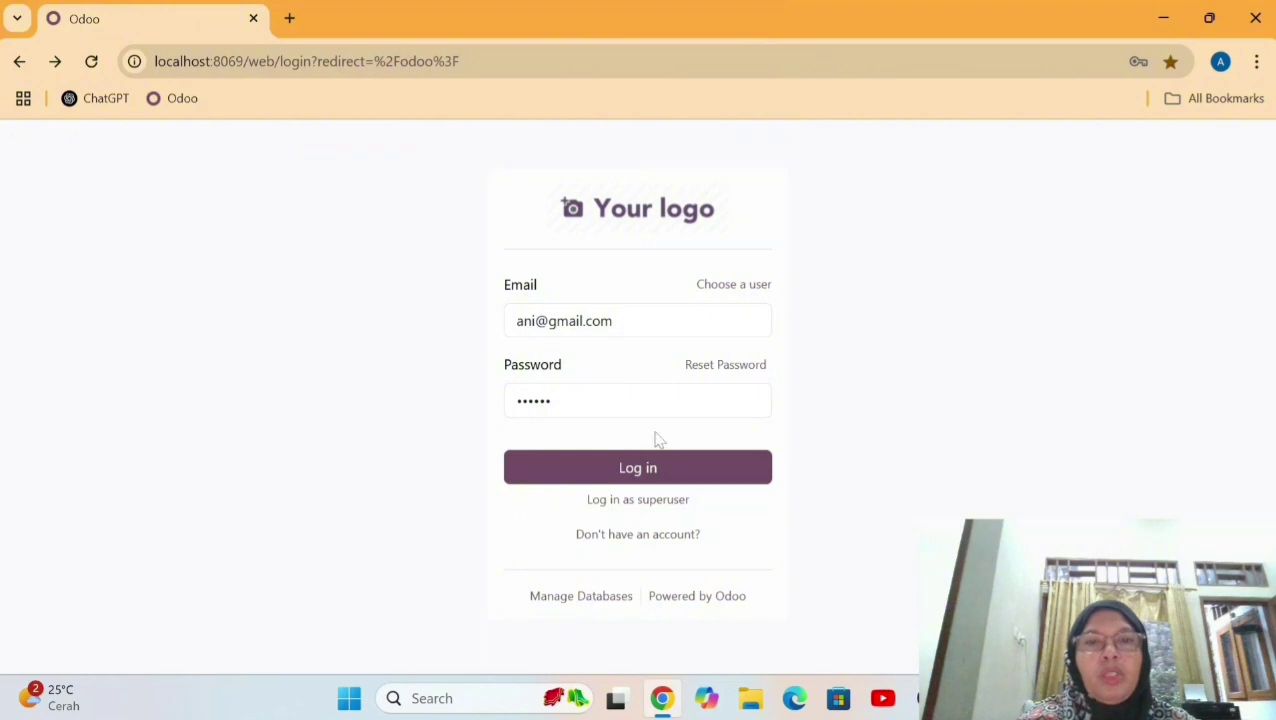
Log in, dismiss the browser password warning, and open INV/2025/00004 from Invoicing.
left_click(722, 470)
left_click(820, 363)
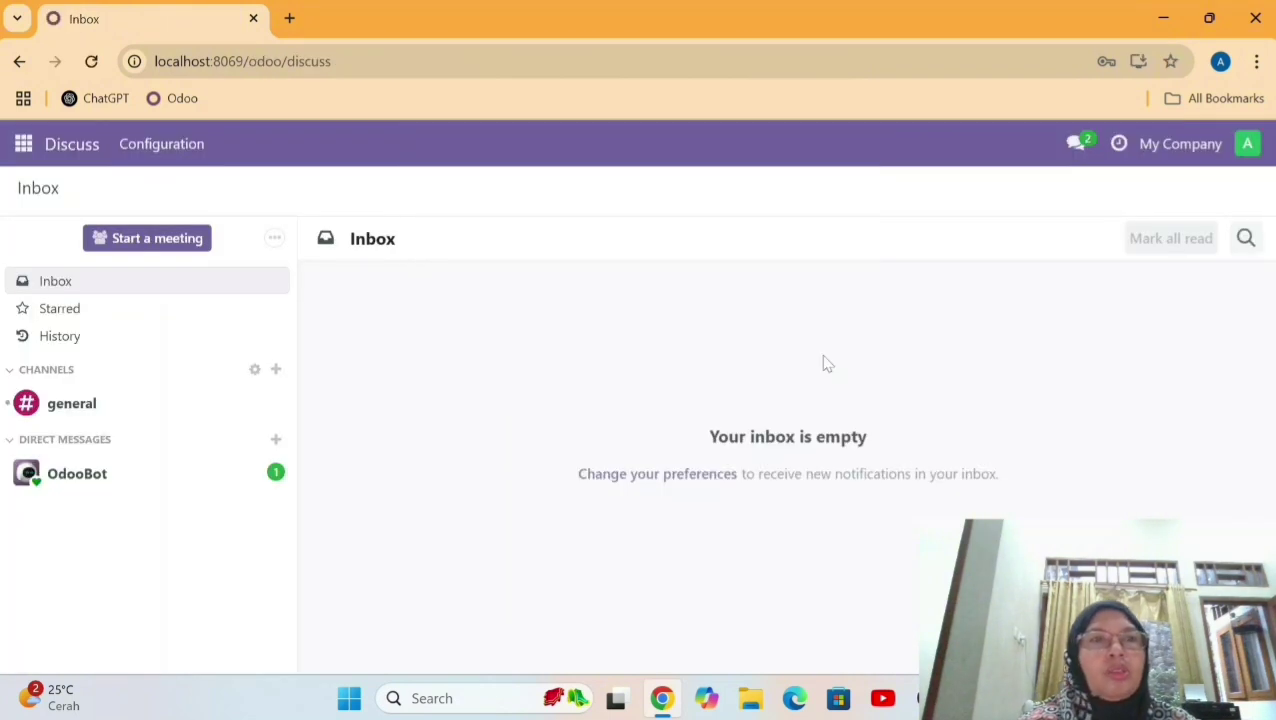
left_click(30, 145)
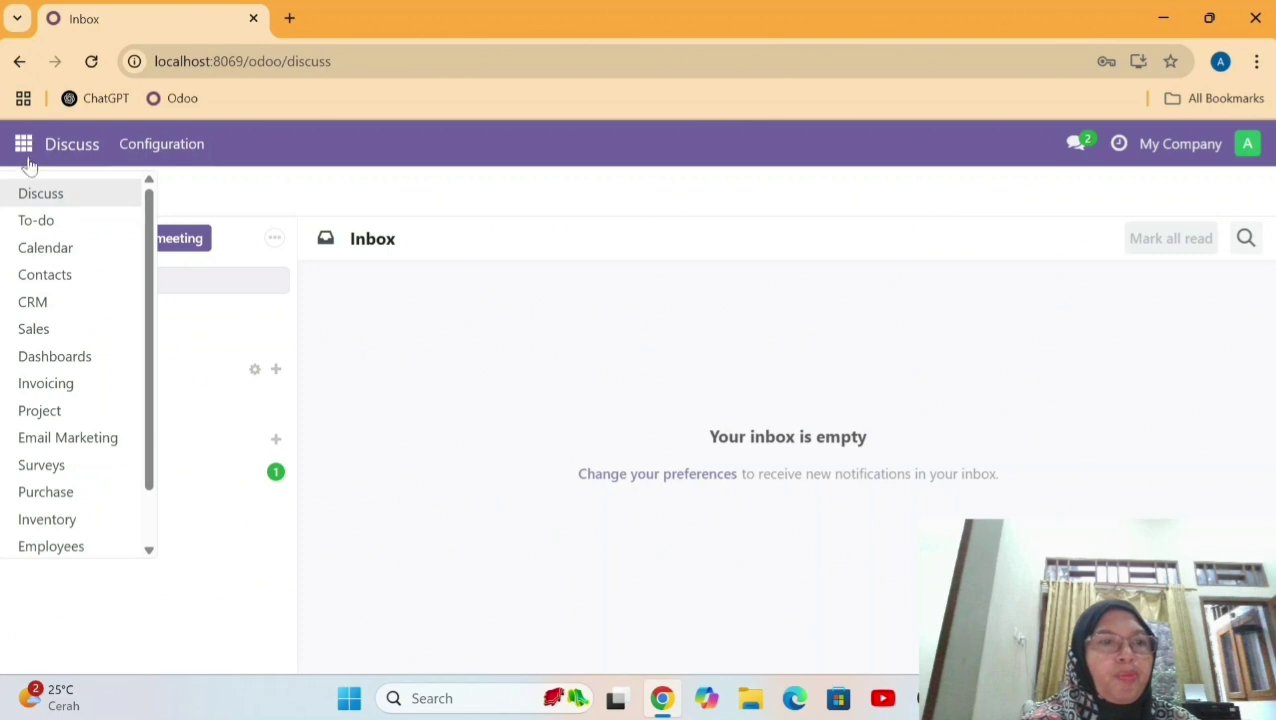
left_click(45, 383)
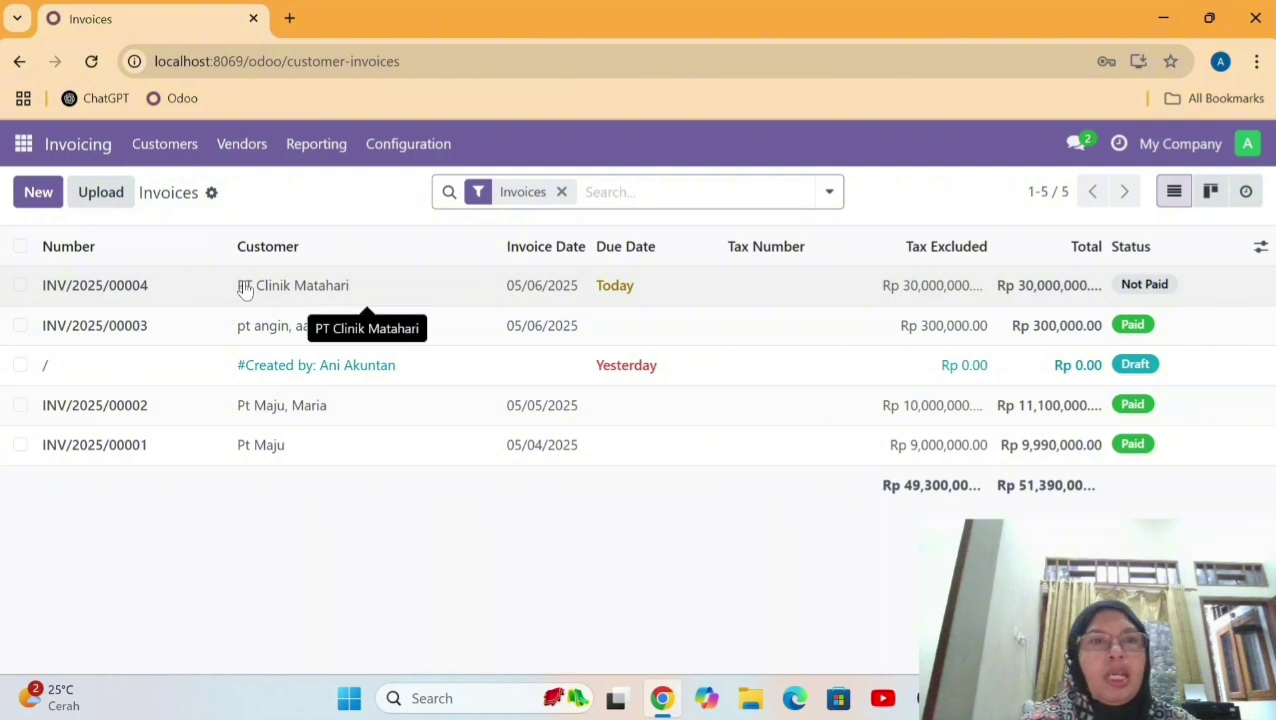
double_click(245, 287)
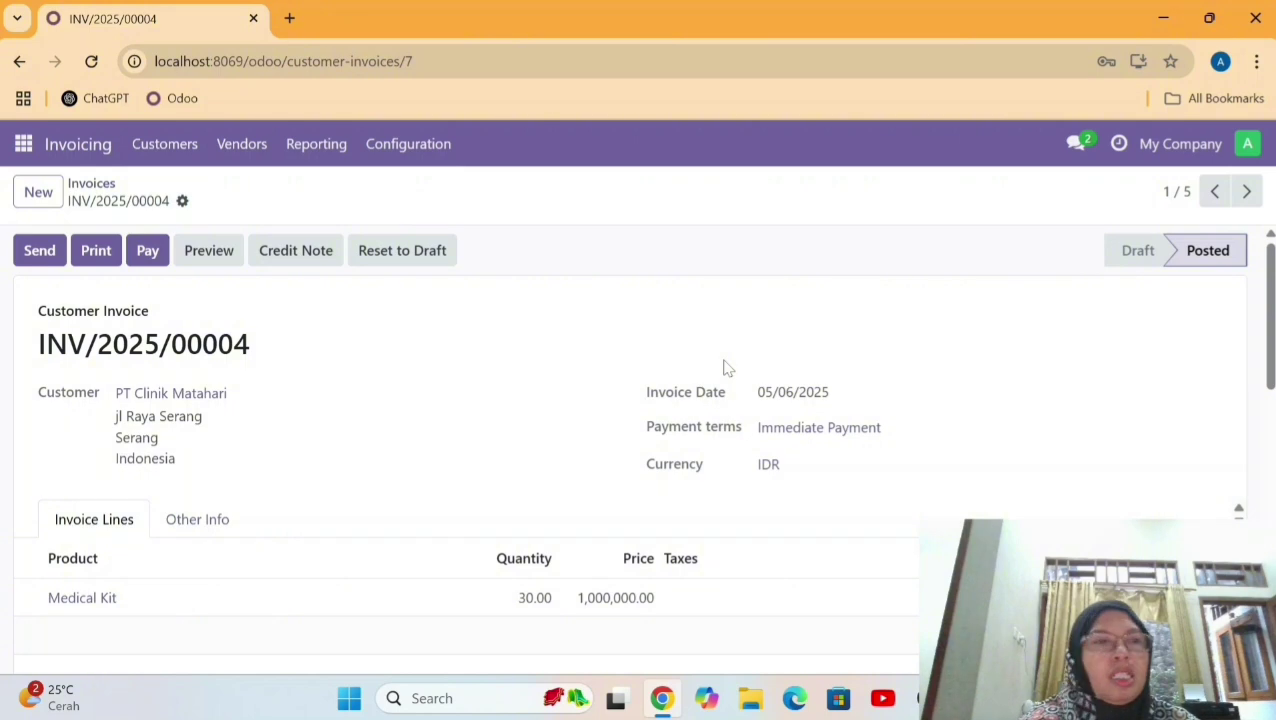
Send INV/2025/00004 by email to PT Clinik Matahari with INV_2025_00004.pdf attached.
scroll(727, 368, "down", 5)
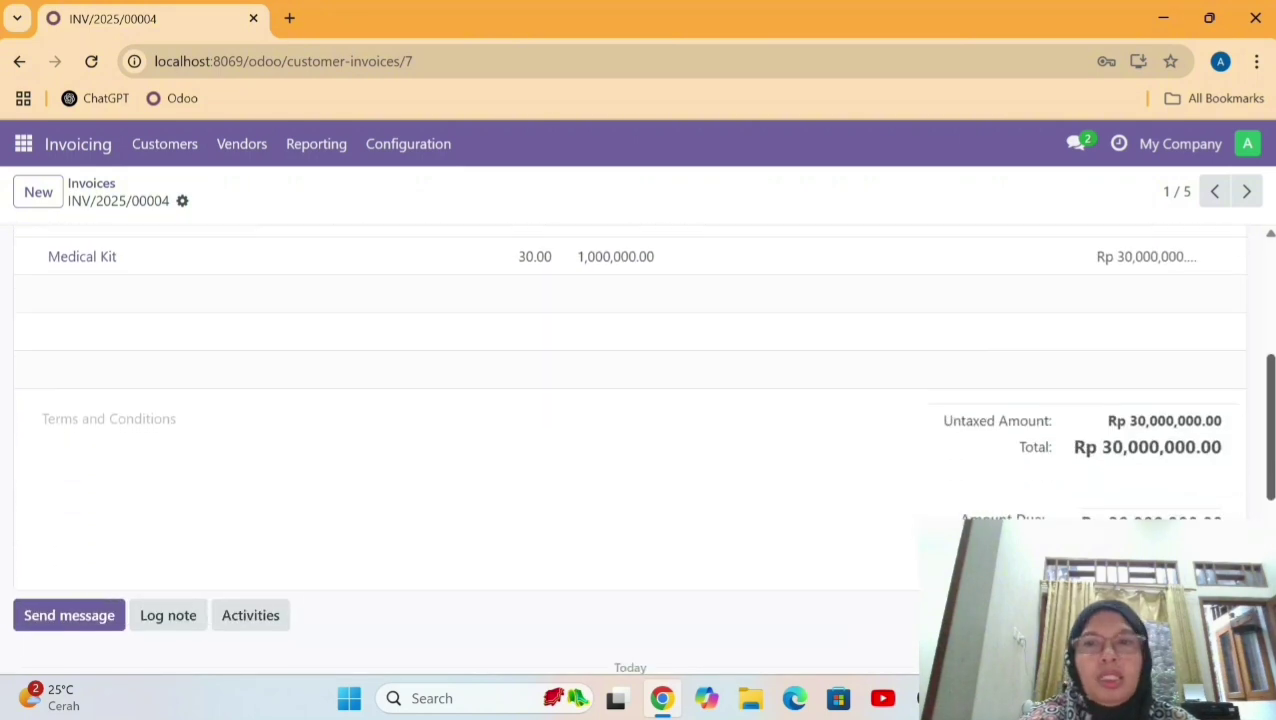
left_click_drag(1273, 439, 1273, 317)
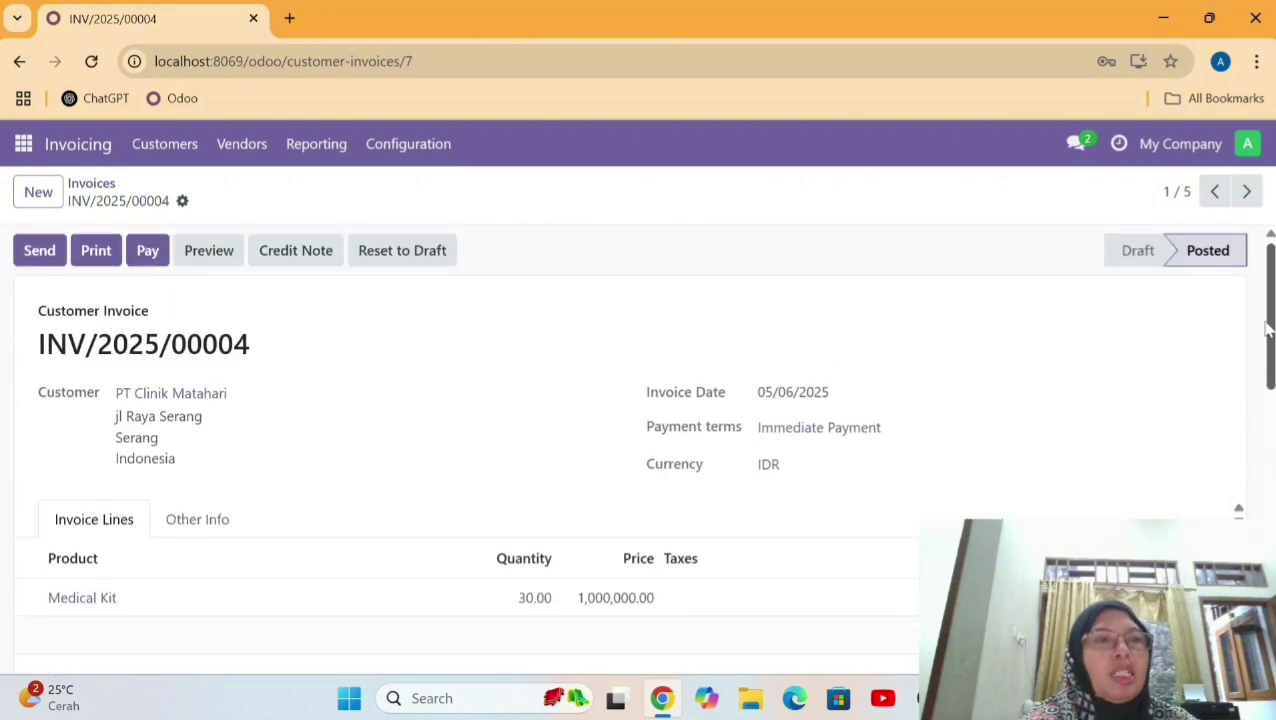
left_click(40, 250)
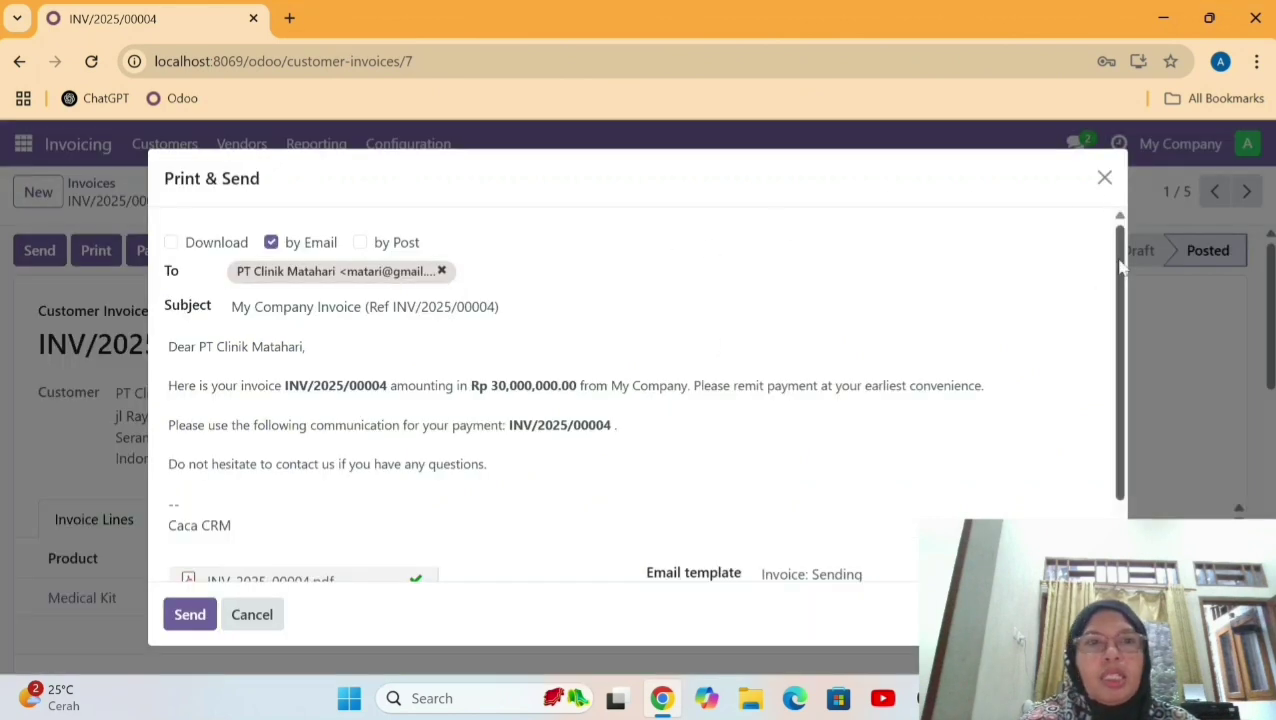
left_click_drag(1121, 262, 1130, 326)
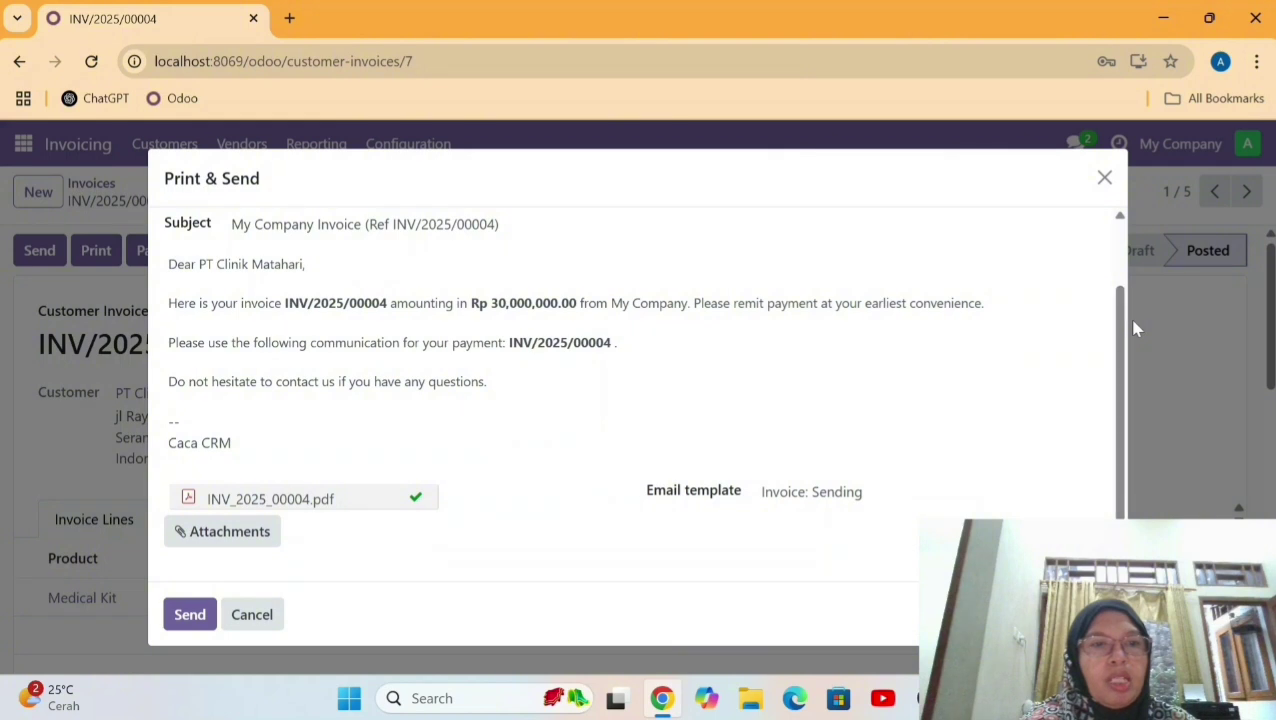
left_click(190, 622)
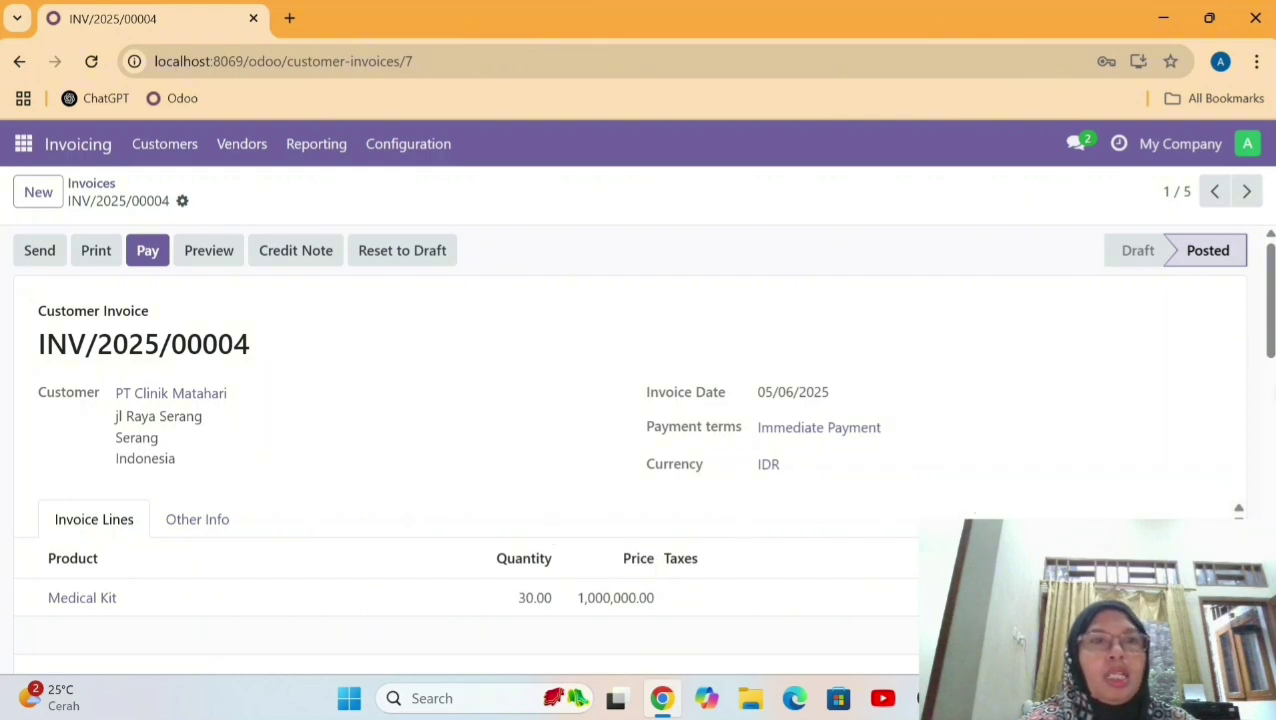
Register the full Rp 30,000,000.00 payment via the Bank journal on INV/2025/00004.
scroll(1262, 410, "down", 1)
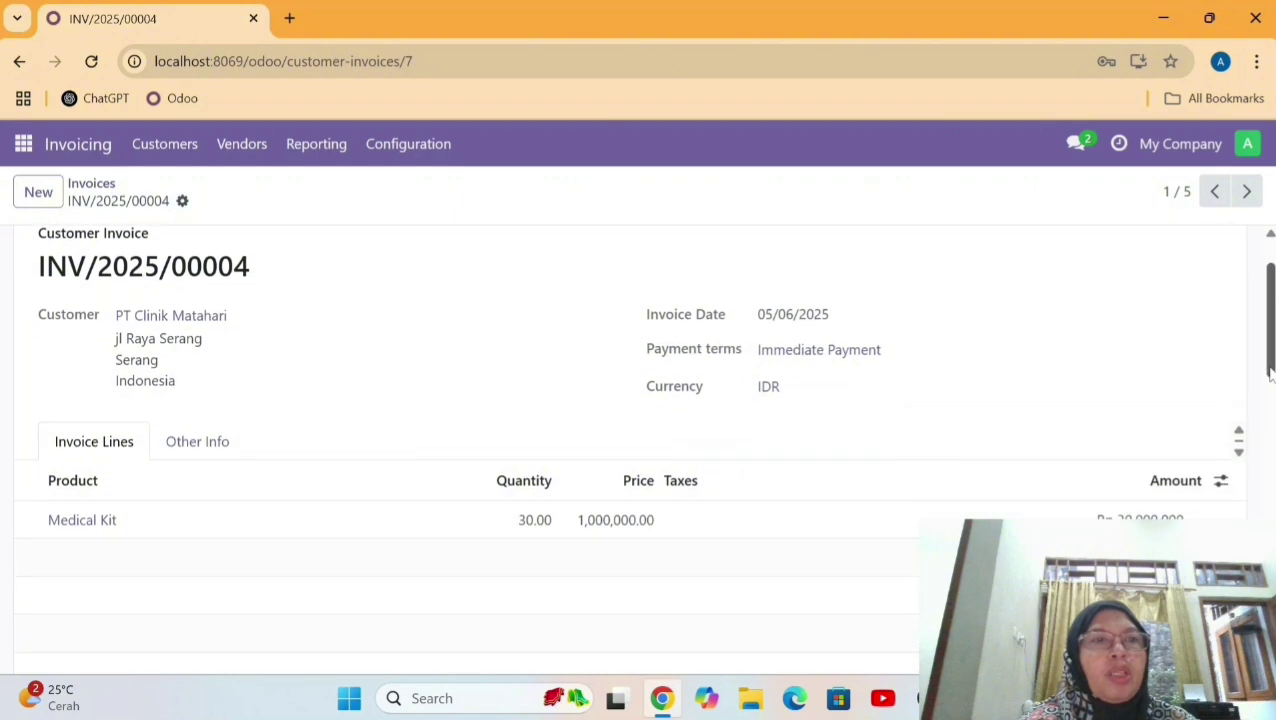
scroll(148, 256, "up", 1)
left_click(148, 252)
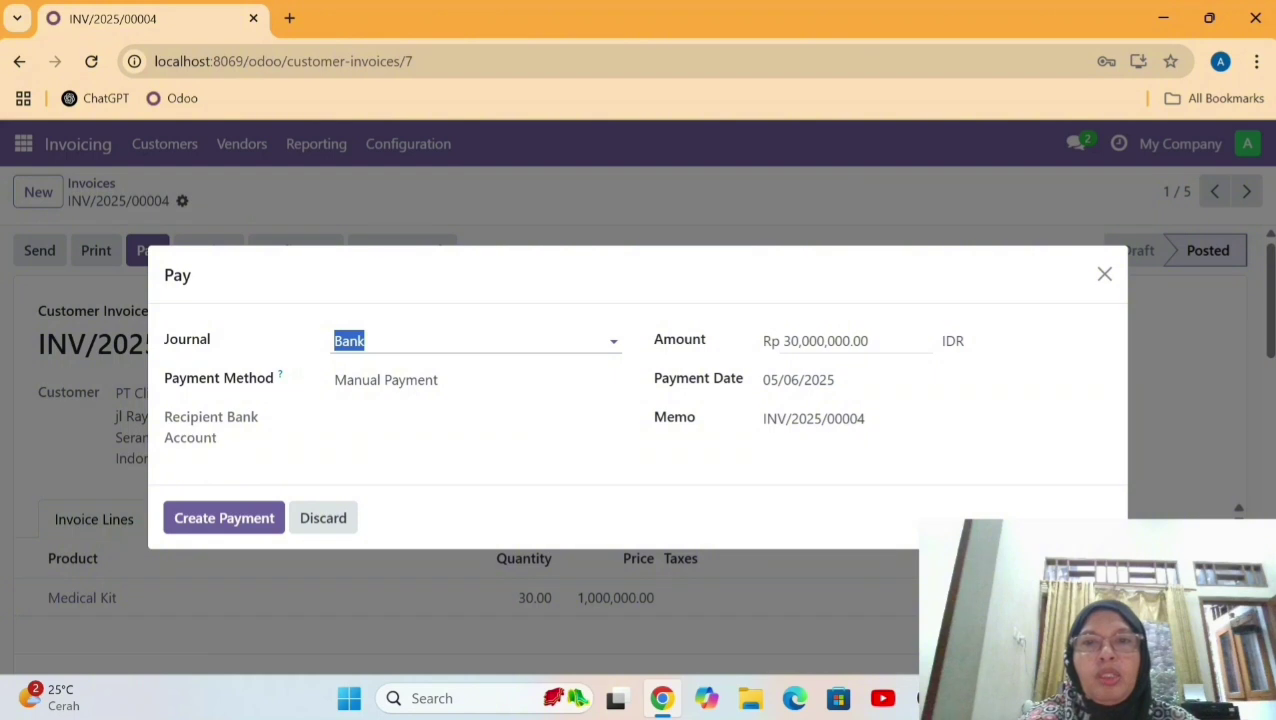
left_click(226, 524)
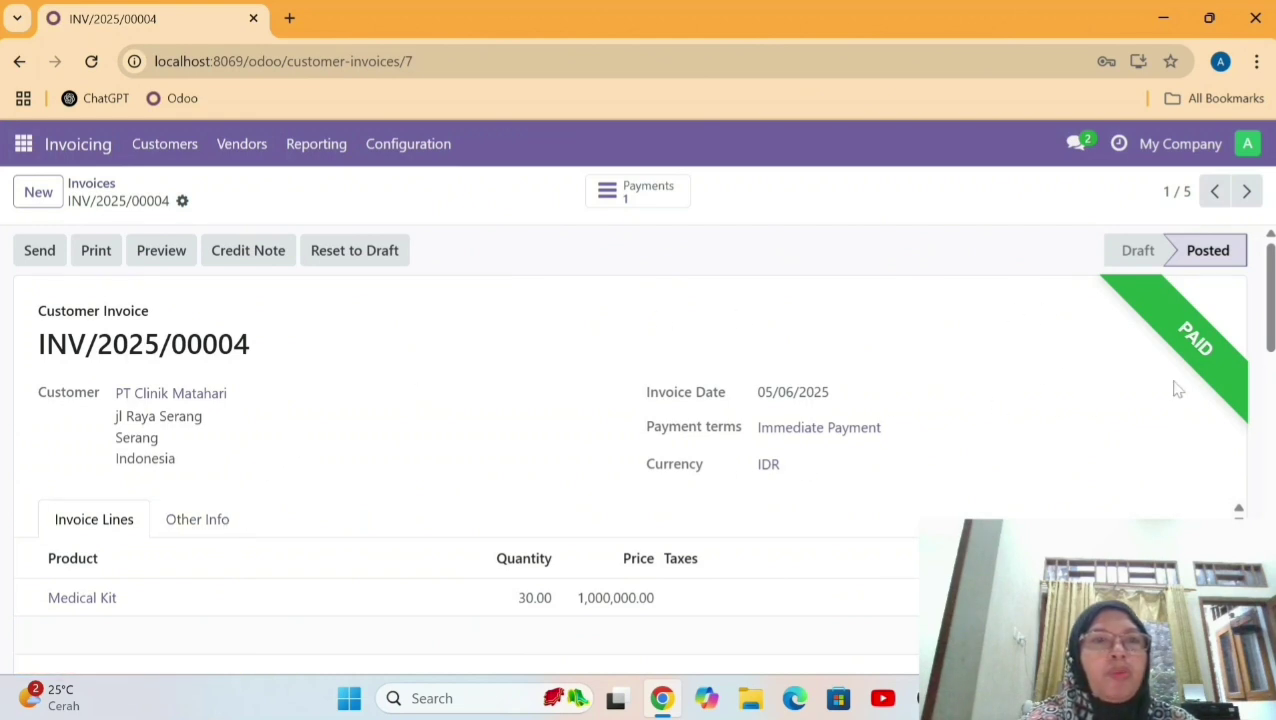
scroll(1268, 322, "down", 3)
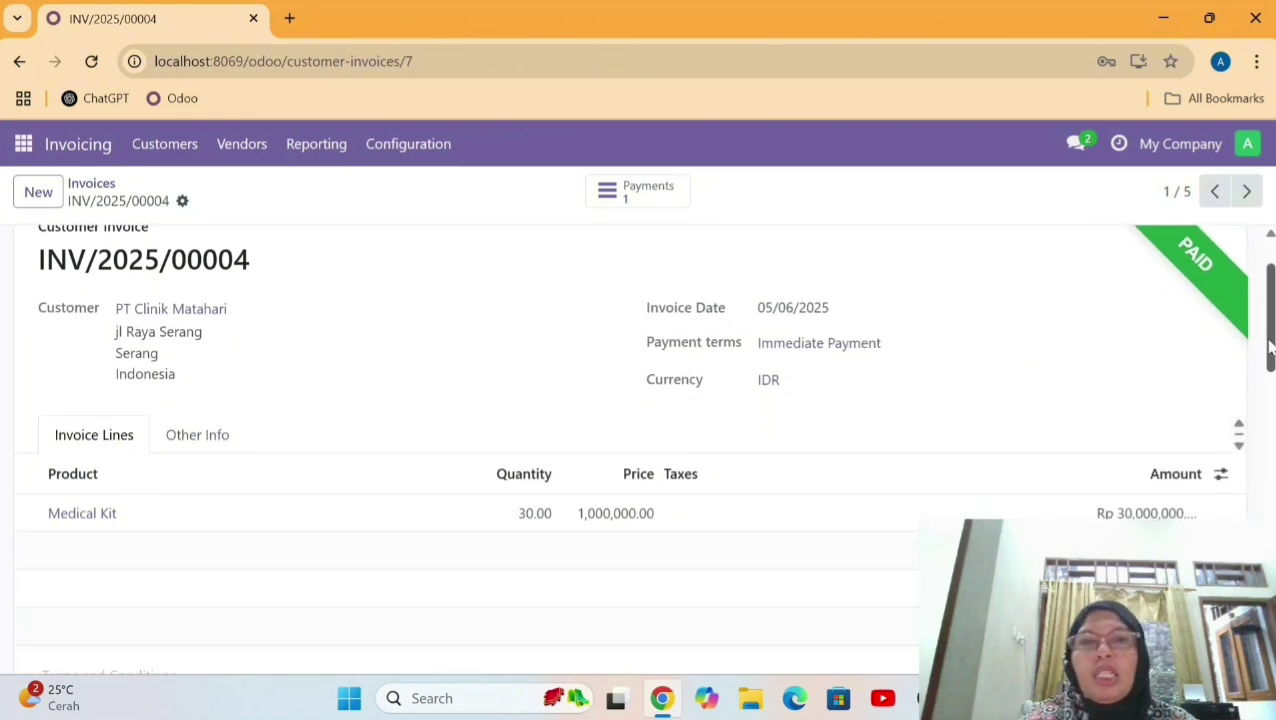
scroll(1268, 322, "up", 3)
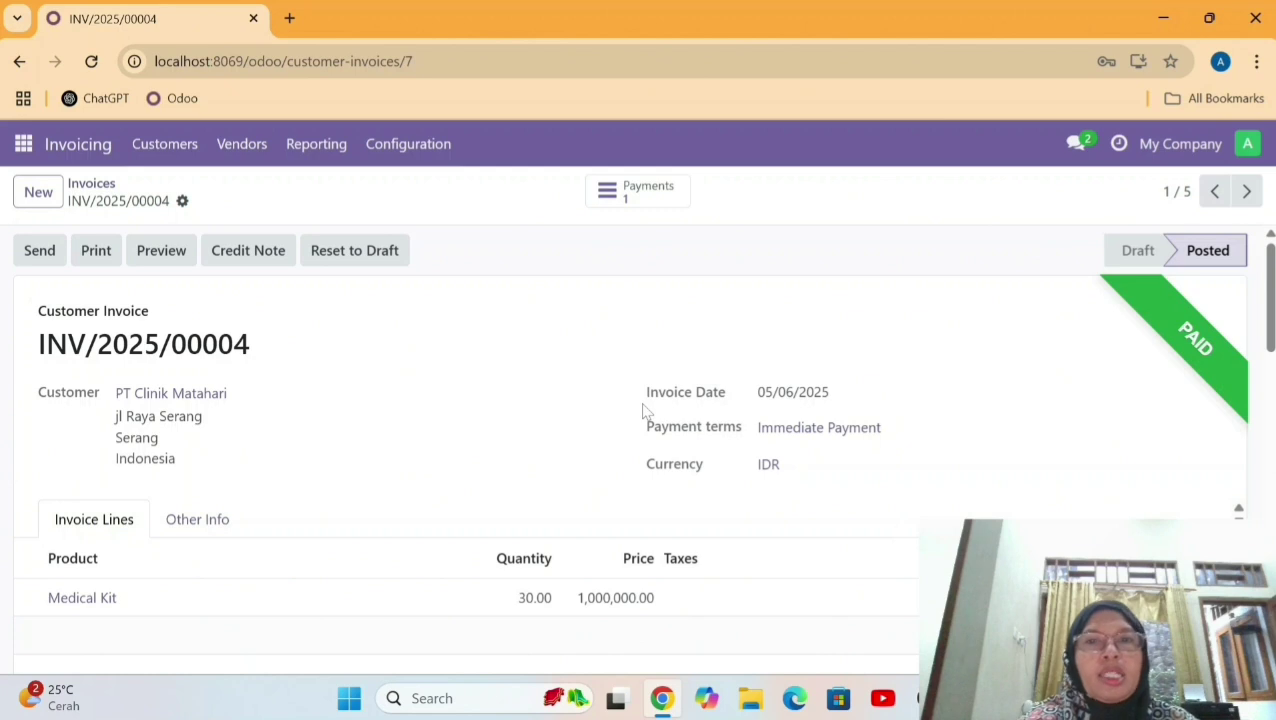
mouse_move(1272, 316)
left_mouse_down()
mouse_move(1273, 410)
mouse_move(1273, 314)
left_mouse_up()
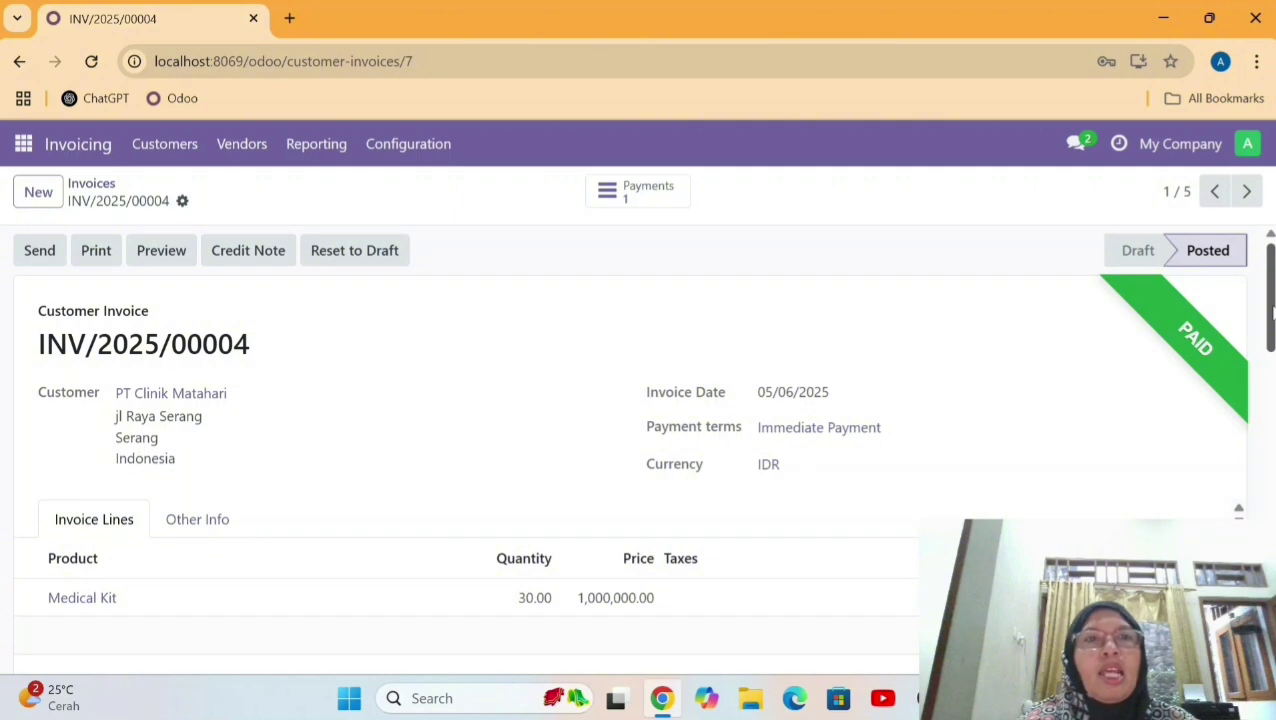